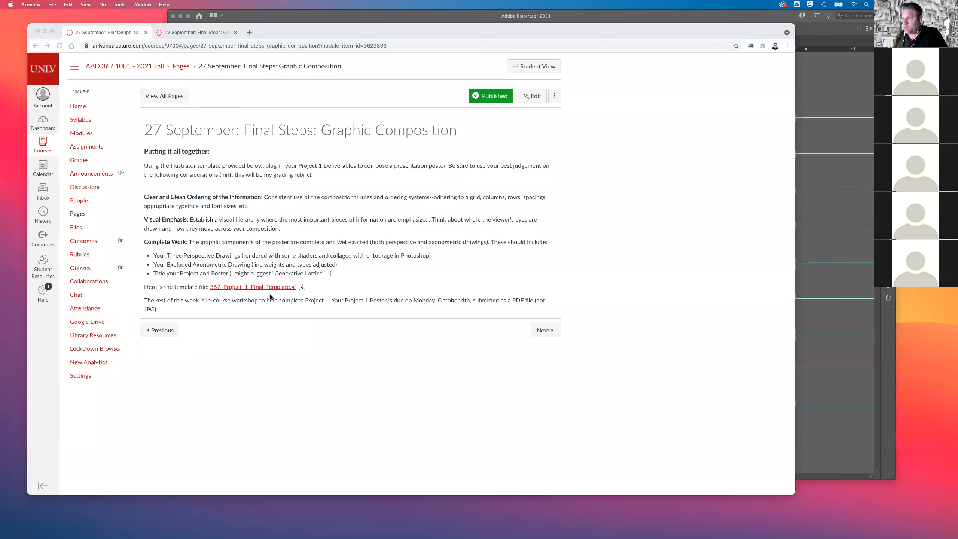
# Switch from the course page to Adobe Illustrator and enlarge and reposition its window showing the project template.
pyautogui.click(451, 226)
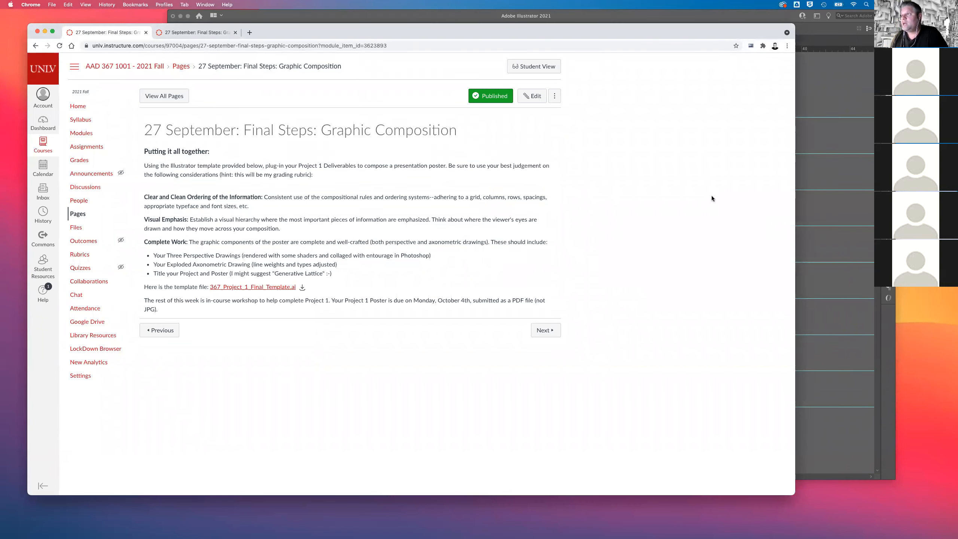
pyautogui.click(801, 152)
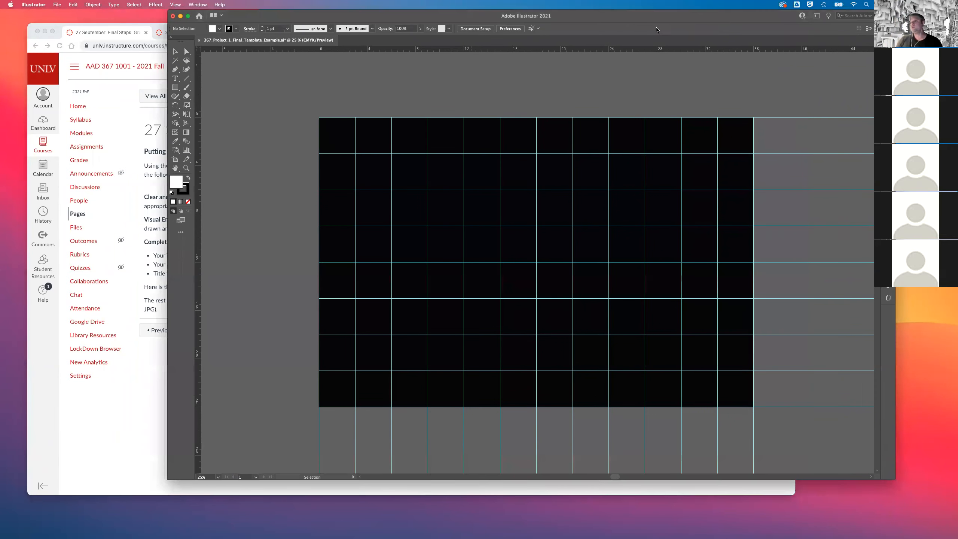
pyautogui.moveTo(722, 21); pyautogui.dragTo(568, 20)
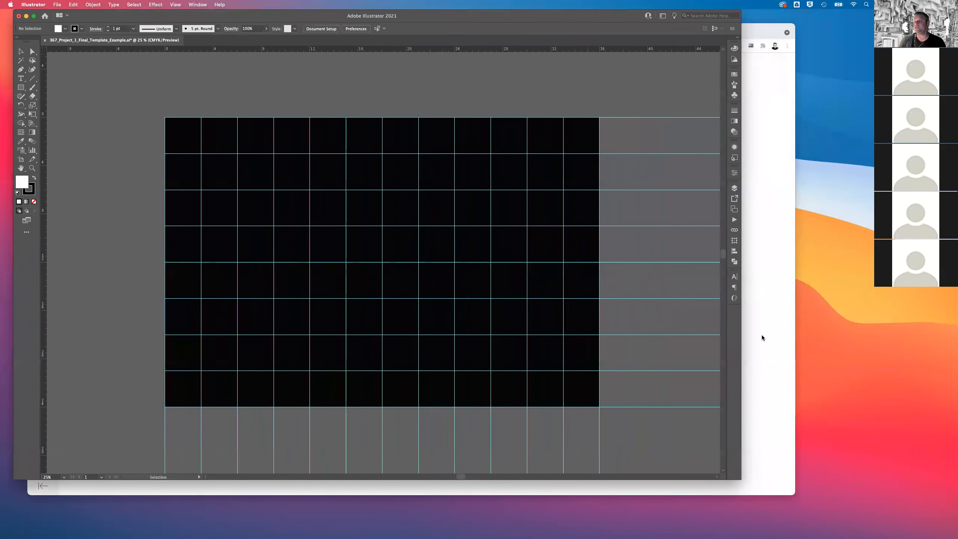
pyautogui.moveTo(736, 480); pyautogui.dragTo(869, 501)
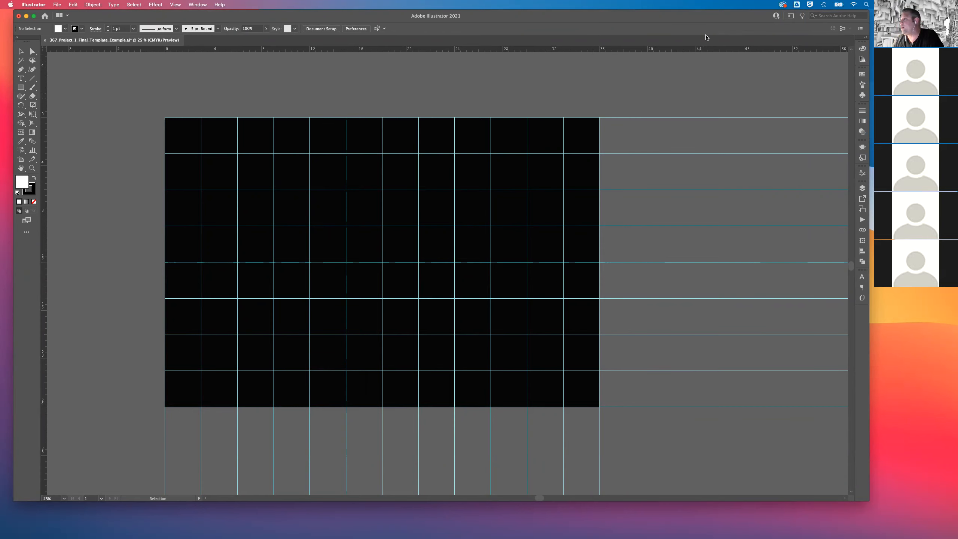
pyautogui.moveTo(713, 17); pyautogui.dragTo(724, 52)
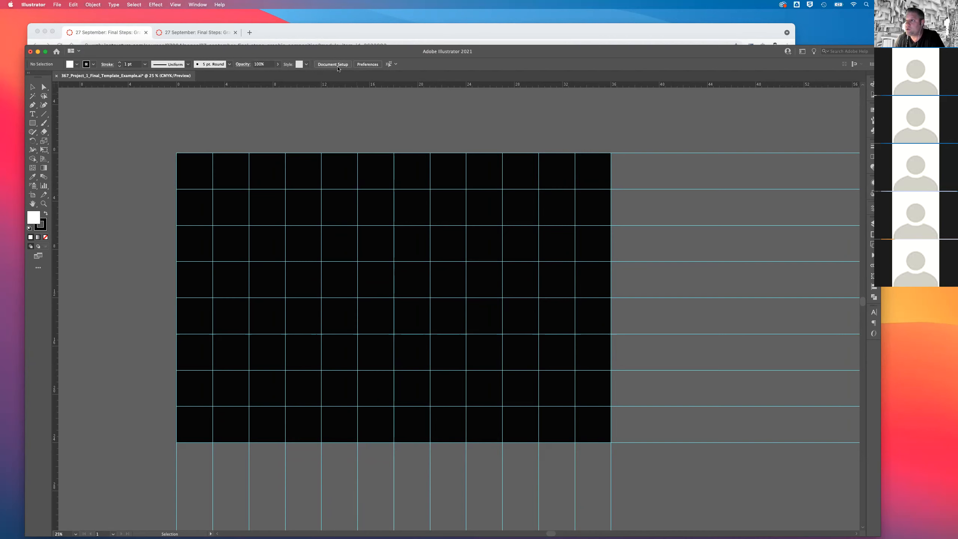
# Inspect the template's artboard dimensions through the document setup's artboard editing mode, and return to the Selection tool.
pyautogui.click(337, 65)
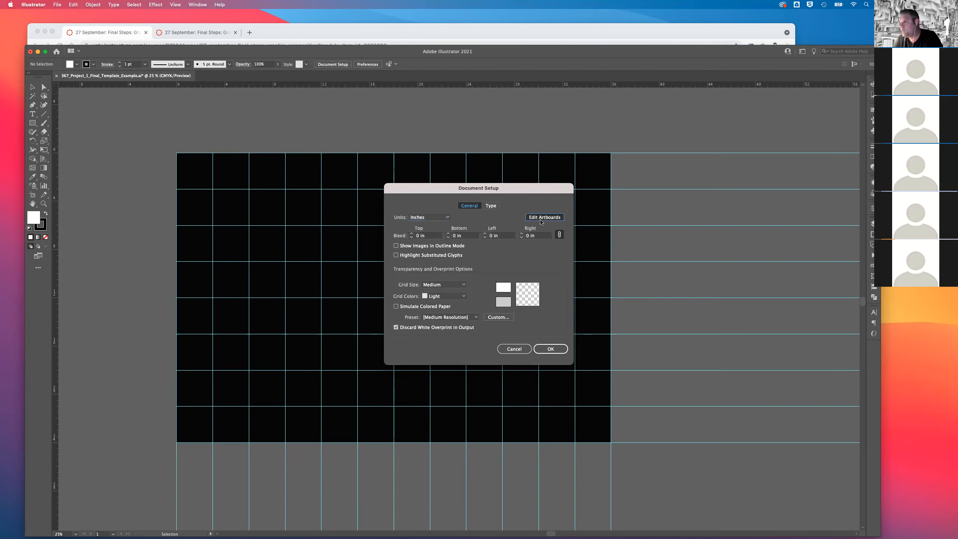
pyautogui.click(541, 220)
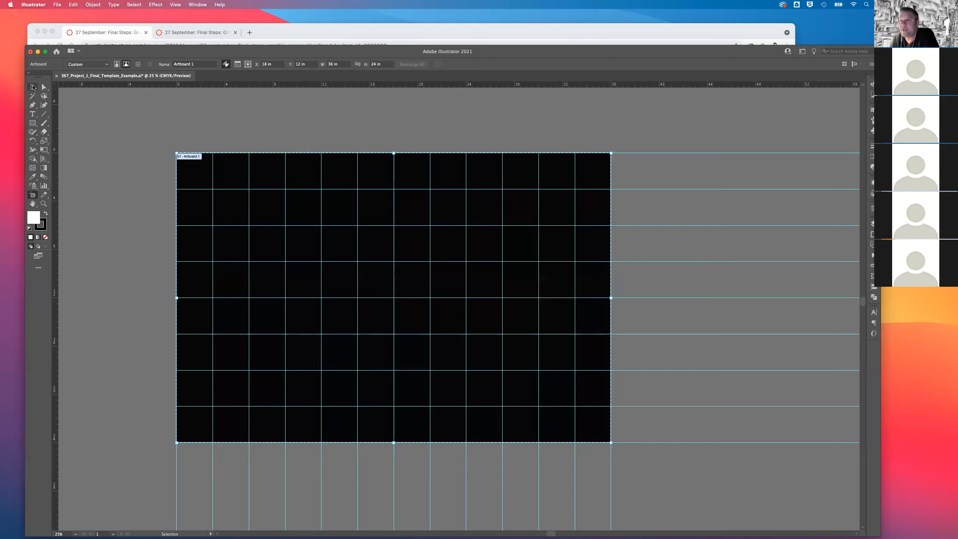
pyautogui.click(32, 87)
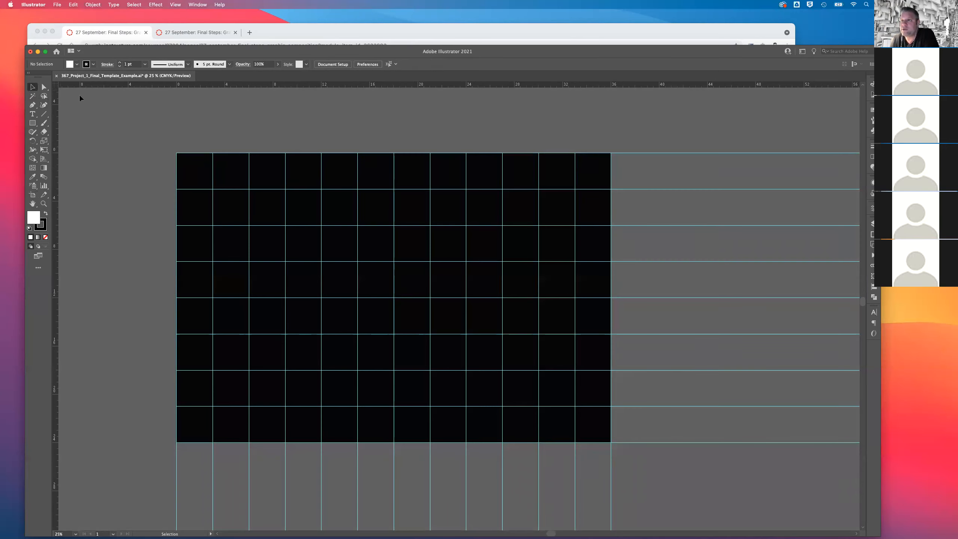
pyautogui.click(334, 64)
pyautogui.click(544, 217)
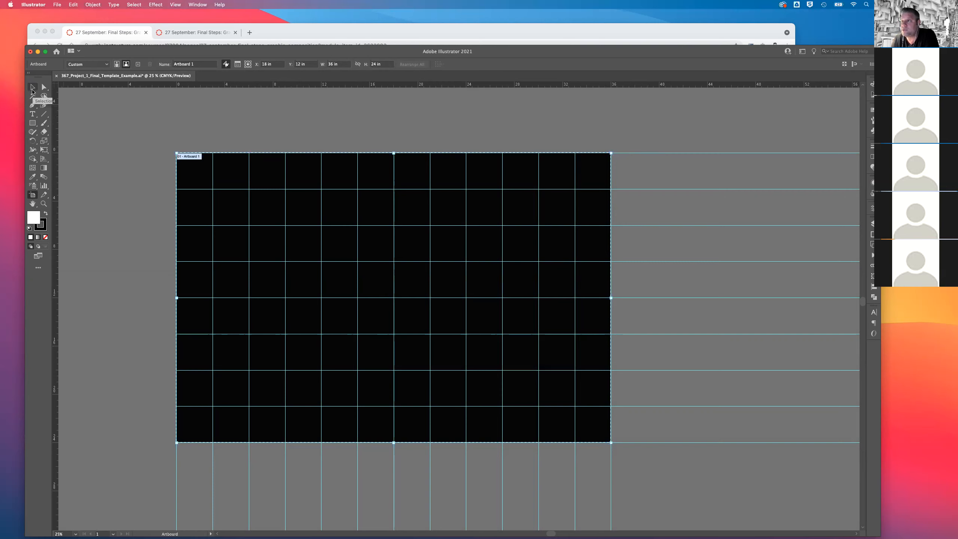
pyautogui.click(32, 88)
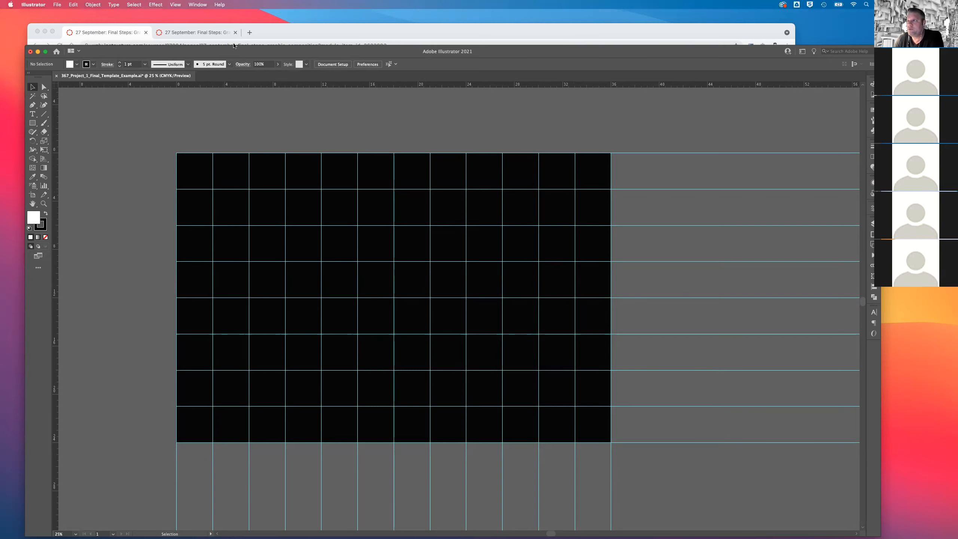
pyautogui.moveTo(233, 45); pyautogui.dragTo(207, 20)
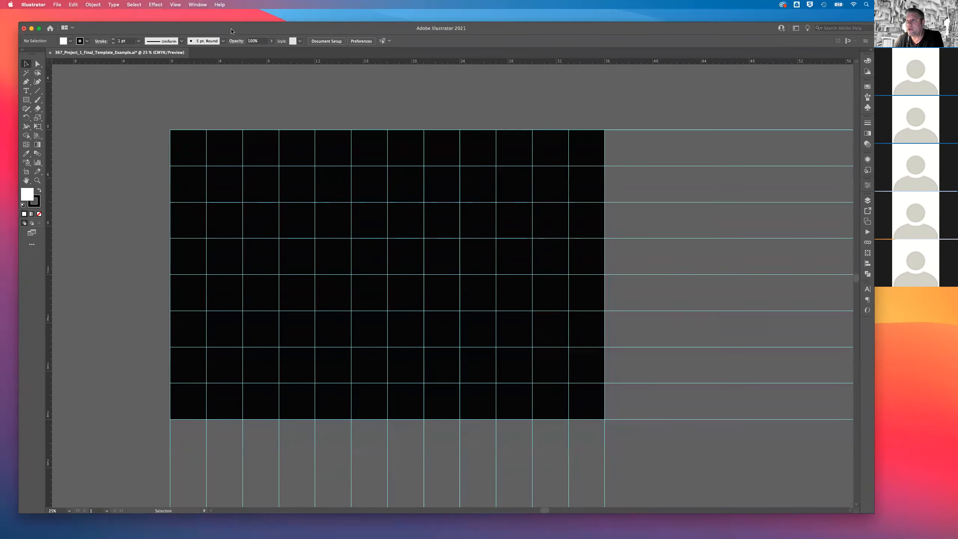
# Hide the document rulers and show them again.
pyautogui.click(175, 4)
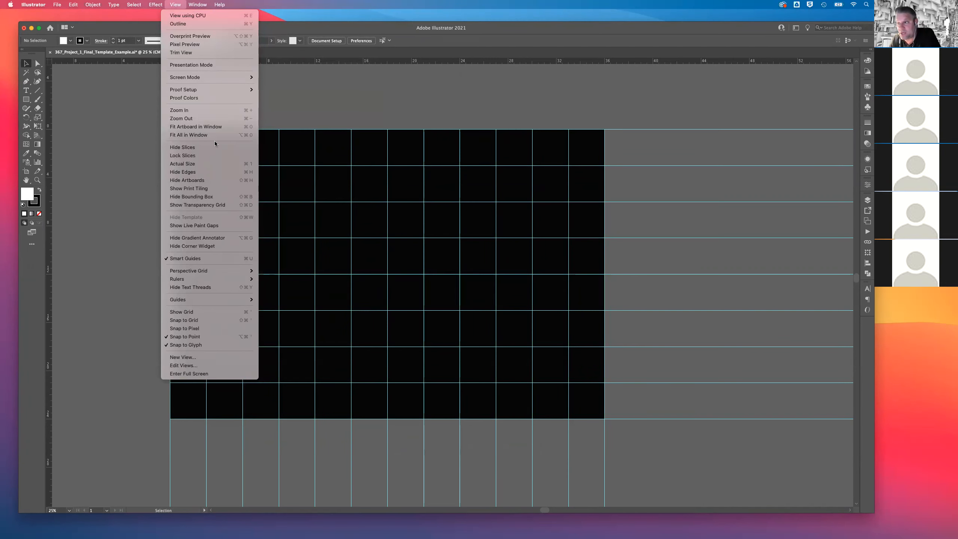
pyautogui.moveTo(240, 282)
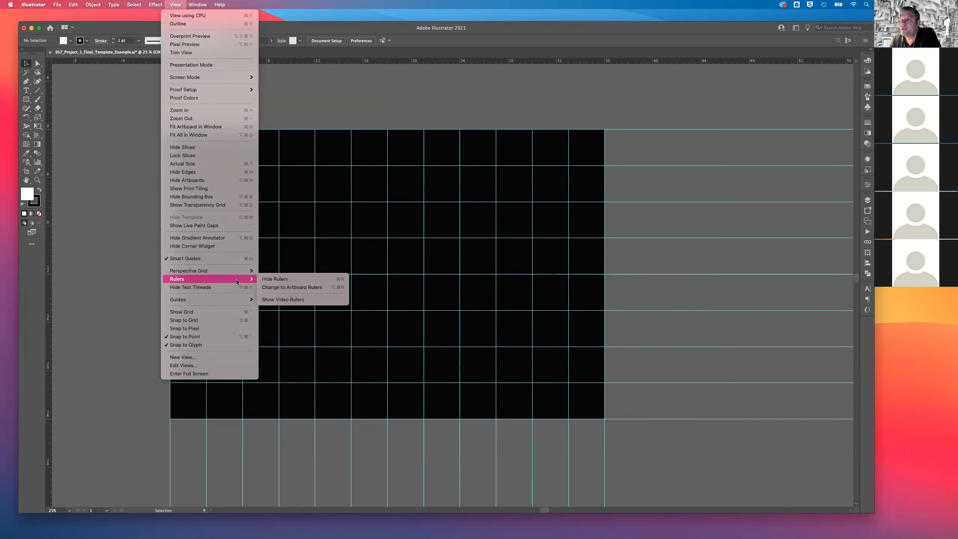
pyautogui.click(268, 281)
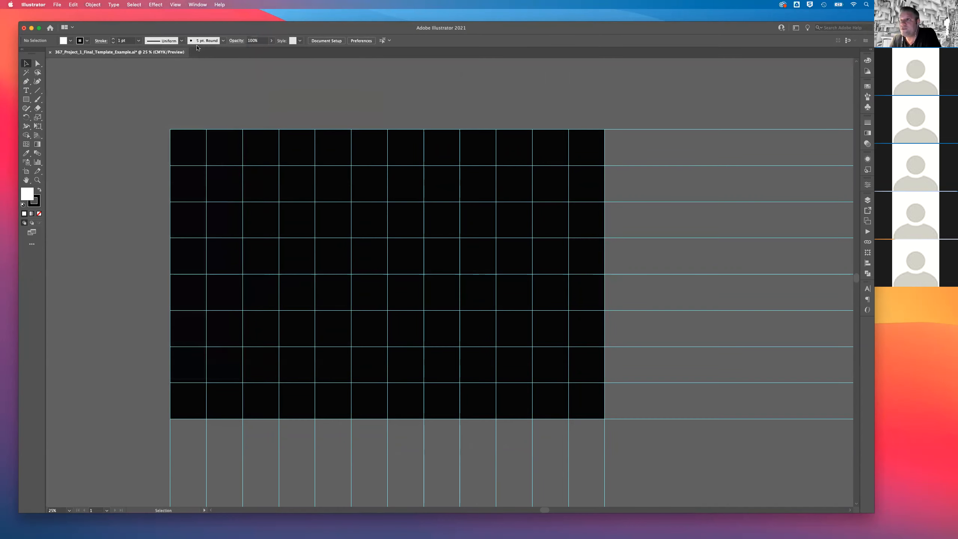
pyautogui.click(176, 4)
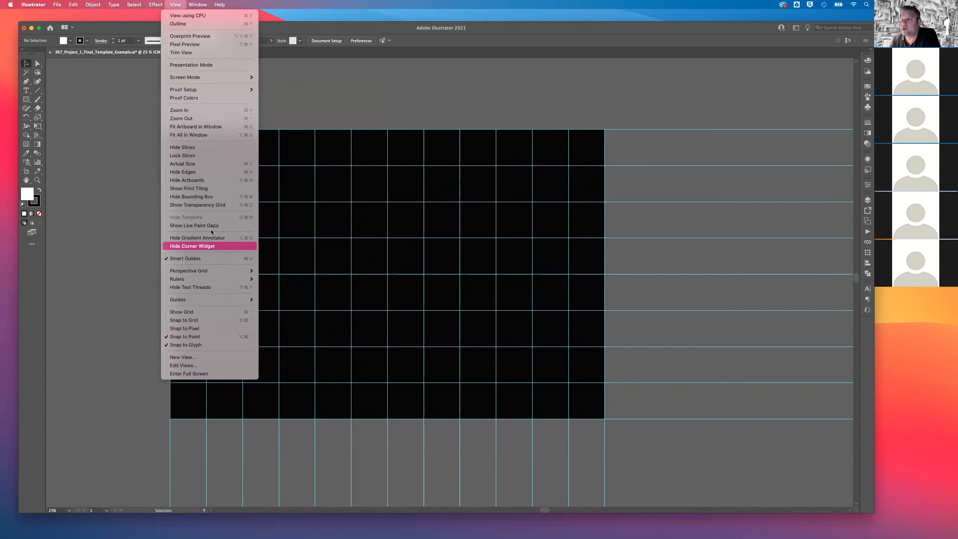
pyautogui.moveTo(232, 279)
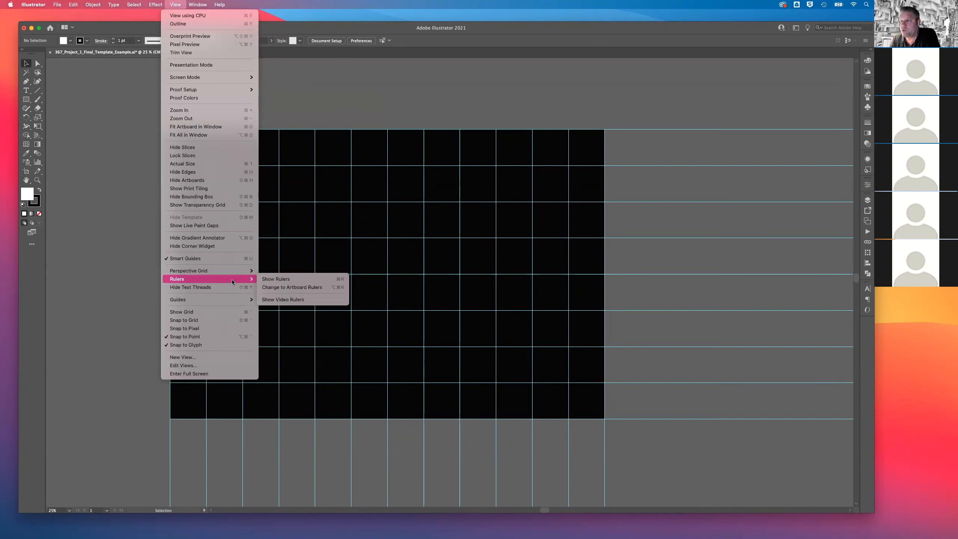
pyautogui.click(274, 280)
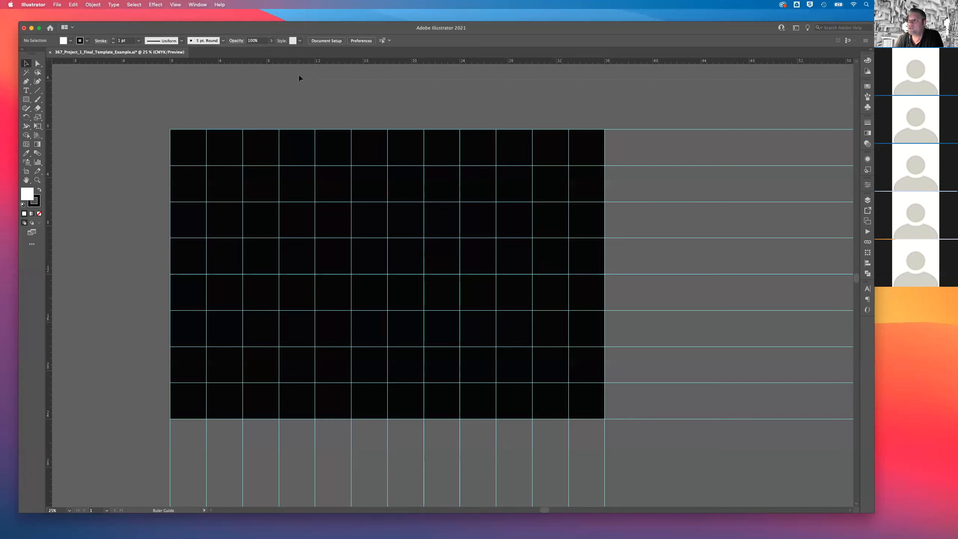
# Add a horizontal ruler guide across the upper part of the artboard at a Y position of about 4.55 in.
pyautogui.scroll(2, 301, 85)
pyautogui.moveTo(300, 144); pyautogui.dragTo(295, 174)
pyautogui.moveTo(159, 174)
pyautogui.mouseDown()
pyautogui.moveTo(161, 124)
pyautogui.moveTo(163, 165)
pyautogui.moveTo(149, 210)
pyautogui.moveTo(137, 207)
pyautogui.mouseUp()
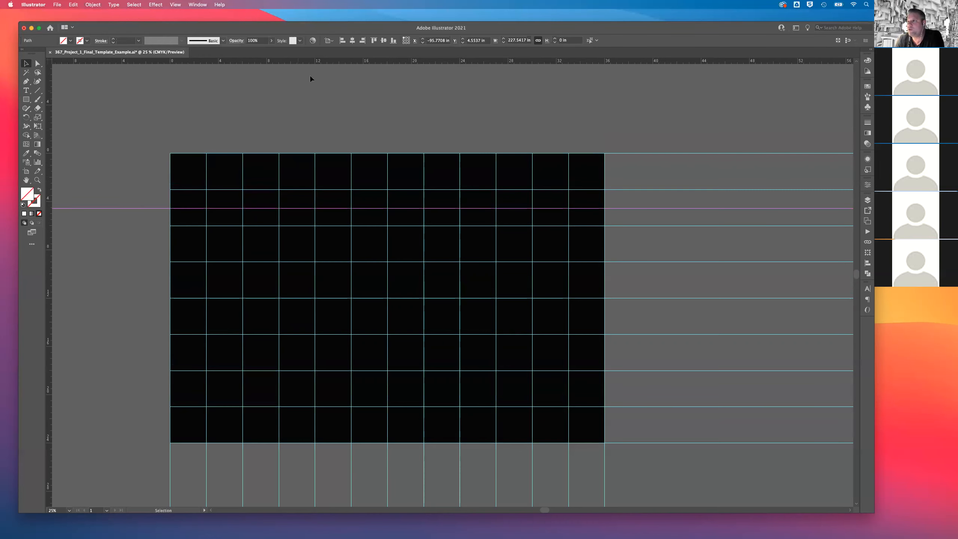
pyautogui.moveTo(287, 29); pyautogui.dragTo(291, 49)
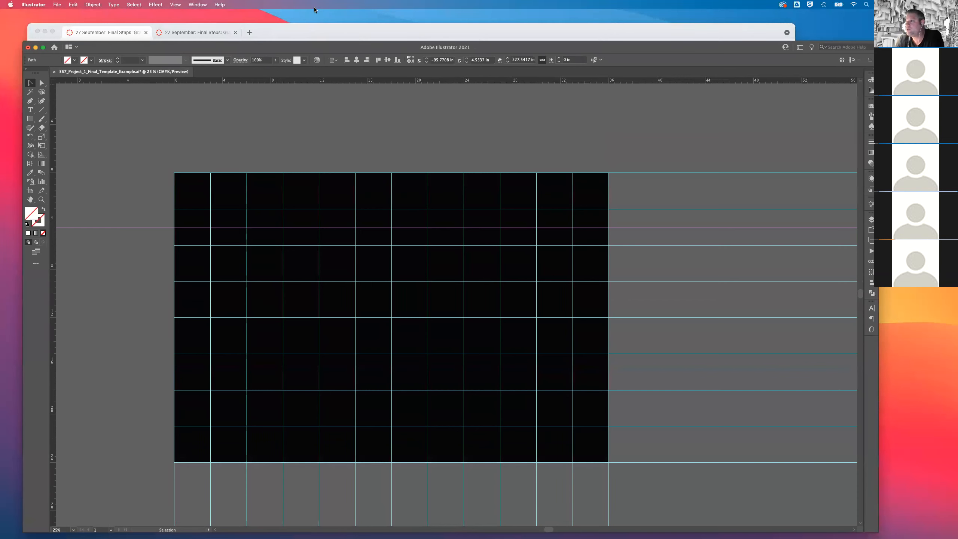
# Set the new horizontal guide's Y position to exactly 4.5 in.
pyautogui.click(485, 61)
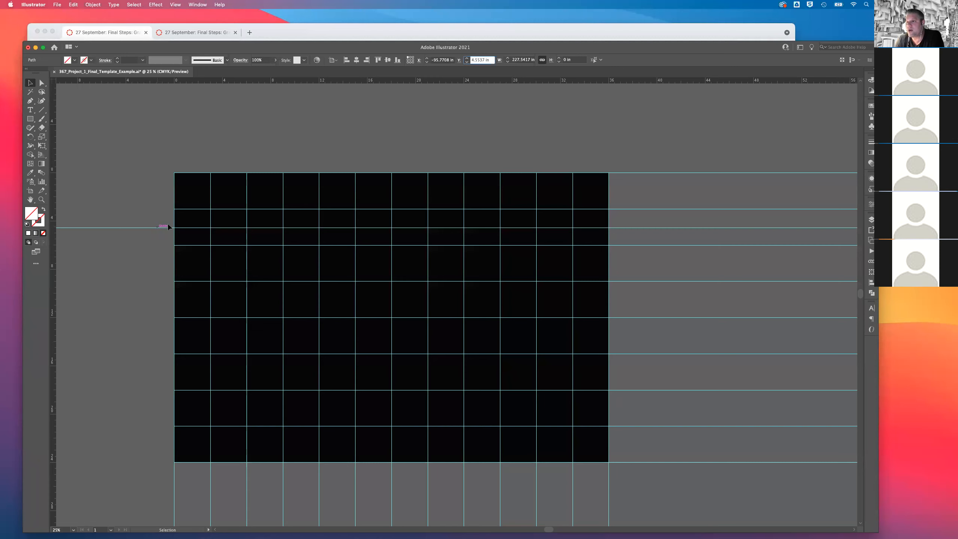
pyautogui.moveTo(491, 58); pyautogui.dragTo(434, 58)
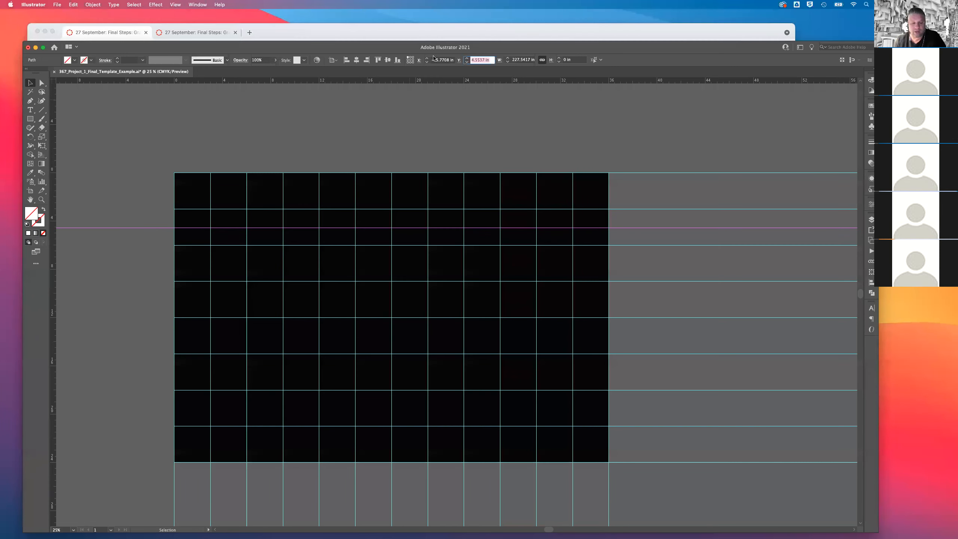
pyautogui.write('4.5')
pyautogui.press('Return')
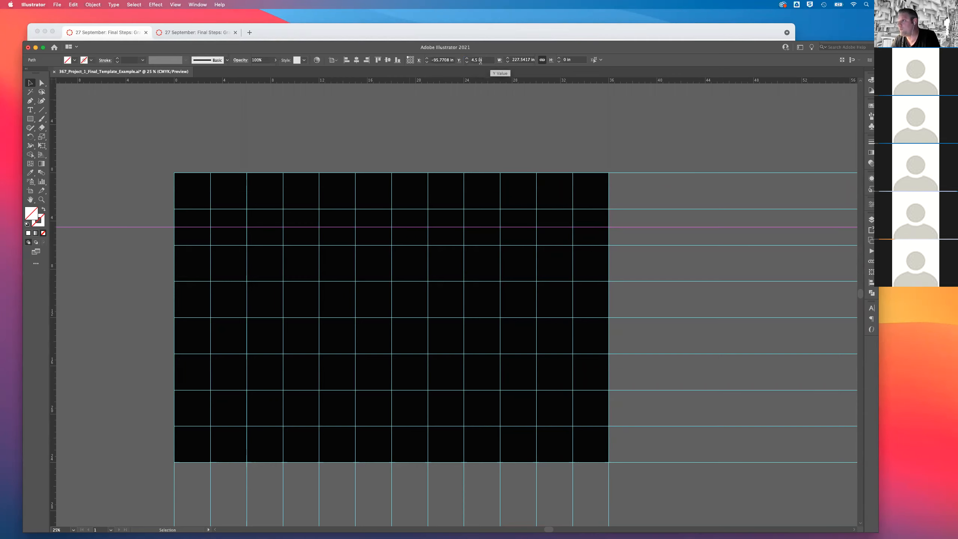
# Delete the extra horizontal guide at 4.5 in.
pyautogui.click(140, 205)
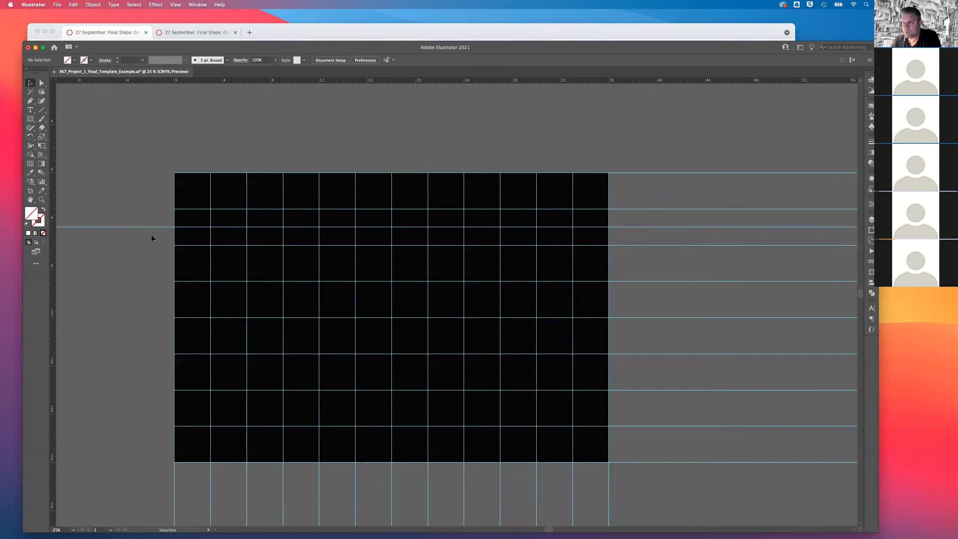
pyautogui.click(158, 226)
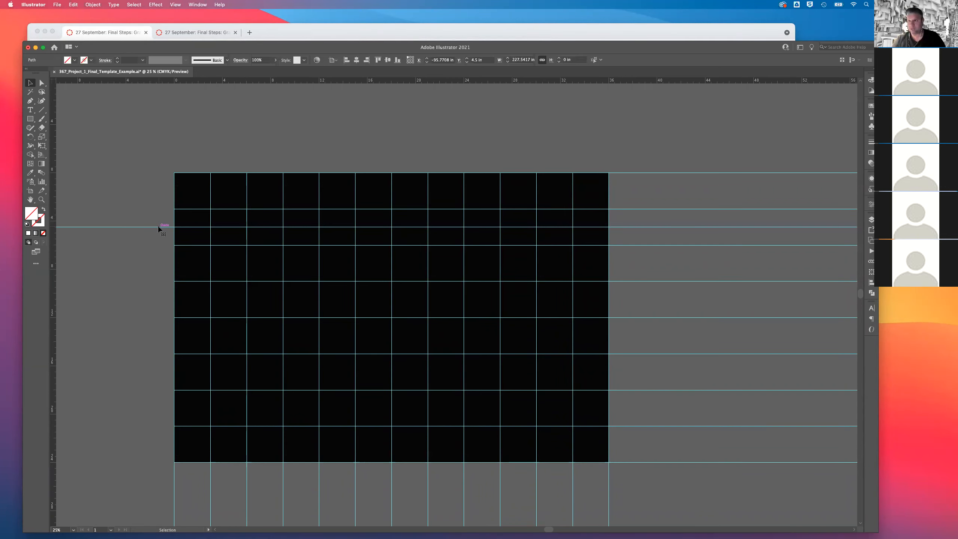
pyautogui.press('Delete')
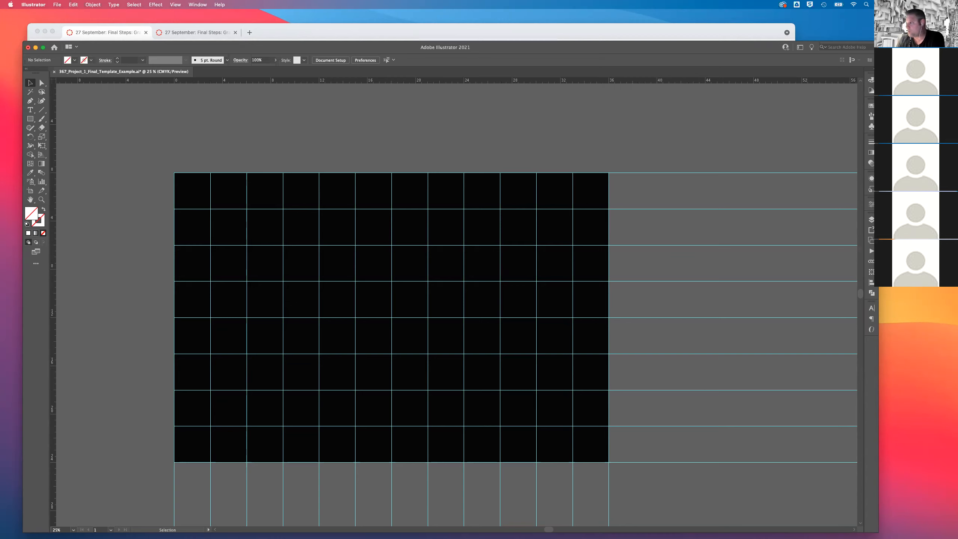
# Lock the Guides layer and unlock the axon drawing and perspectives layers.
pyautogui.click(871, 220)
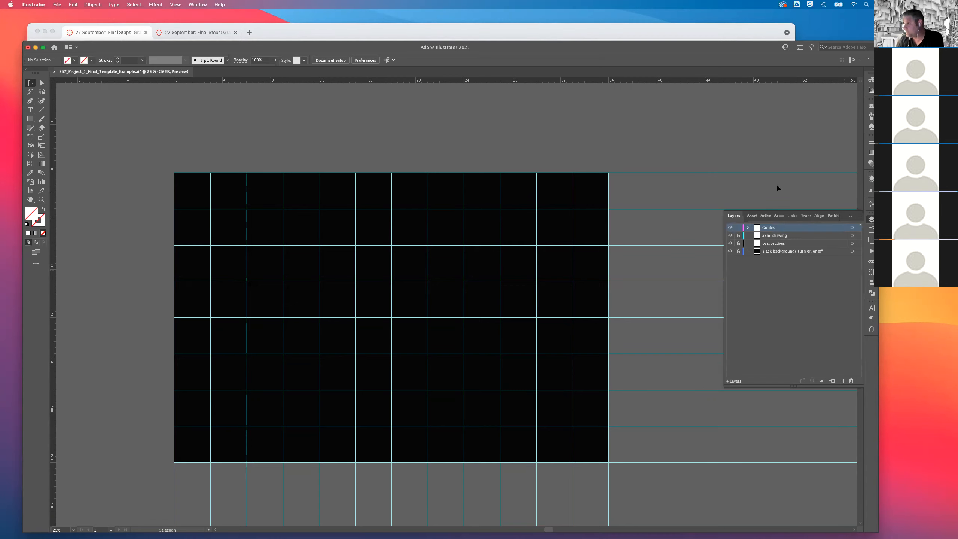
pyautogui.moveTo(684, 269); pyautogui.dragTo(645, 236)
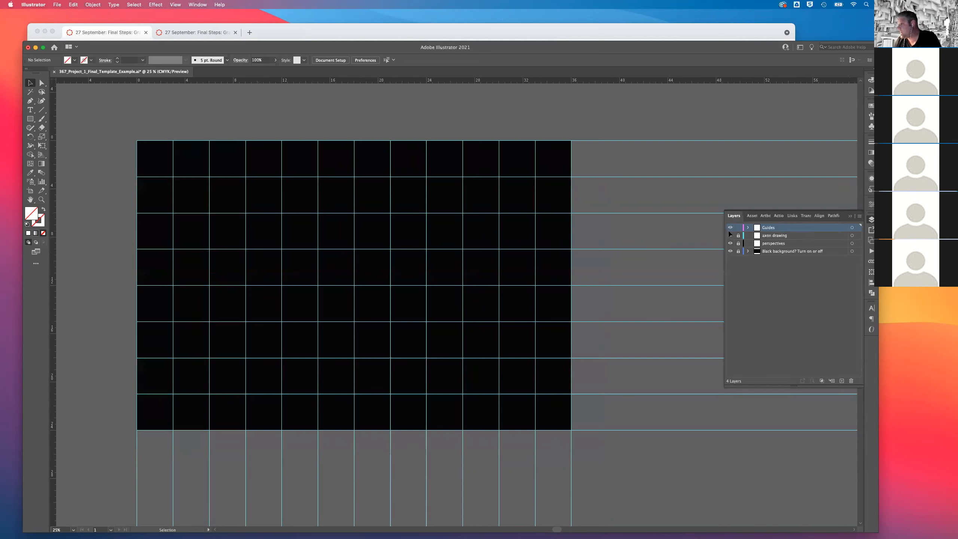
pyautogui.click(738, 227)
pyautogui.click(738, 235)
pyautogui.click(738, 243)
pyautogui.click(738, 251)
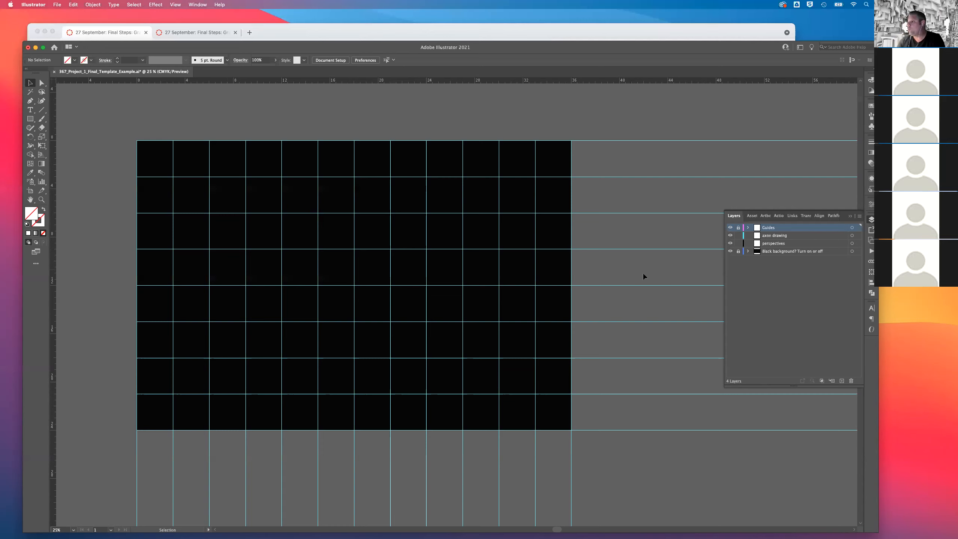
# Toggle the visibility of the black background layer to compare both looks, ending with it hidden.
pyautogui.click(730, 251)
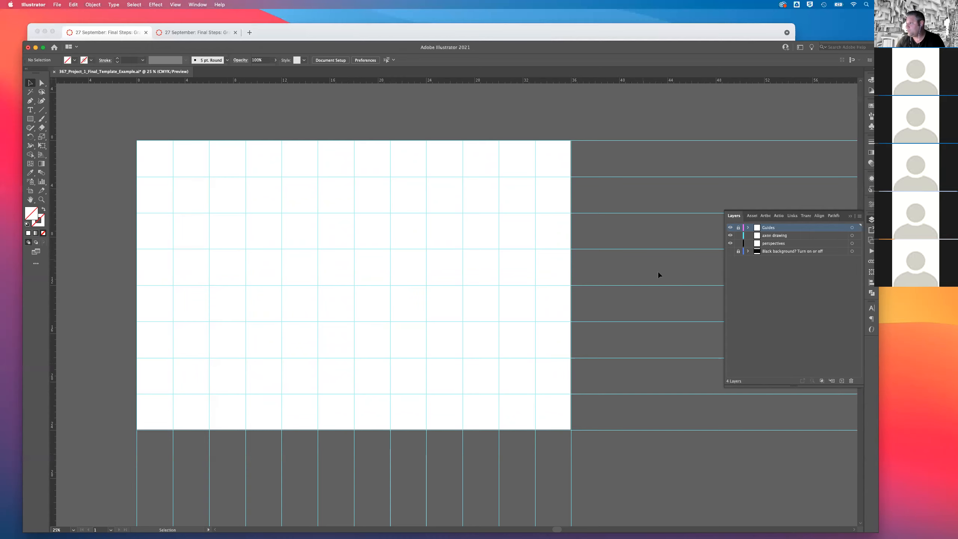
pyautogui.click(731, 252)
pyautogui.click(731, 253)
pyautogui.click(730, 251)
pyautogui.click(731, 253)
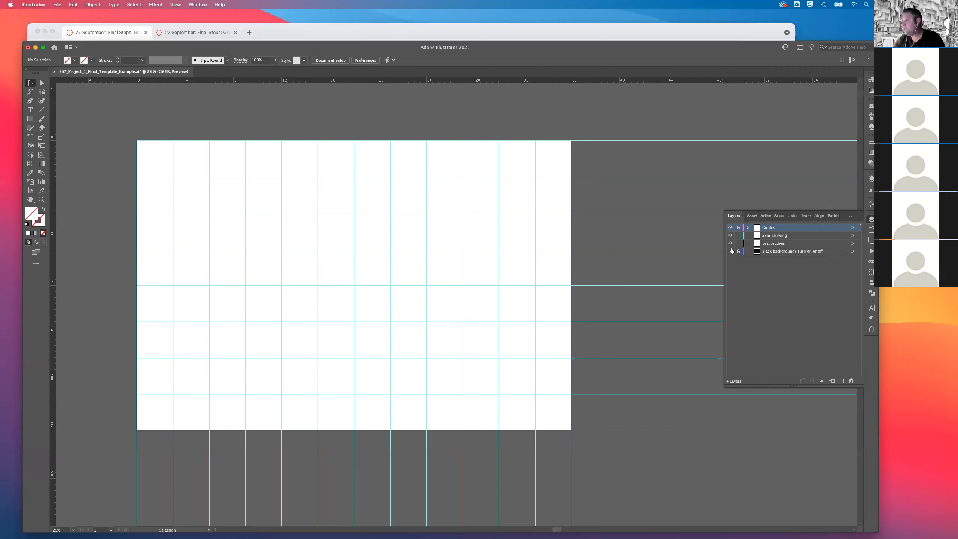
# Open the file exploded axon.AI from the Project 1 folder.
pyautogui.click(61, 5)
pyautogui.click(79, 33)
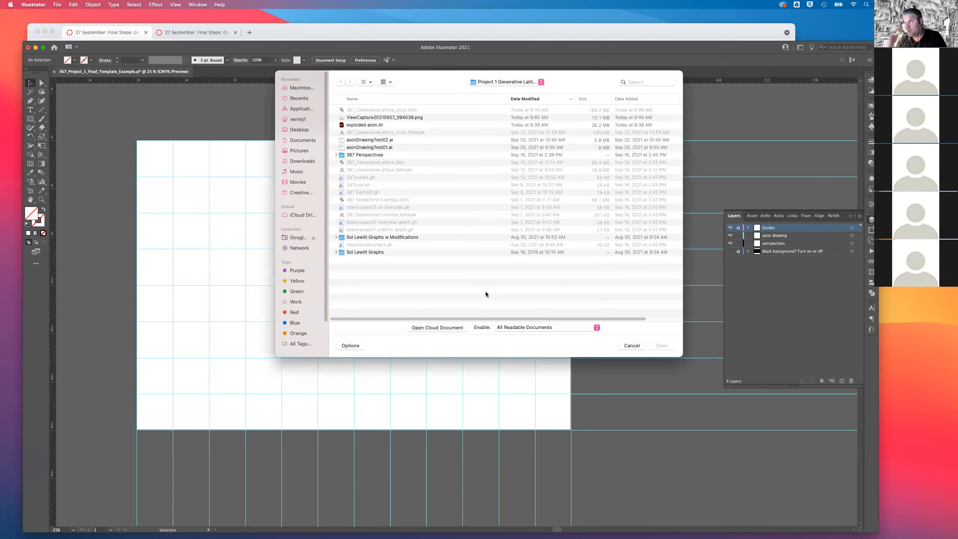
pyautogui.doubleClick(367, 125)
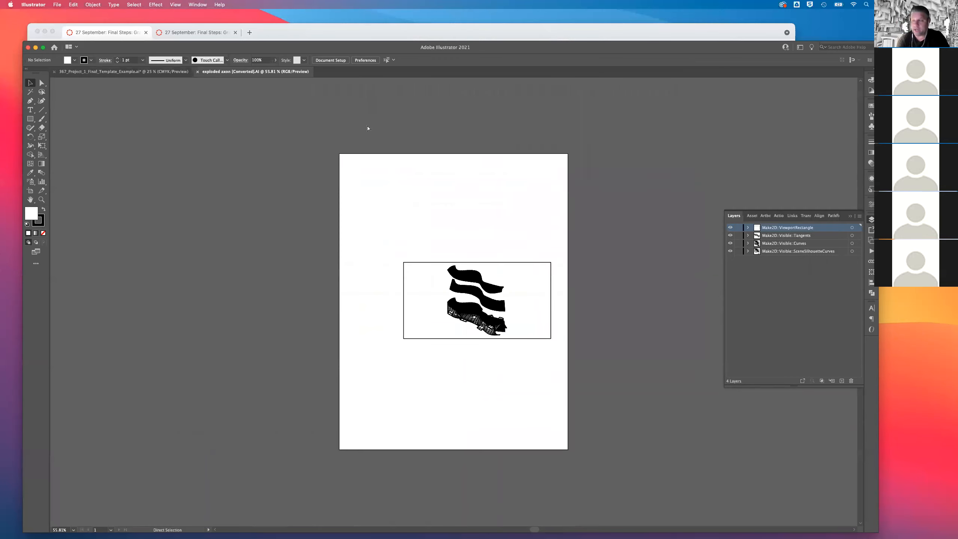
# Examine the line work and stroke thickness of the exploded axonometric drawing up close.
pyautogui.press('super+equal')
pyautogui.press('super+equal')
pyautogui.press('super+equal')
pyautogui.press('super+equal')
pyautogui.press('super+equal')
pyautogui.press('super+equal')
pyautogui.press('super+equal')
pyautogui.press('super+equal')
pyautogui.press('super+equal')
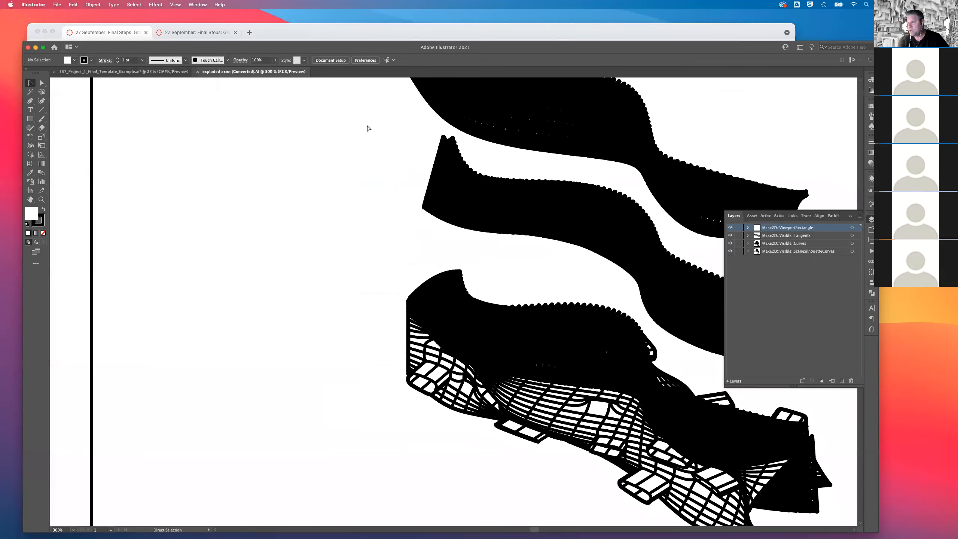
pyautogui.press('super+minus')
pyautogui.press('super+minus')
pyautogui.press('super+minus')
pyautogui.press('super+minus')
pyautogui.press('super+minus')
pyautogui.press('super+minus')
pyautogui.press('super+minus')
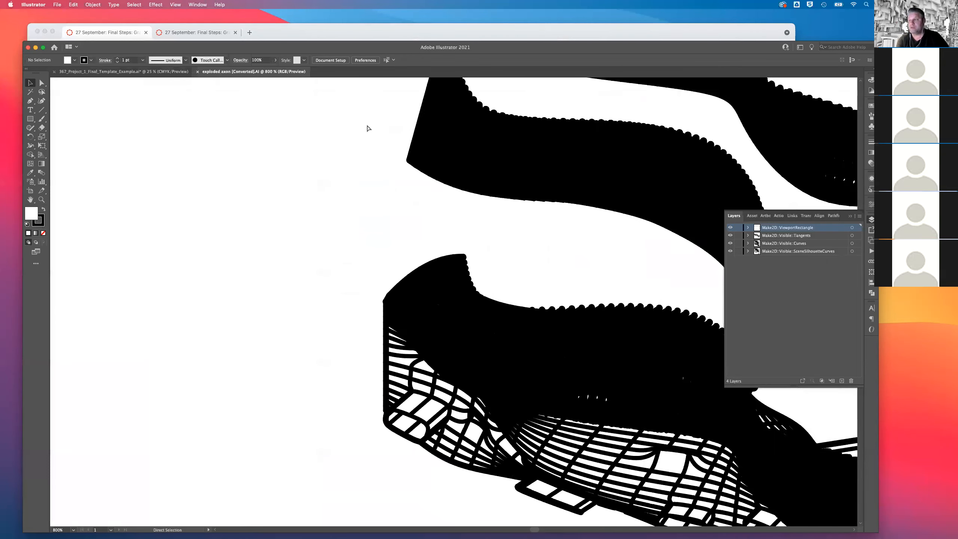
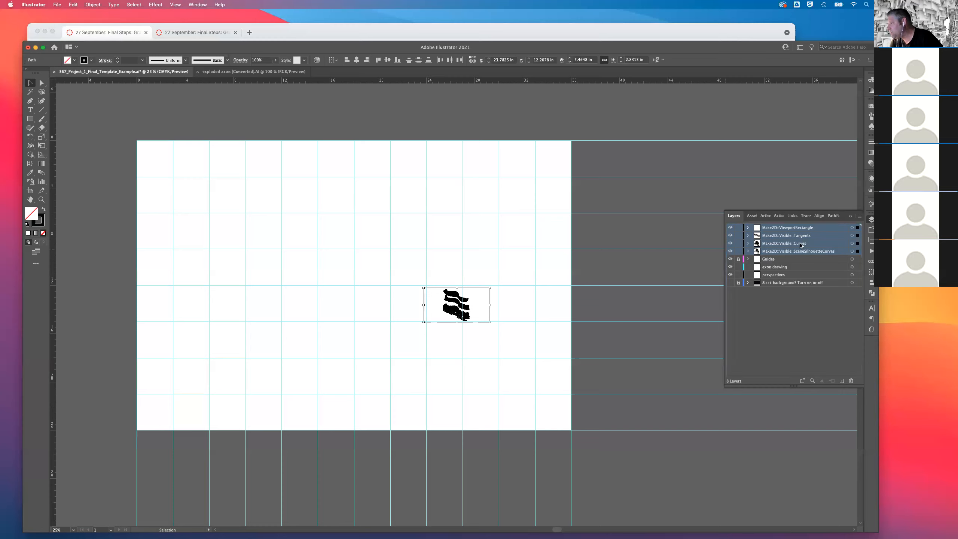
# Nest the four Make2D layers as sublayers inside the axon drawing layer and clear the selection.
pyautogui.click(777, 275)
pyautogui.click(776, 266)
pyautogui.moveTo(777, 266); pyautogui.dragTo(777, 266)
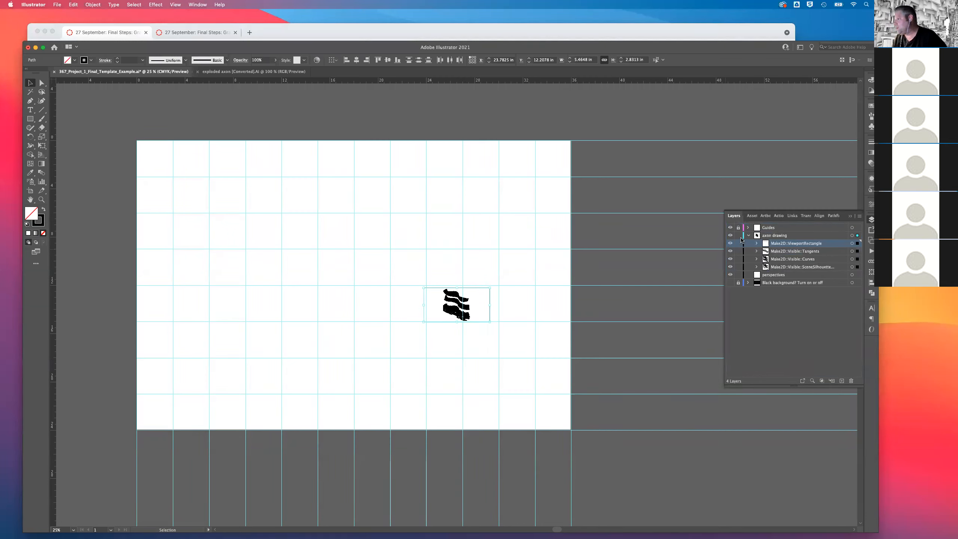
pyautogui.click(738, 237)
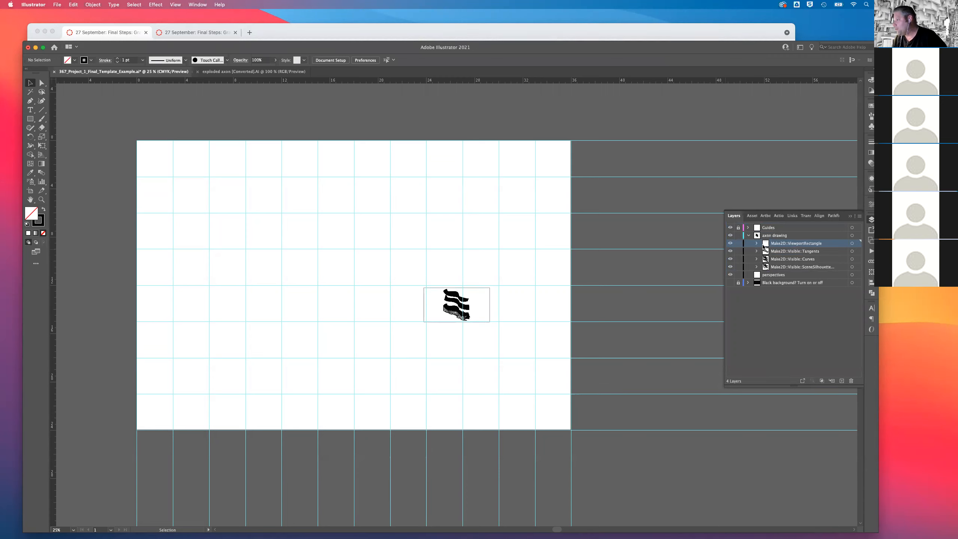
# Target the viewport rectangle, curves and silhouette sublayers one by one to check what each contains.
pyautogui.click(852, 243)
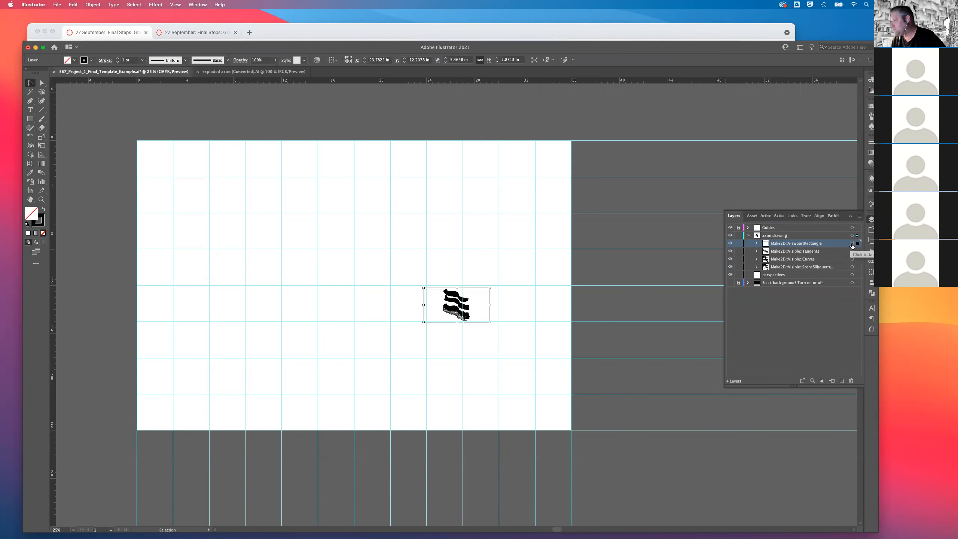
pyautogui.click(852, 259)
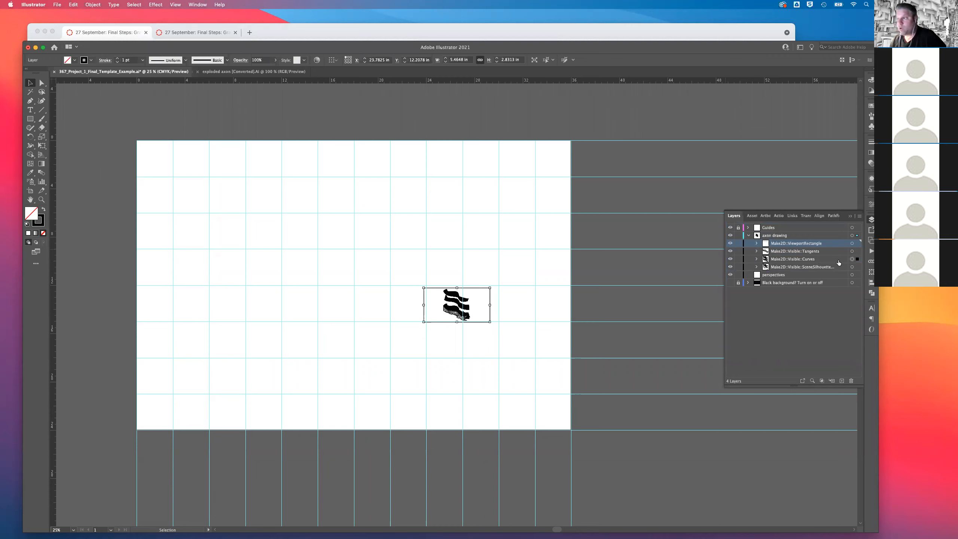
pyautogui.click(852, 267)
pyautogui.click(704, 234)
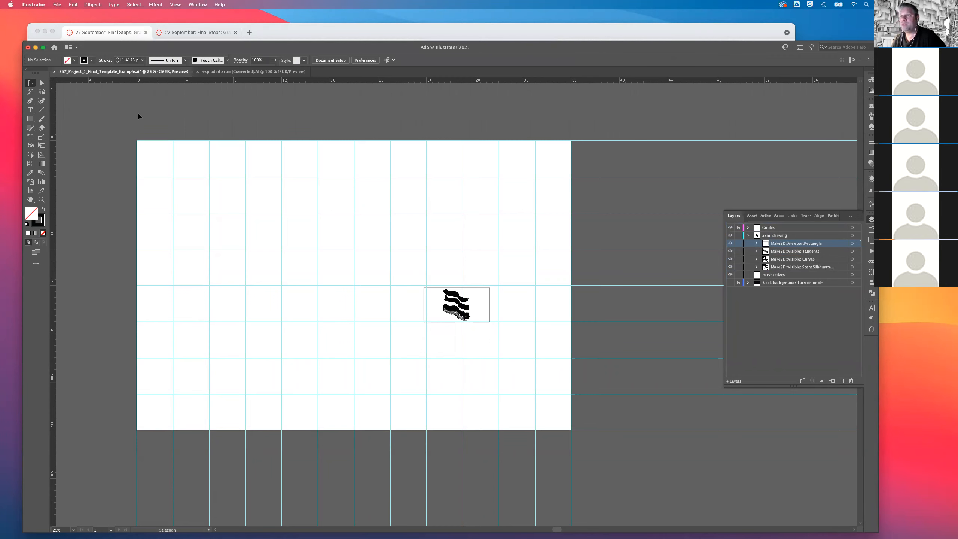
# Place the image ViewCapture20210927_094038.png as a linked file near the artboard's upper-left corner.
pyautogui.click(56, 5)
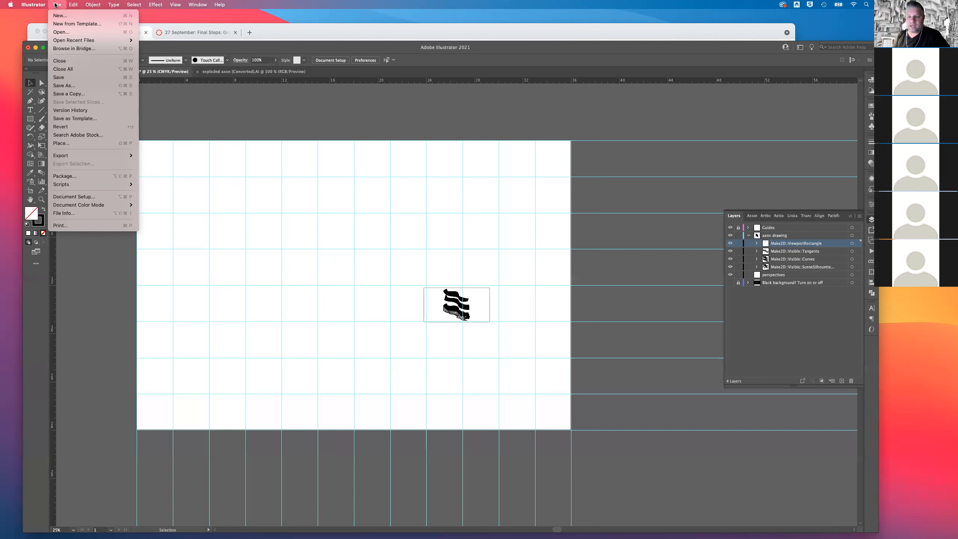
pyautogui.click(75, 144)
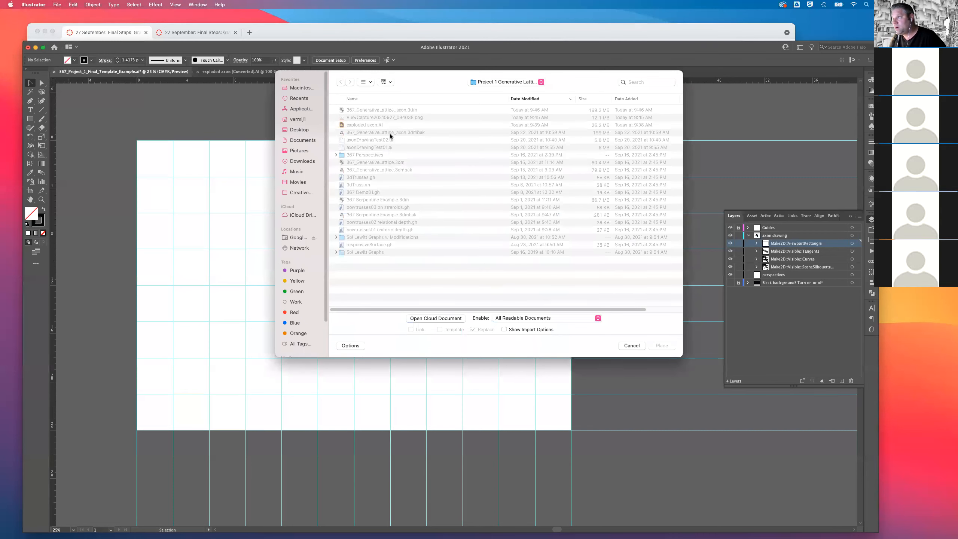
pyautogui.click(396, 118)
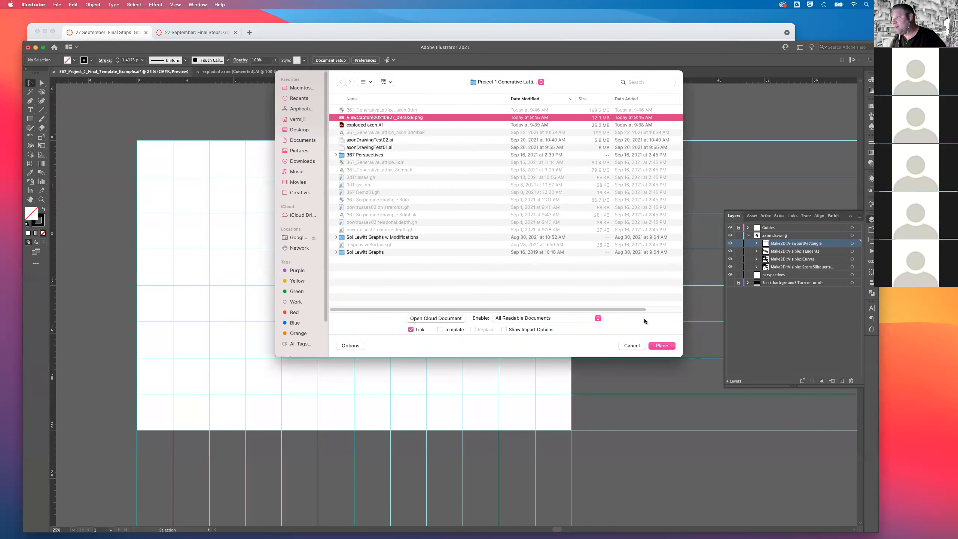
pyautogui.click(658, 345)
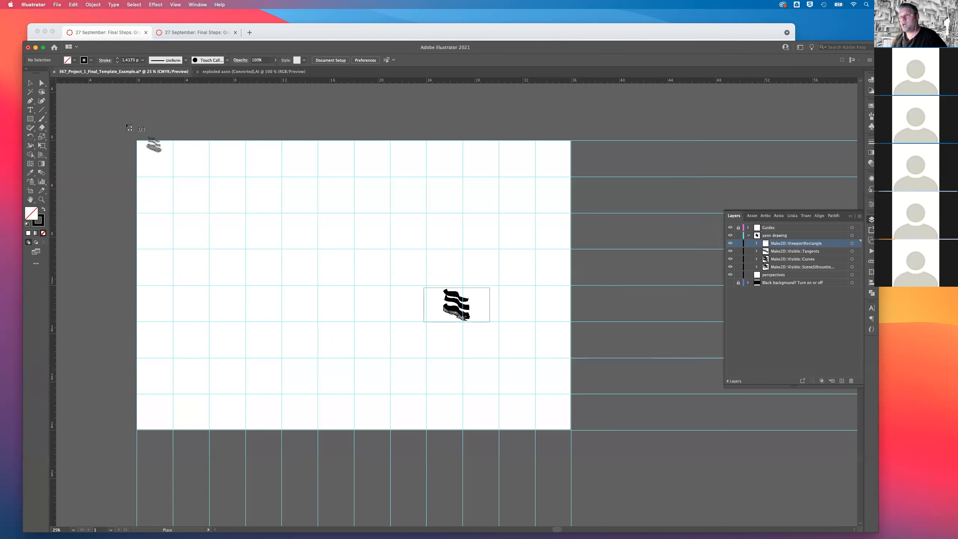
pyautogui.click(126, 124)
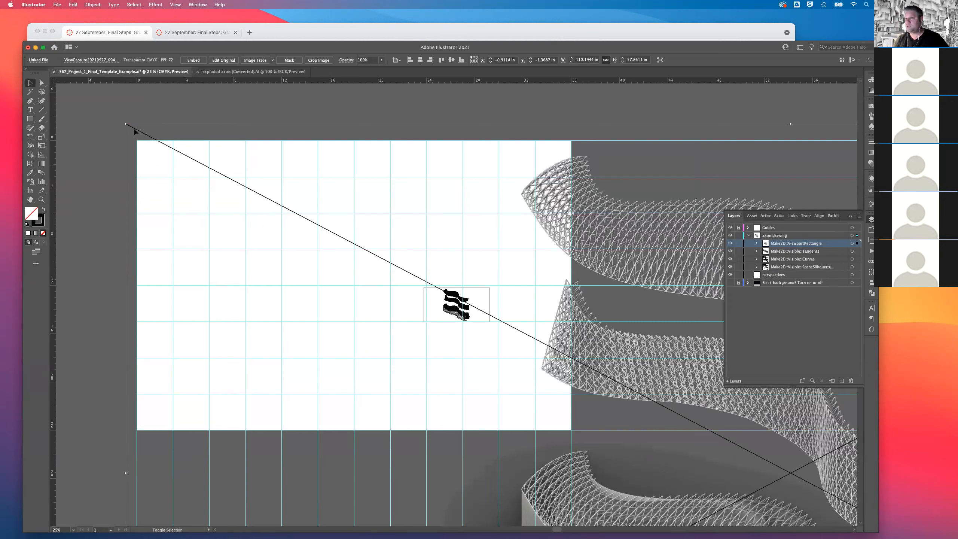
# Scale down the placed rendering, bring it back over the artboard and set its height to 24 in with proportions kept.
pyautogui.moveTo(127, 125); pyautogui.dragTo(495, 318)
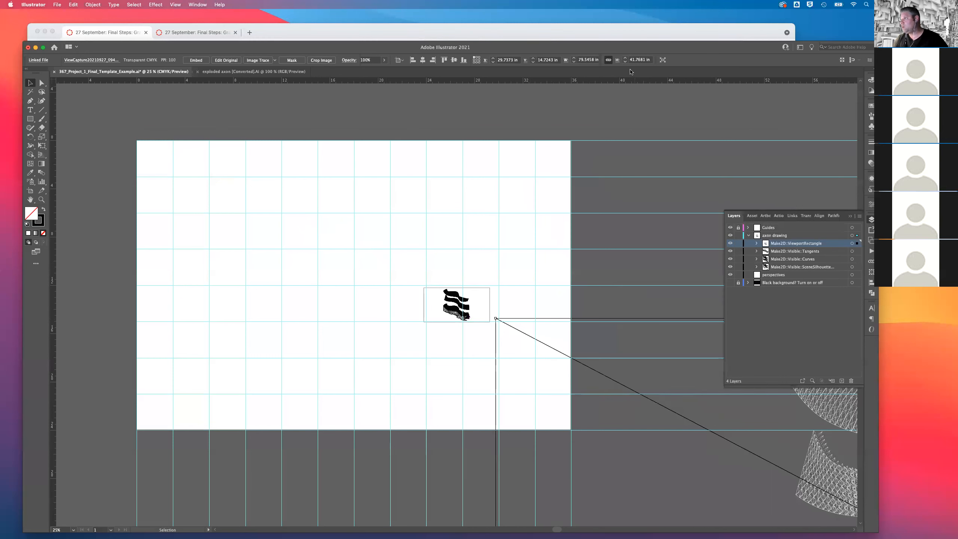
pyautogui.moveTo(675, 414); pyautogui.dragTo(396, 186)
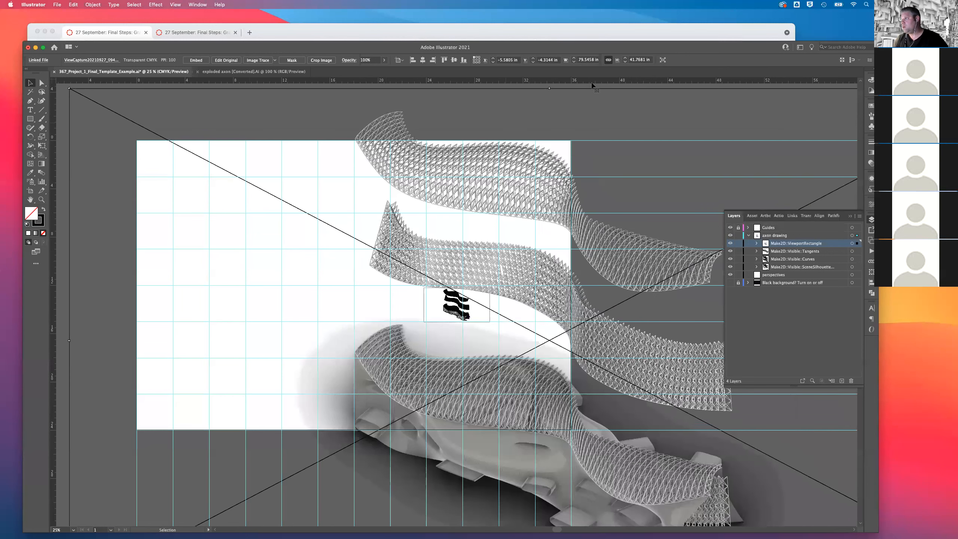
pyautogui.click(650, 59)
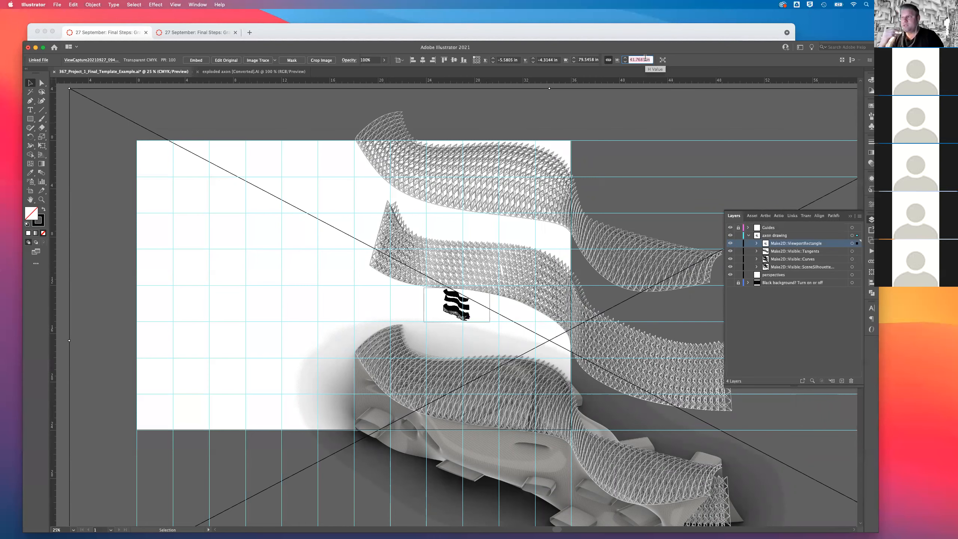
pyautogui.write('24 in')
pyautogui.press('Return')
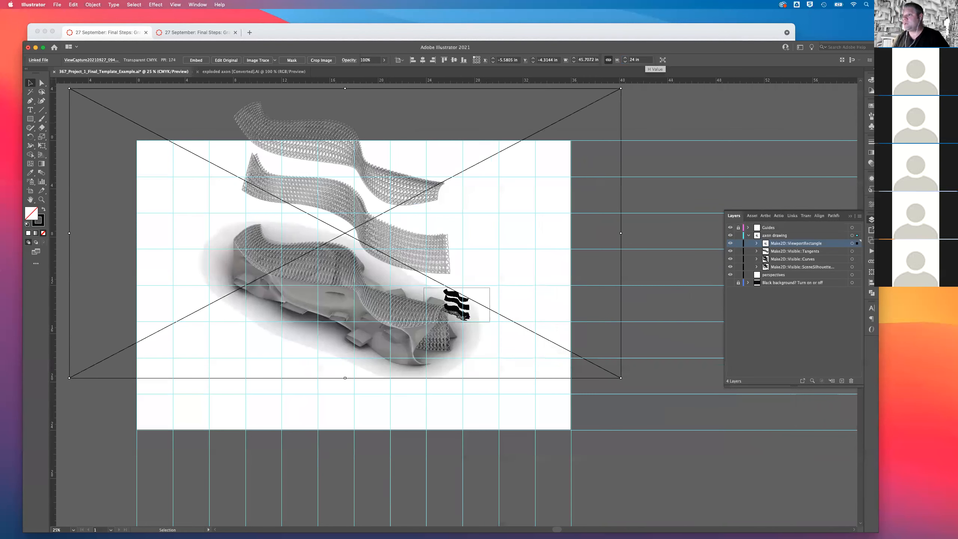
# Align the rendering's top edge with the artboard top at Y 0 in and nudge it left to about X -9.4 in.
pyautogui.moveTo(411, 184); pyautogui.dragTo(371, 236)
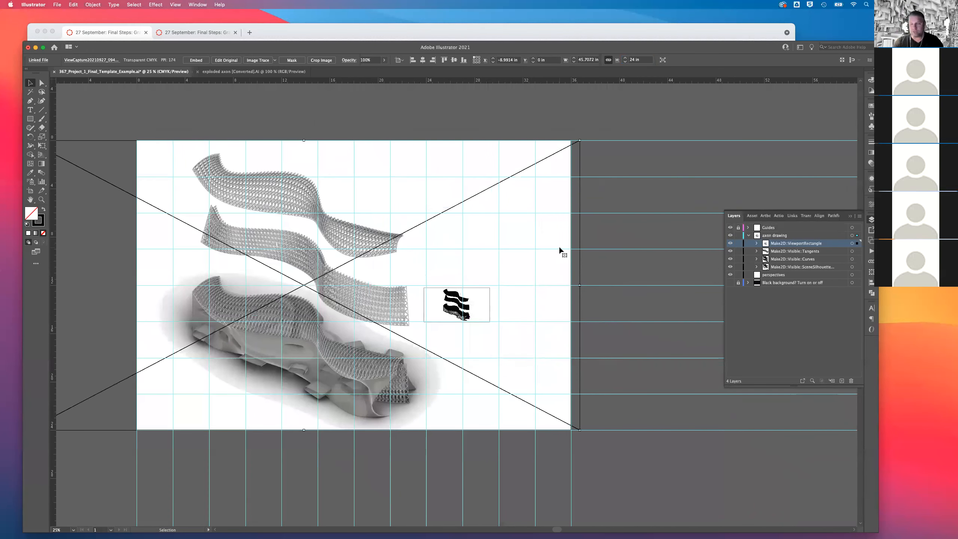
pyautogui.hotkey('shift', 'Left')
pyautogui.hotkey('shift', 'Left')
pyautogui.hotkey('shift', 'Left')
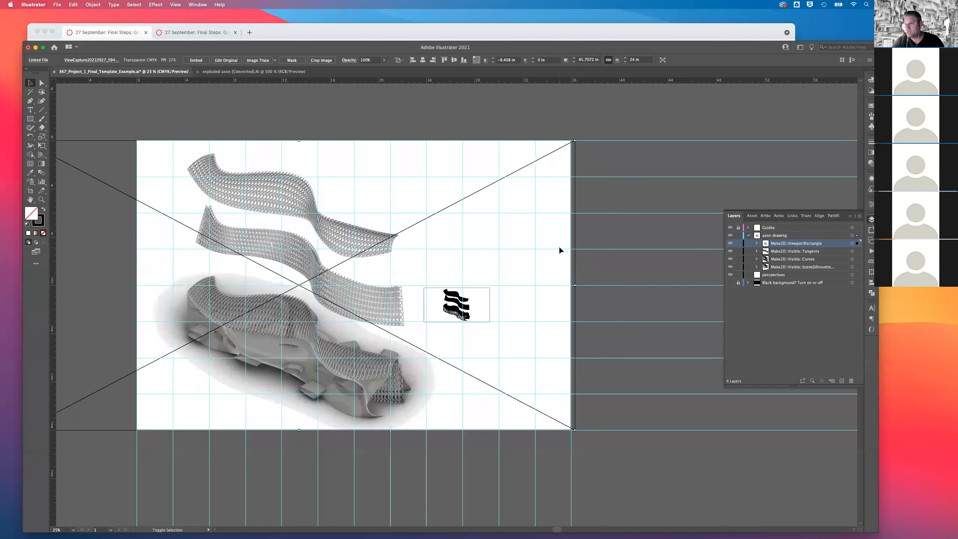
pyautogui.click(607, 222)
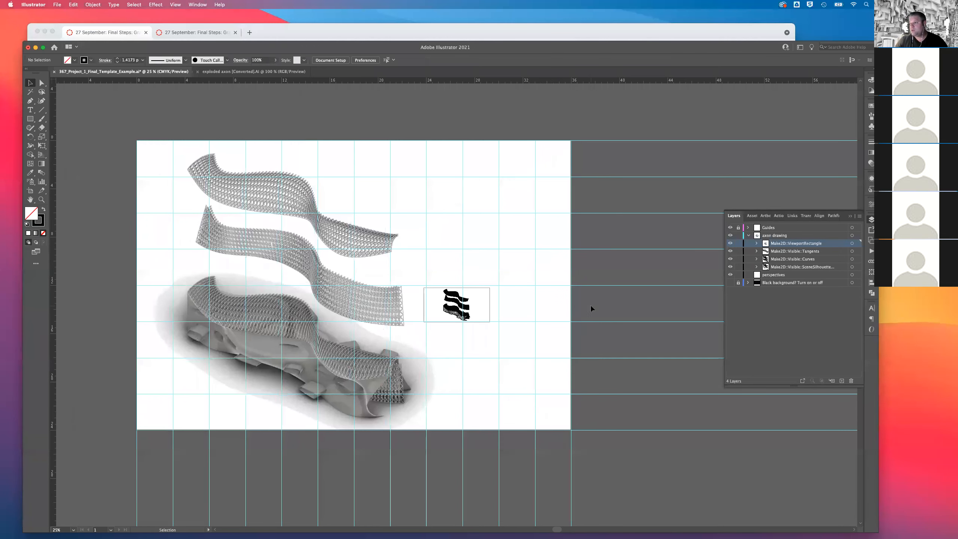
# Add a sublayer named rendering inside the axon drawing layer, beneath the silhouette curves sublayer.
pyautogui.click(788, 267)
pyautogui.click(841, 380)
pyautogui.moveTo(789, 275); pyautogui.dragTo(787, 266)
pyautogui.doubleClick(782, 276)
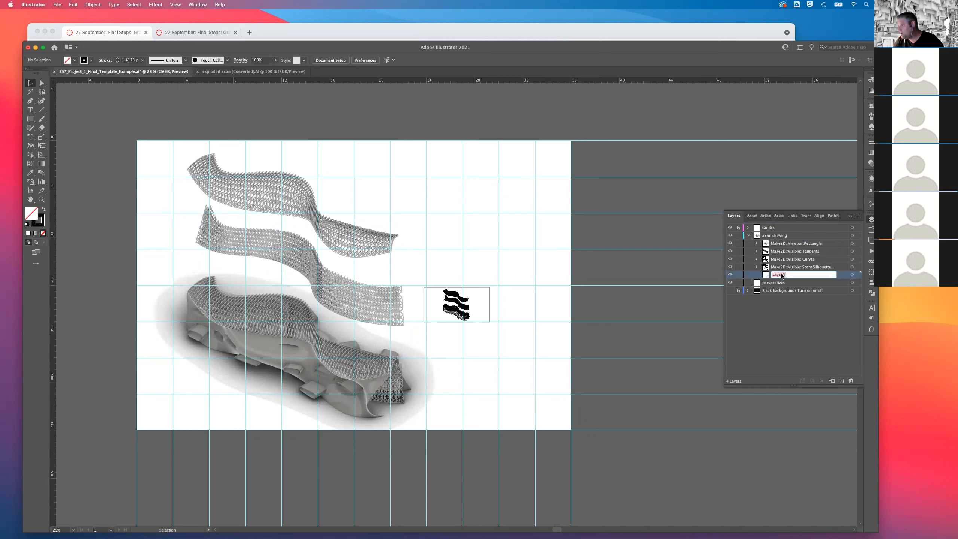
pyautogui.write('rendering')
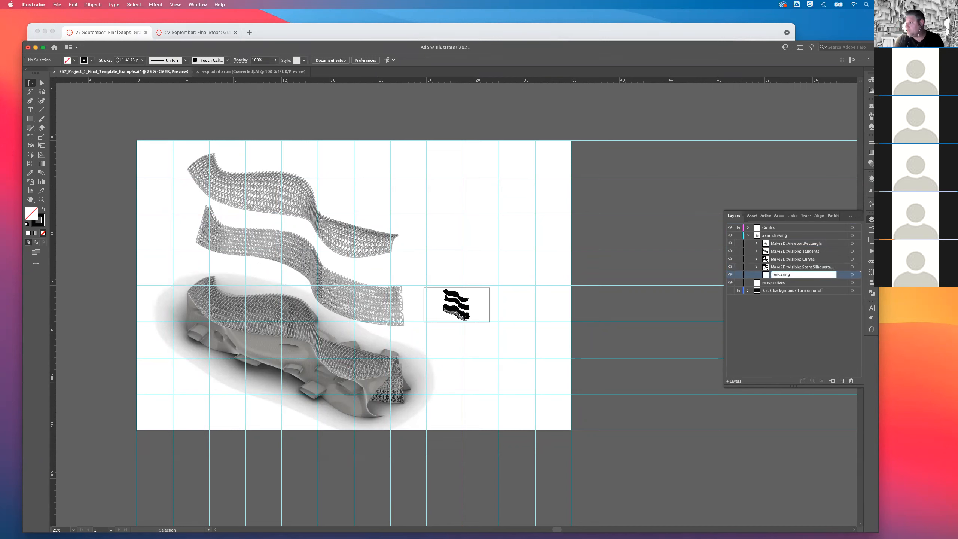
pyautogui.press('Return')
# Move the placed image from the viewport rectangle sublayer to the rendering sublayer and lock that sublayer.
pyautogui.click(224, 217)
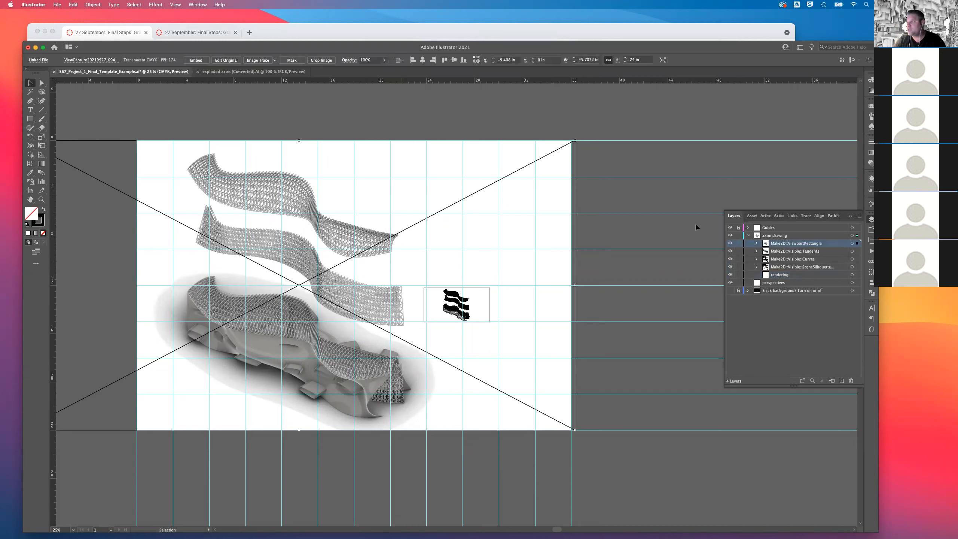
pyautogui.moveTo(857, 243); pyautogui.dragTo(857, 274)
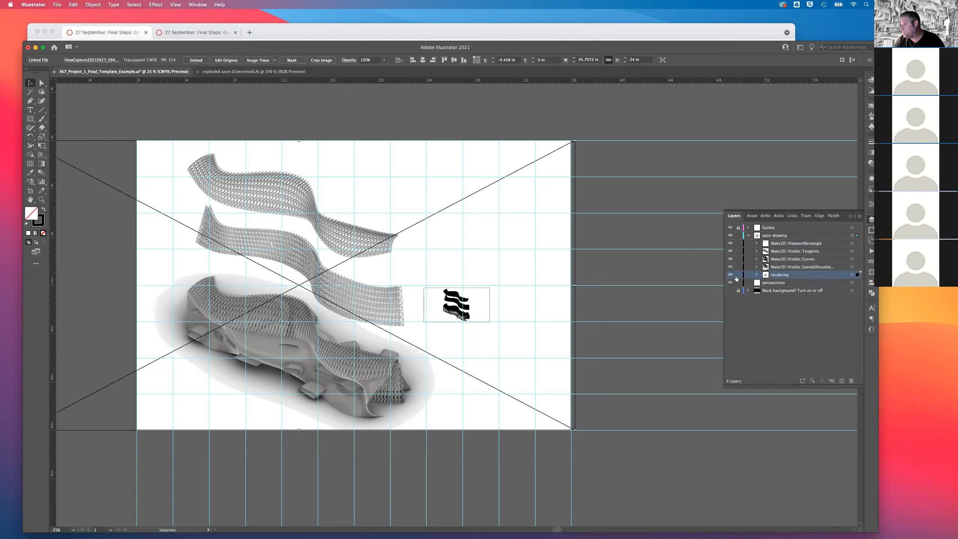
pyautogui.click(738, 274)
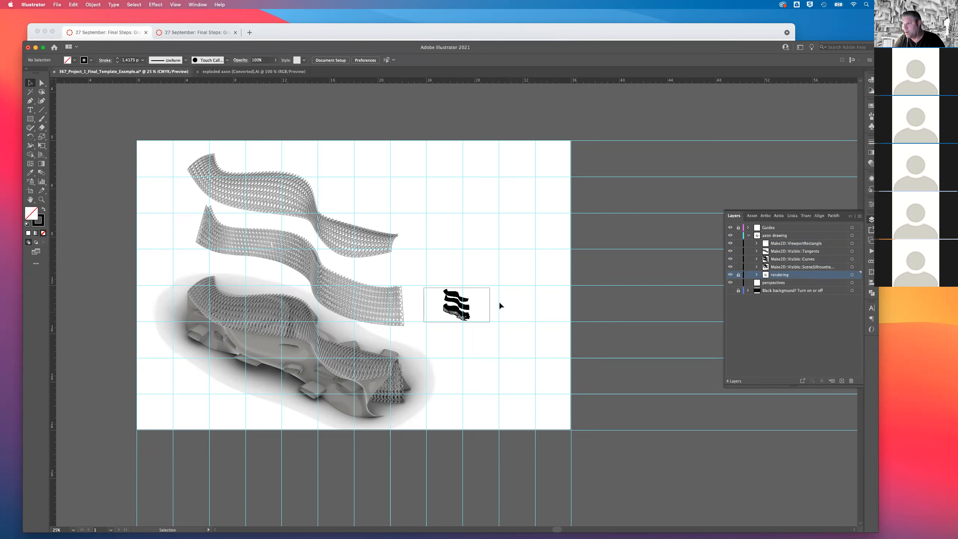
# Select the whole exploded axon line drawing and scale it proportionally to a height of 24 in.
pyautogui.moveTo(490, 352); pyautogui.dragTo(503, 351)
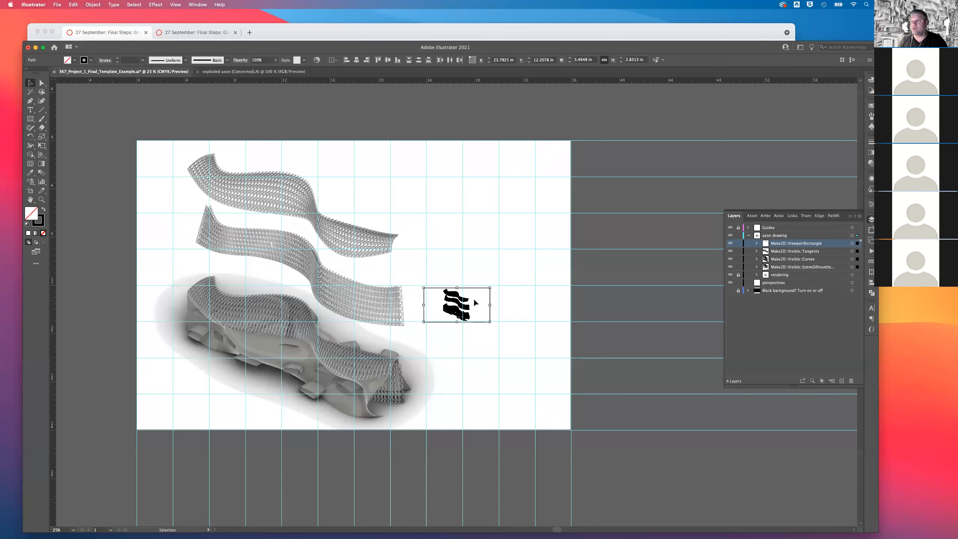
pyautogui.click(625, 60)
pyautogui.write('24')
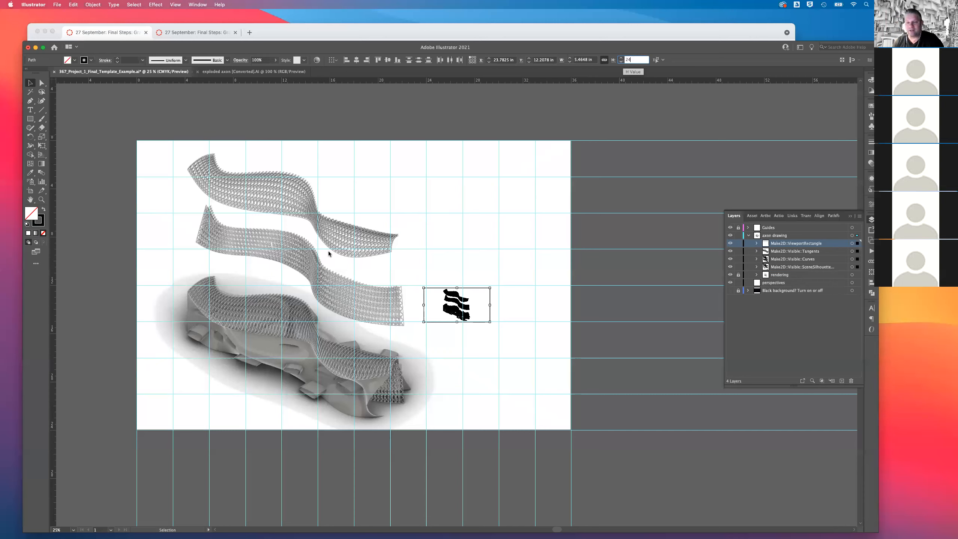
pyautogui.press('Return')
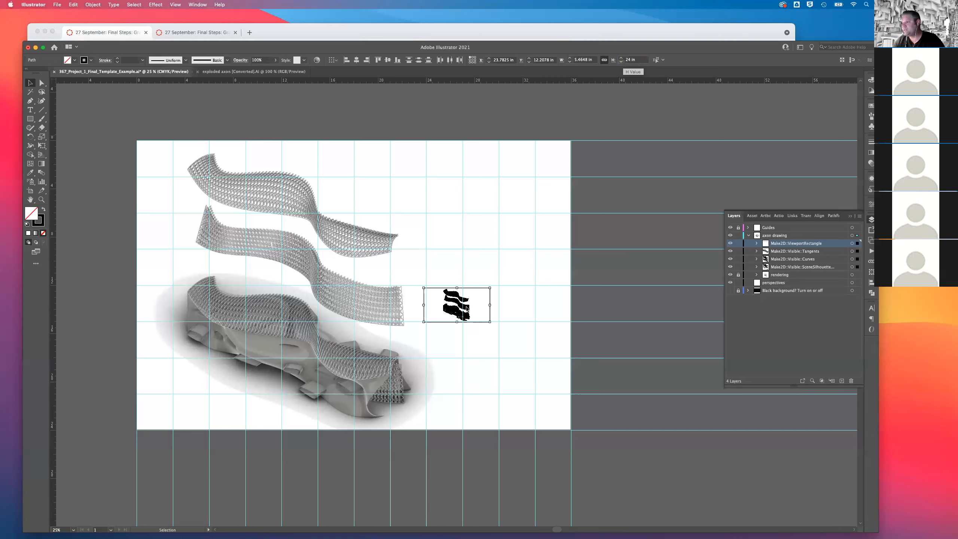
pyautogui.press('super+z')
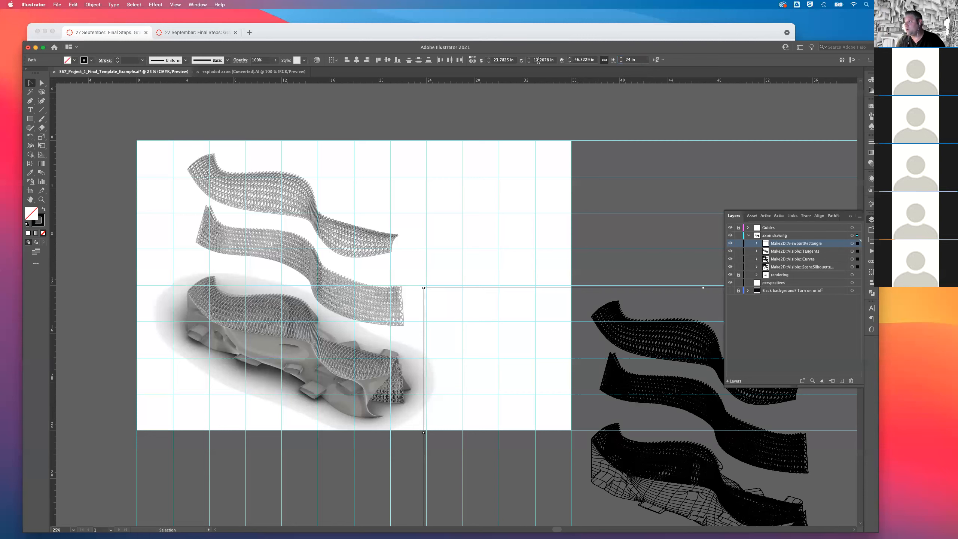
# Set the line drawing's Y position to 0 in so it meets the artboard's top edge.
pyautogui.click(551, 60)
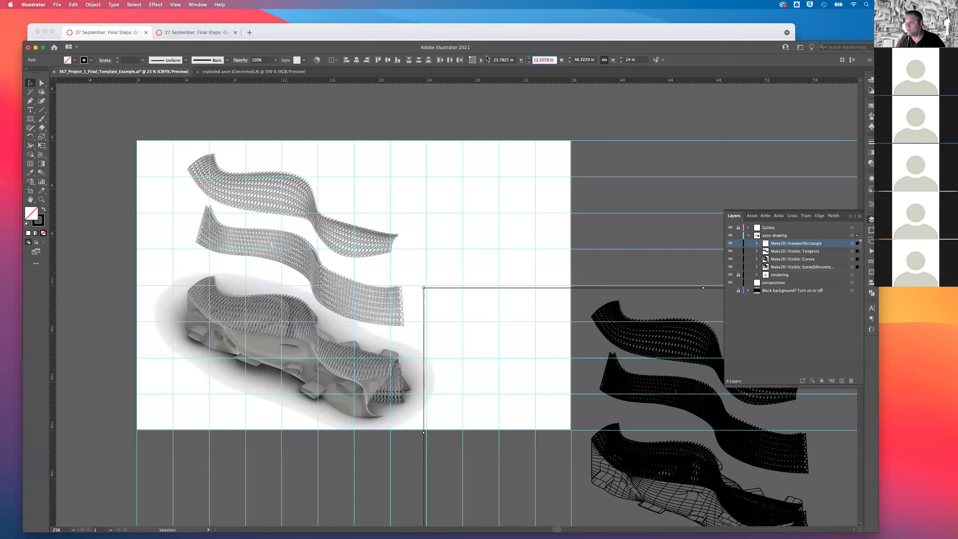
pyautogui.write('0')
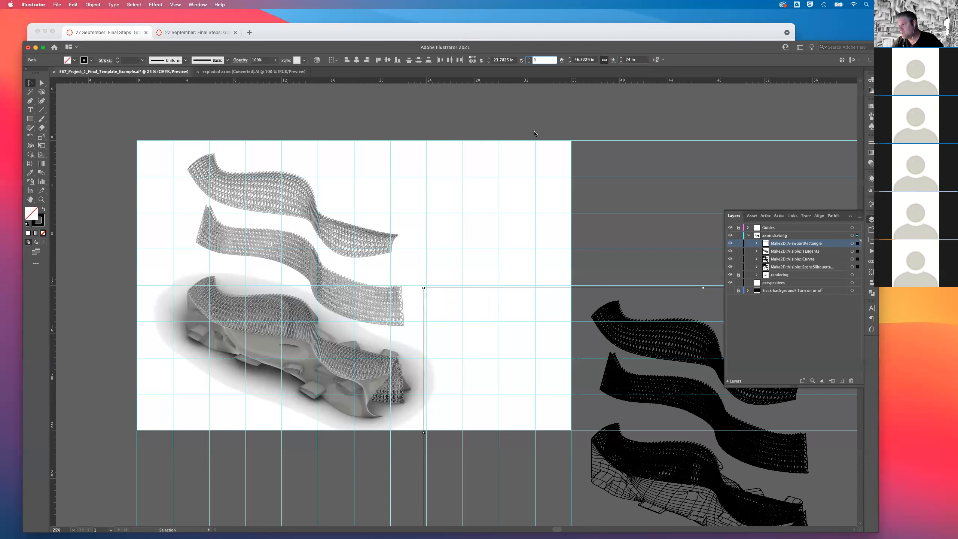
pyautogui.press('Return')
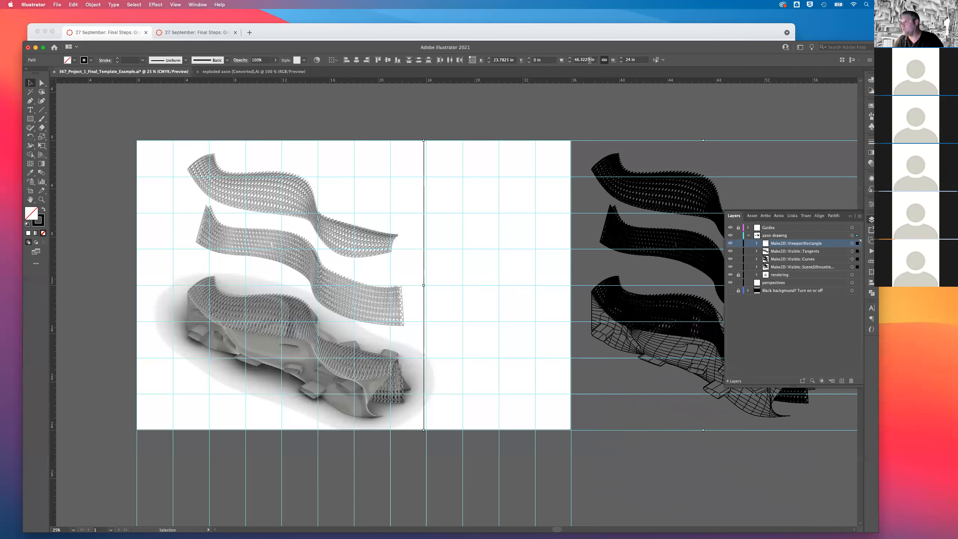
pyautogui.click(560, 60)
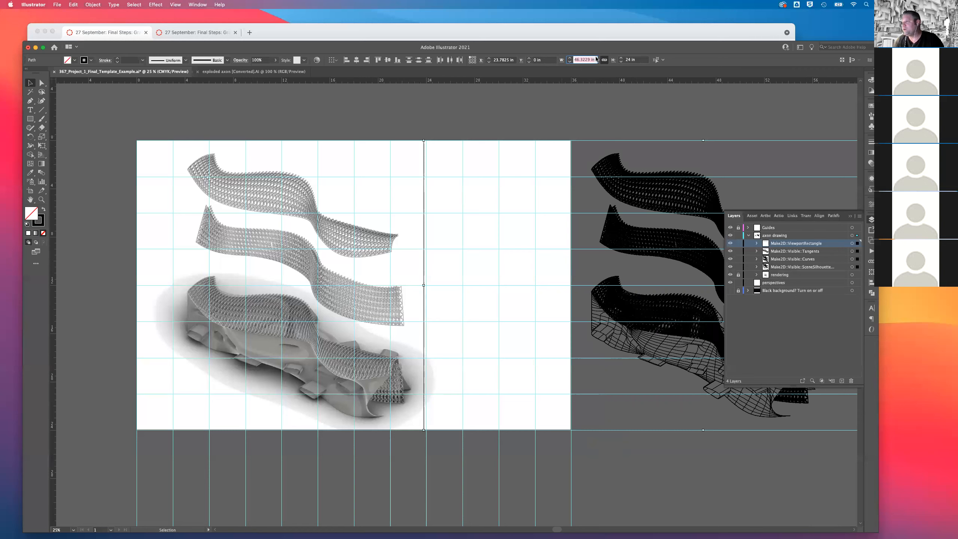
pyautogui.write('0')
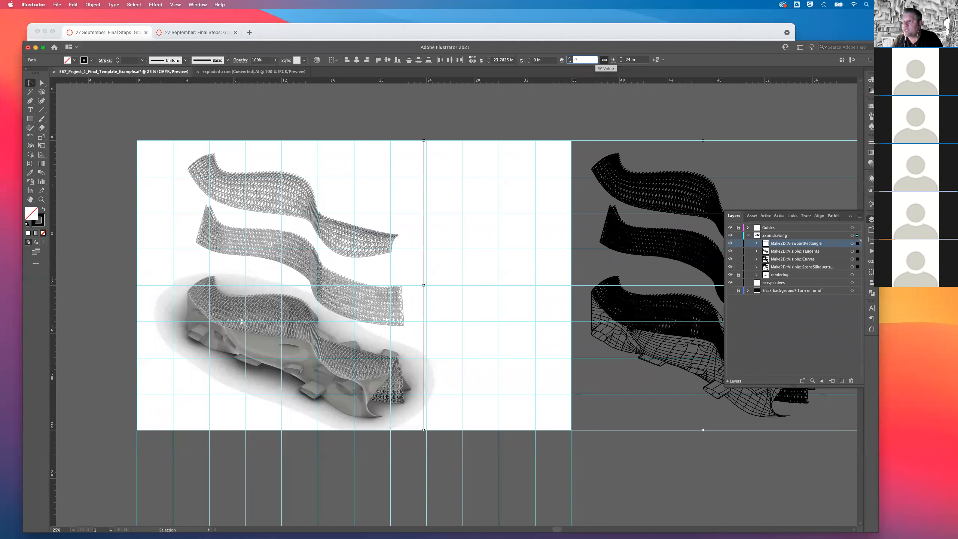
pyautogui.press('Return')
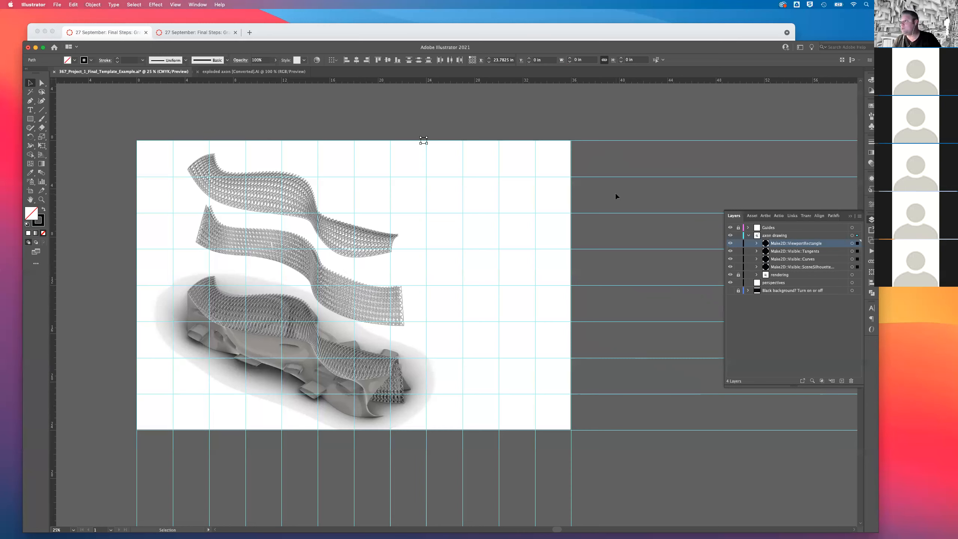
pyautogui.press('a')
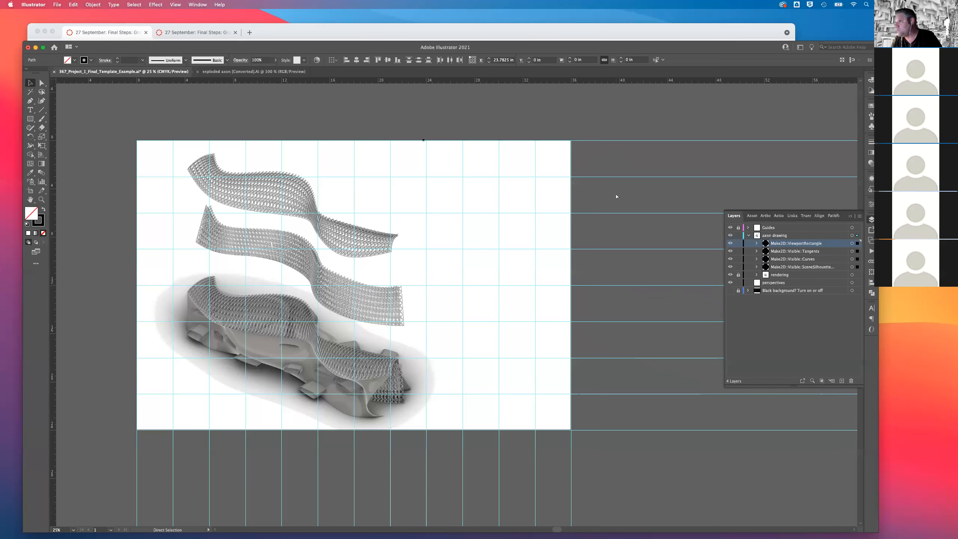
pyautogui.press('super+z')
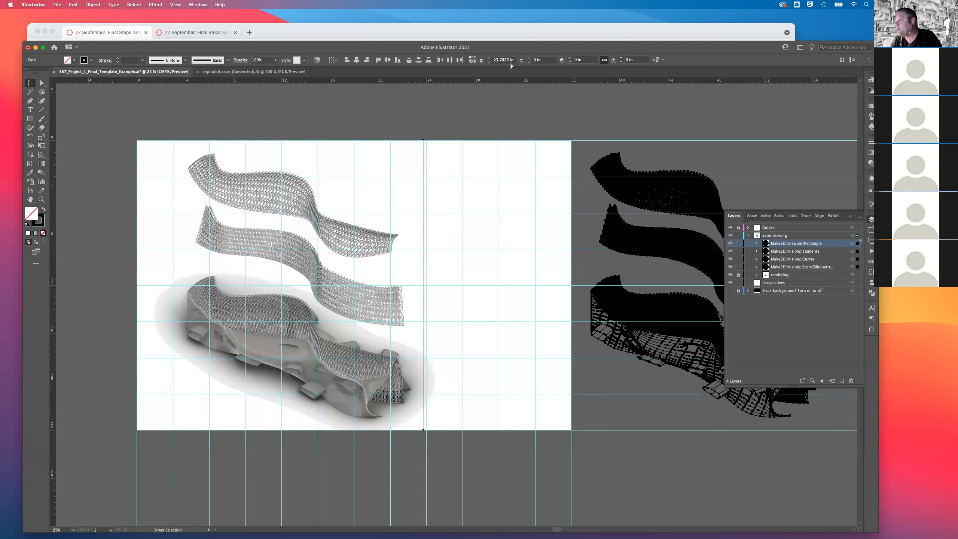
pyautogui.click(30, 83)
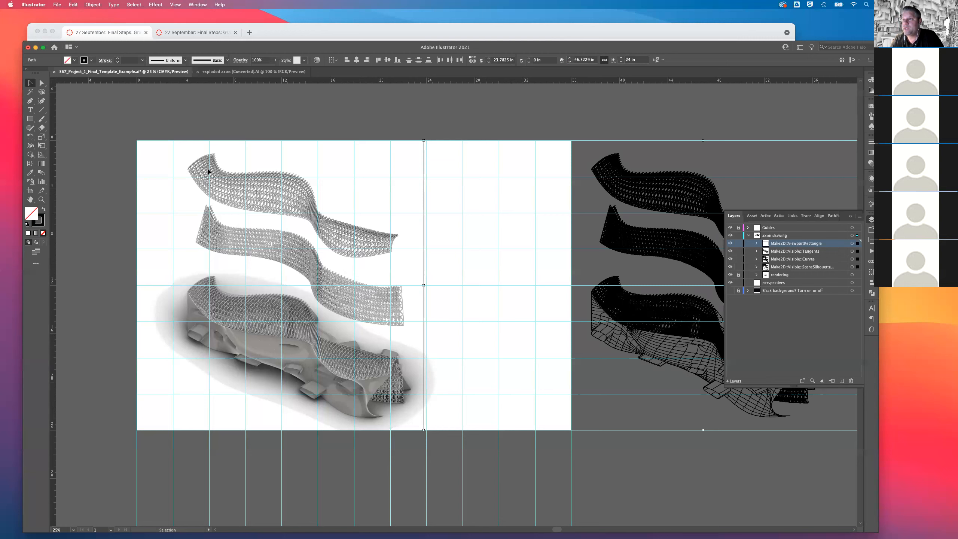
# Unlock the rendering sublayer, copy the placed image's X position value, and lock the sublayer again.
pyautogui.press('shift+super+a')
pyautogui.click(738, 274)
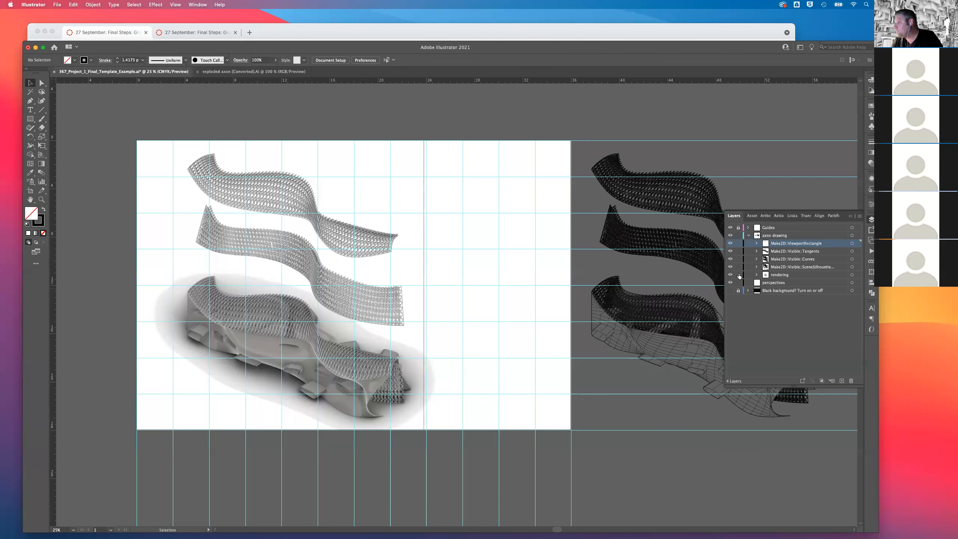
pyautogui.click(259, 211)
pyautogui.click(516, 59)
pyautogui.press('super+c')
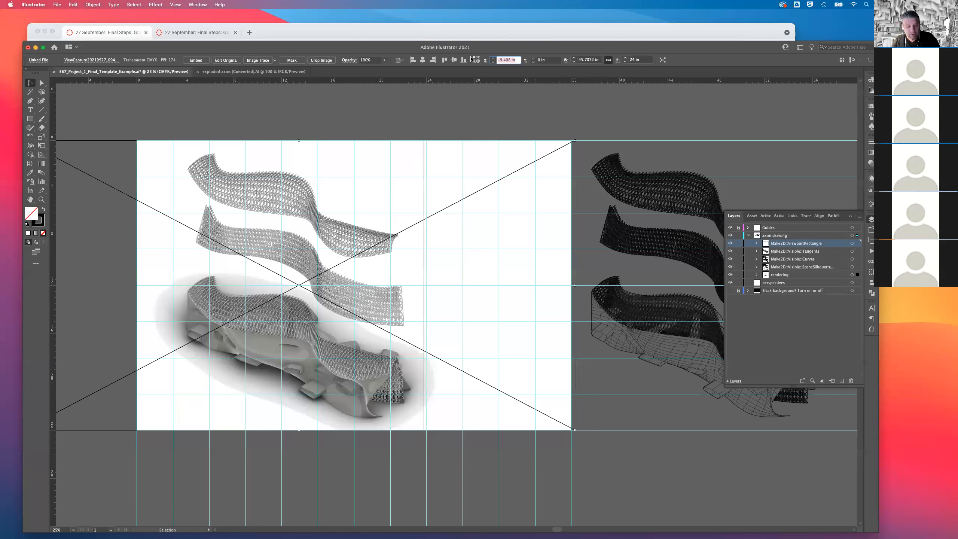
pyautogui.click(608, 142)
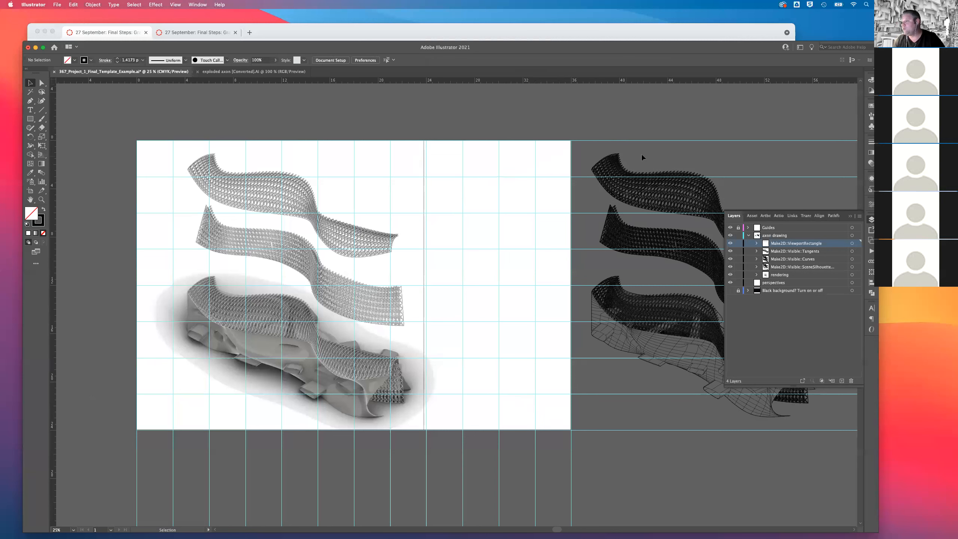
pyautogui.click(755, 276)
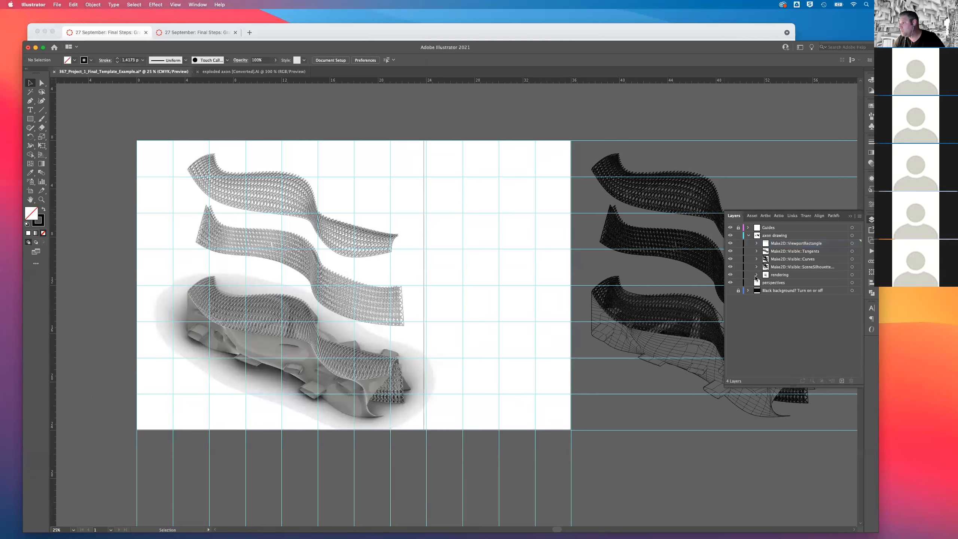
pyautogui.click(737, 274)
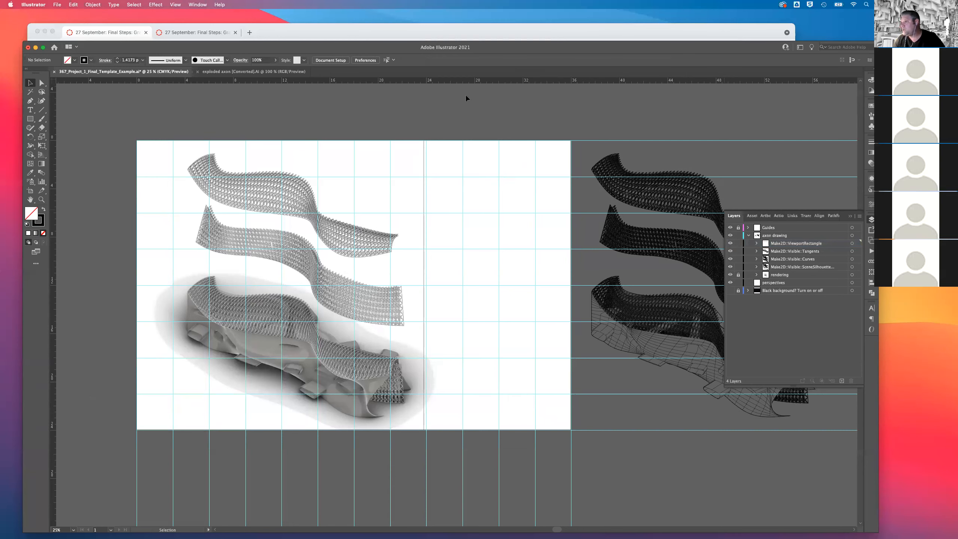
# Select the whole exploded axon line drawing and set its X position to the rendering's value, -9.408 in.
pyautogui.press('super+minus')
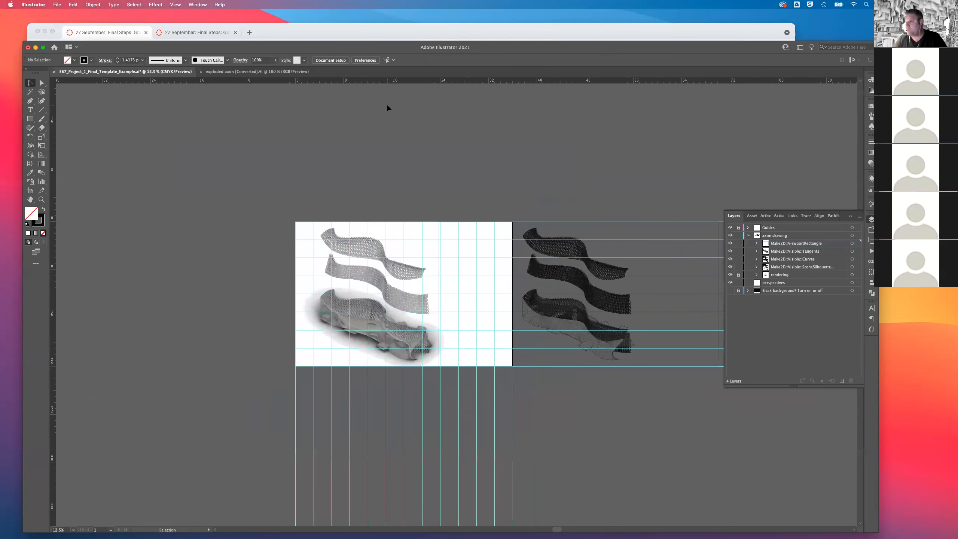
pyautogui.moveTo(417, 189); pyautogui.dragTo(743, 392)
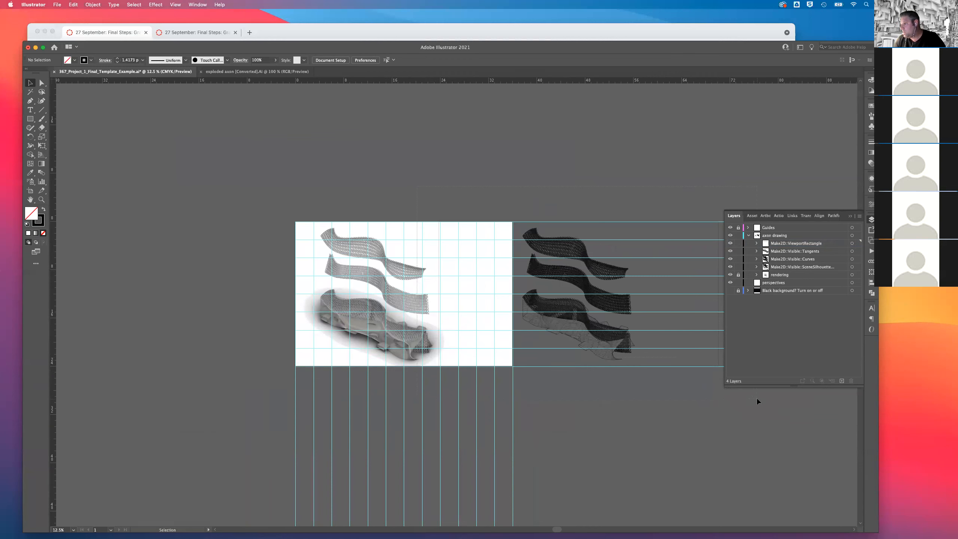
pyautogui.moveTo(738, 222); pyautogui.dragTo(739, 223)
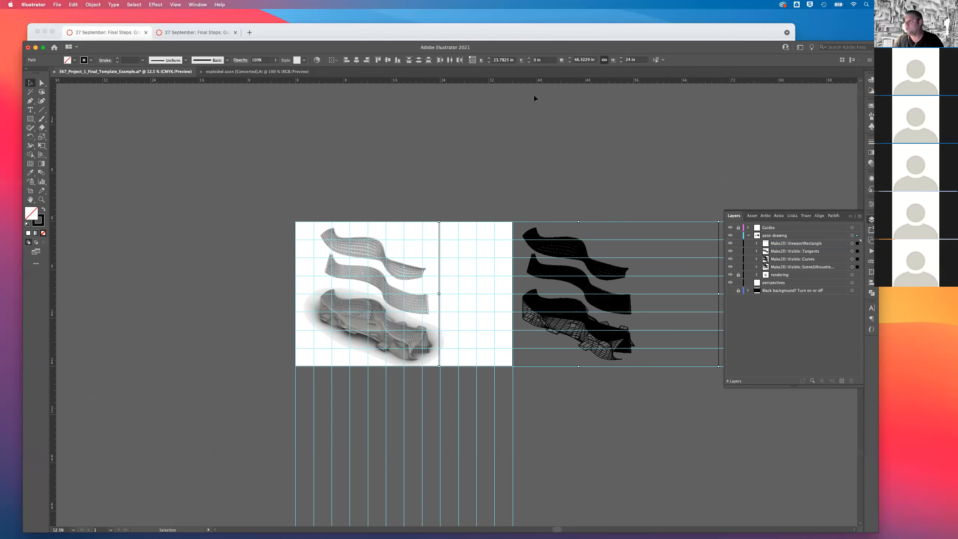
pyautogui.click(537, 60)
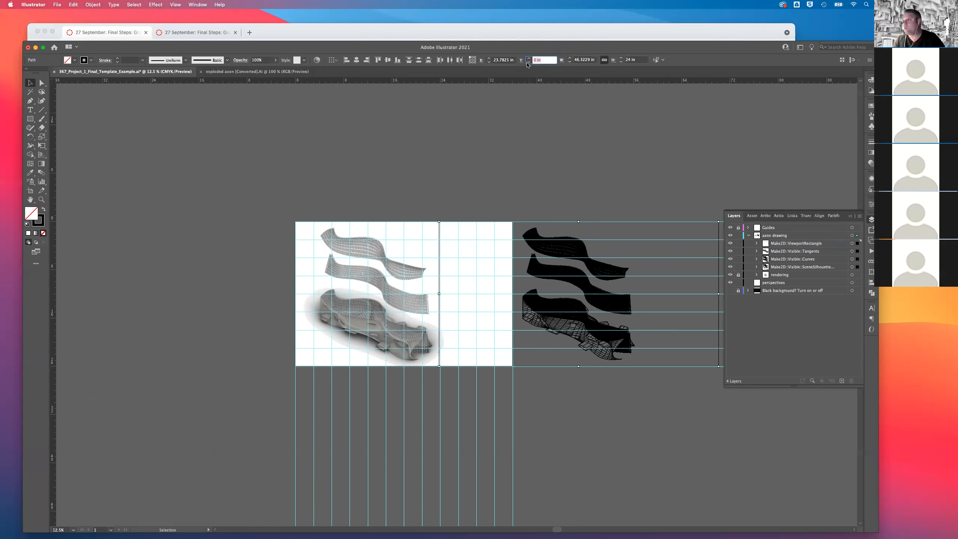
pyautogui.click(513, 60)
pyautogui.press('super+v')
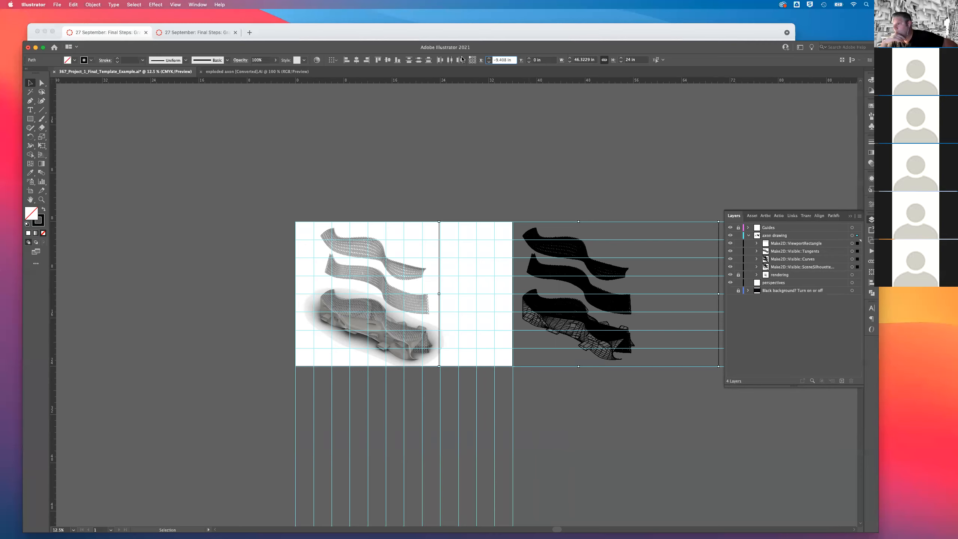
pyautogui.press('Return')
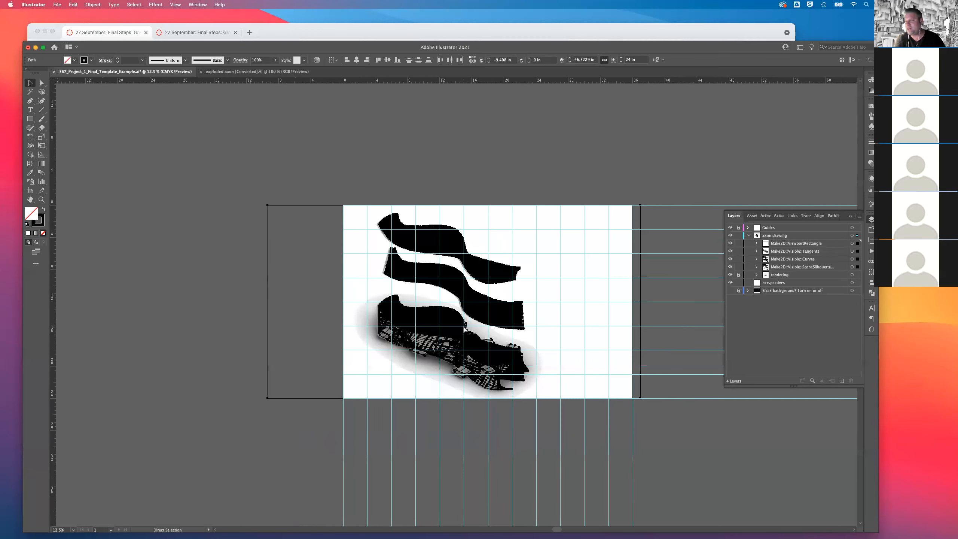
# Try to align the line drawing with the rendering by nudging it left to an X position of -10.533 in.
pyautogui.press('super+equal')
pyautogui.press('super+equal')
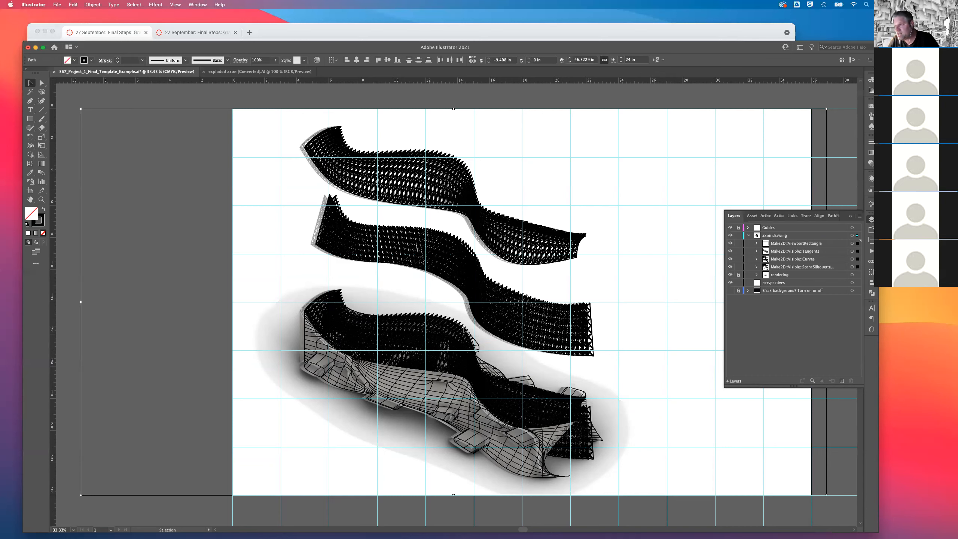
pyautogui.press('Left')
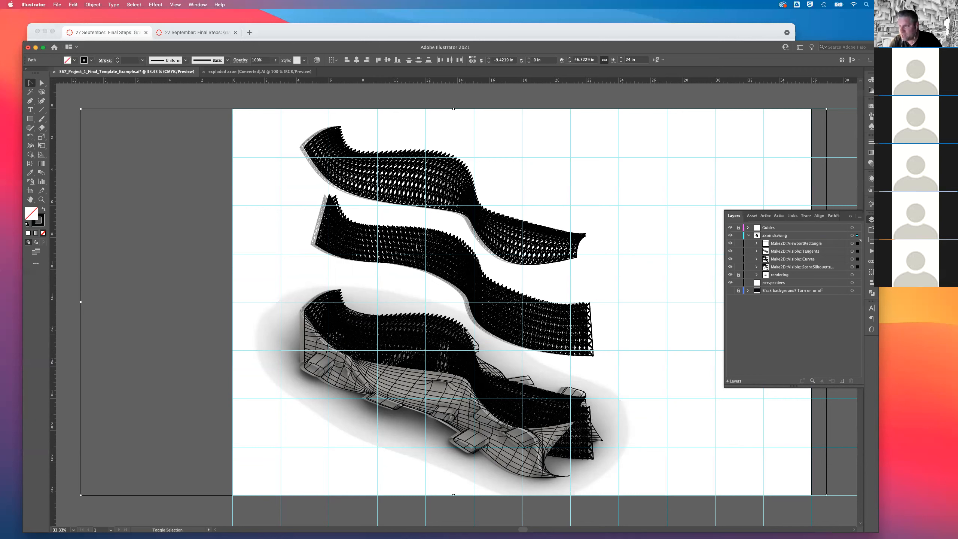
pyautogui.hotkey('shift', 'Left')
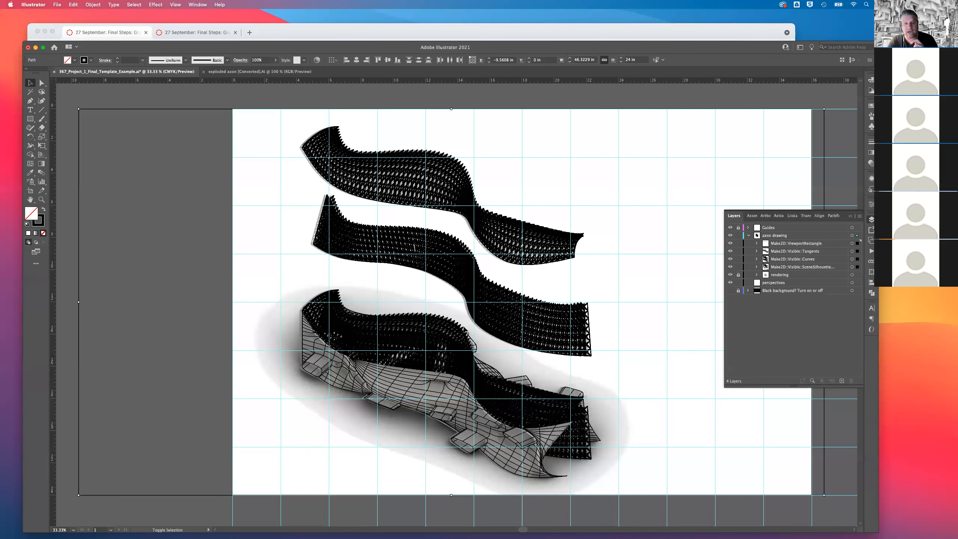
pyautogui.hotkey('shift', 'Left')
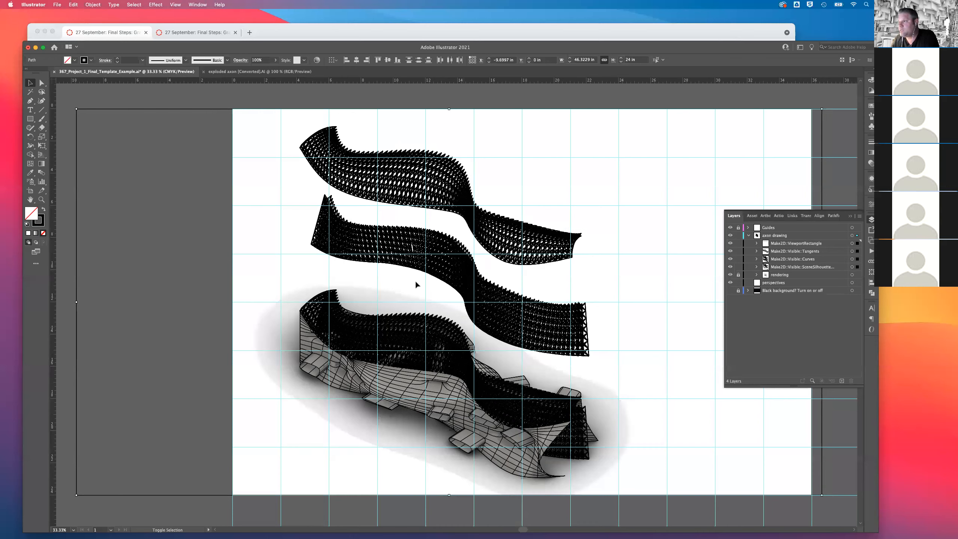
pyautogui.hotkey('shift', 'Left')
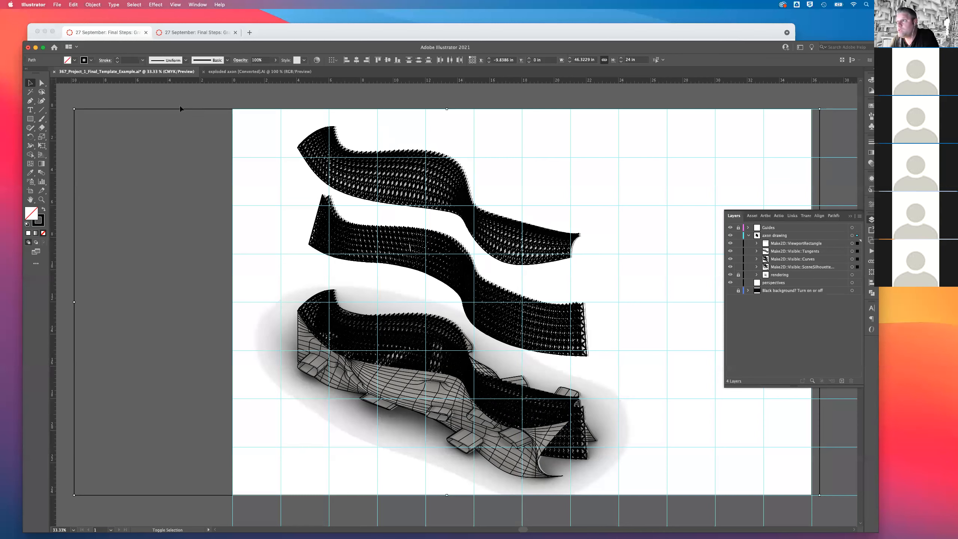
pyautogui.press('Left')
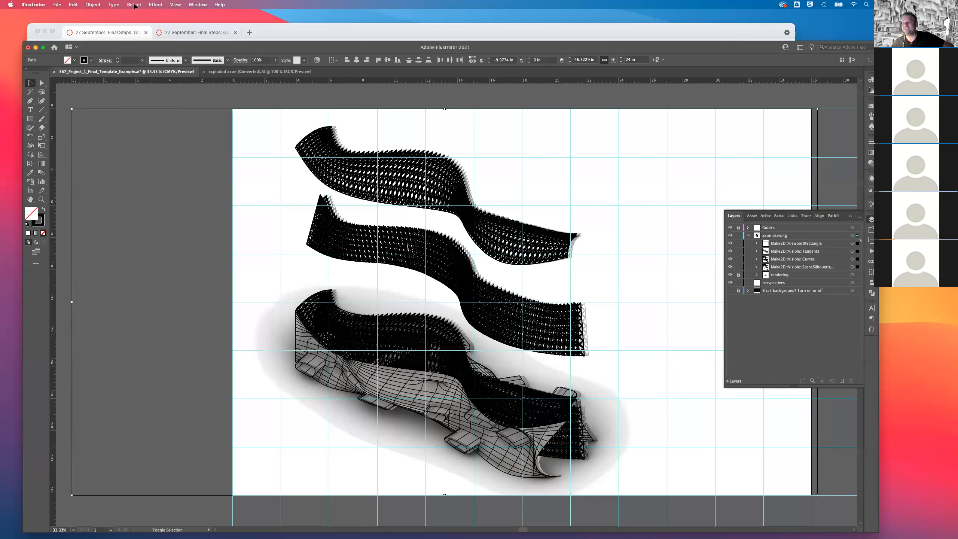
pyautogui.hotkey('shift', 'Left')
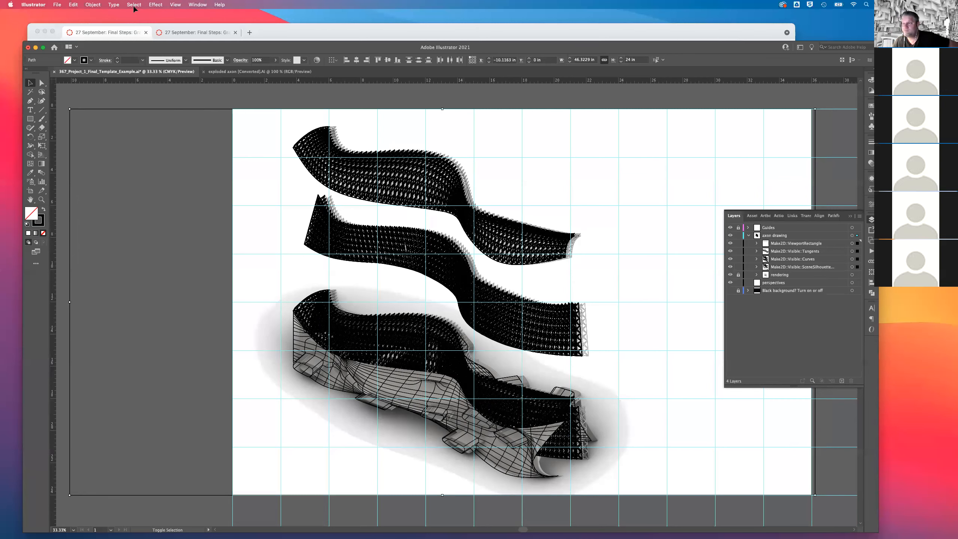
pyautogui.hotkey('shift', 'Left')
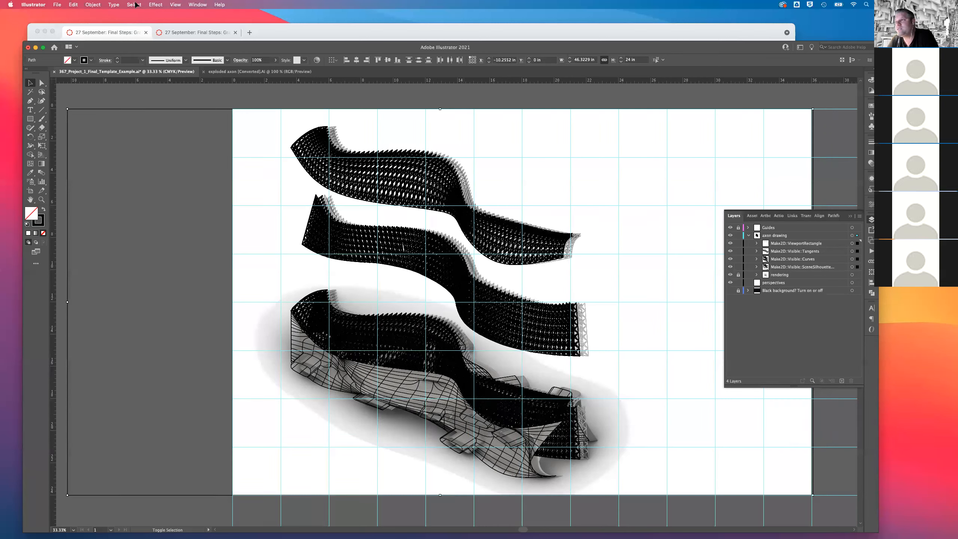
pyautogui.hotkey('shift', 'Left')
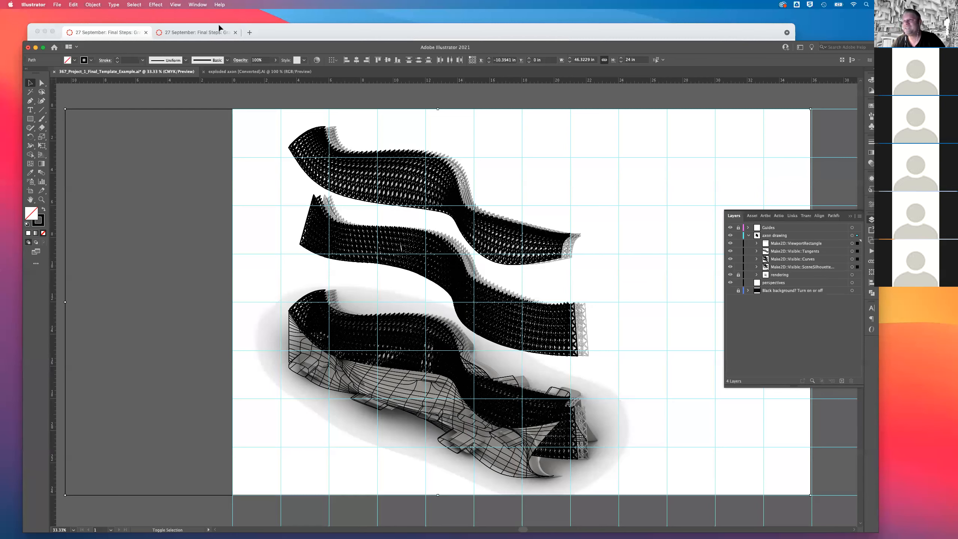
pyautogui.hotkey('shift', 'Left')
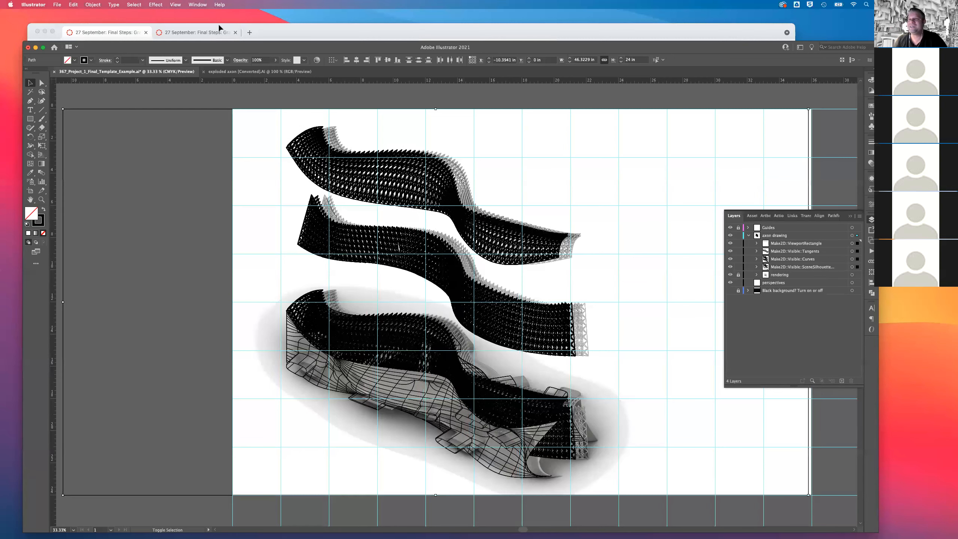
# Reselect the entire line drawing, nudge it right over the rendering to an X position of -9.3941 in, and deselect it.
pyautogui.press('shift+super+a')
pyautogui.click(134, 4)
pyautogui.moveTo(155, 4)
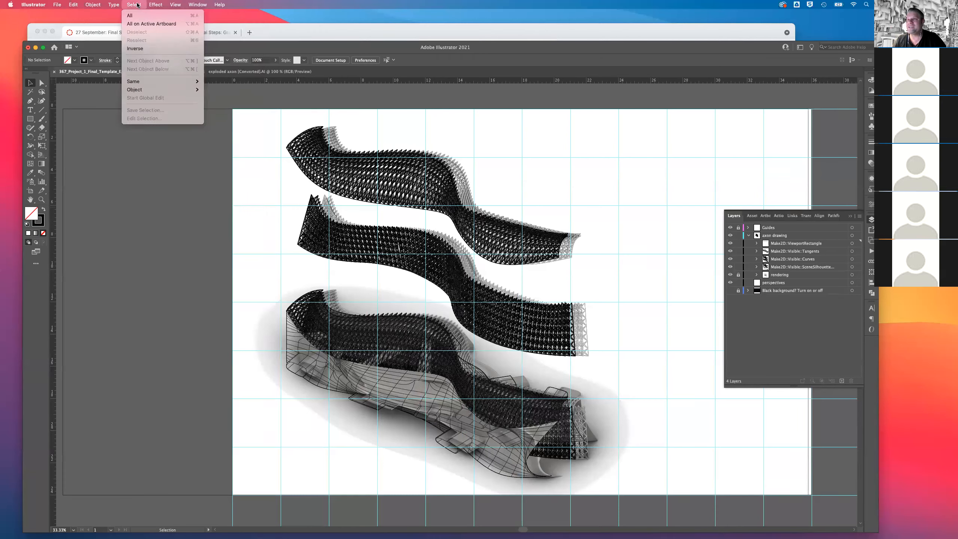
pyautogui.click(136, 15)
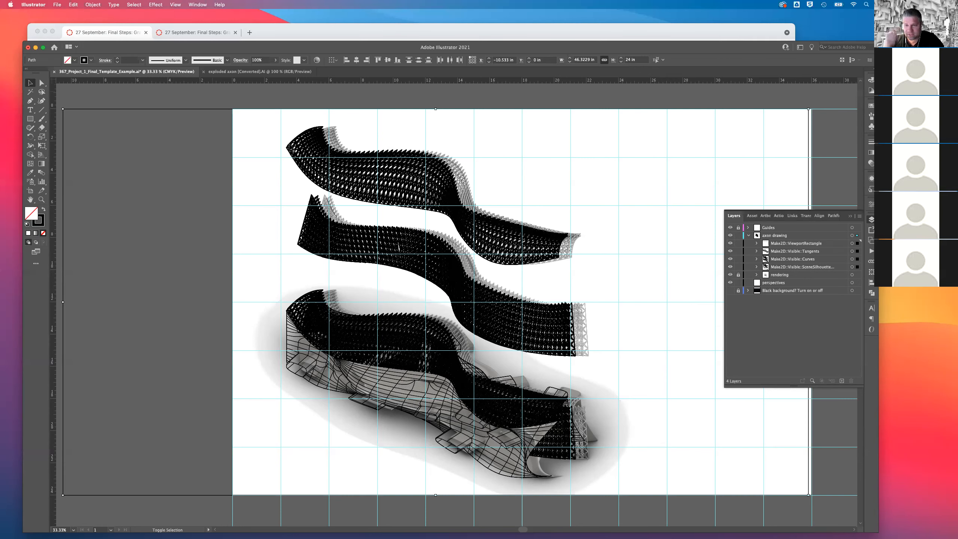
pyautogui.hotkey('shift', 'Right')
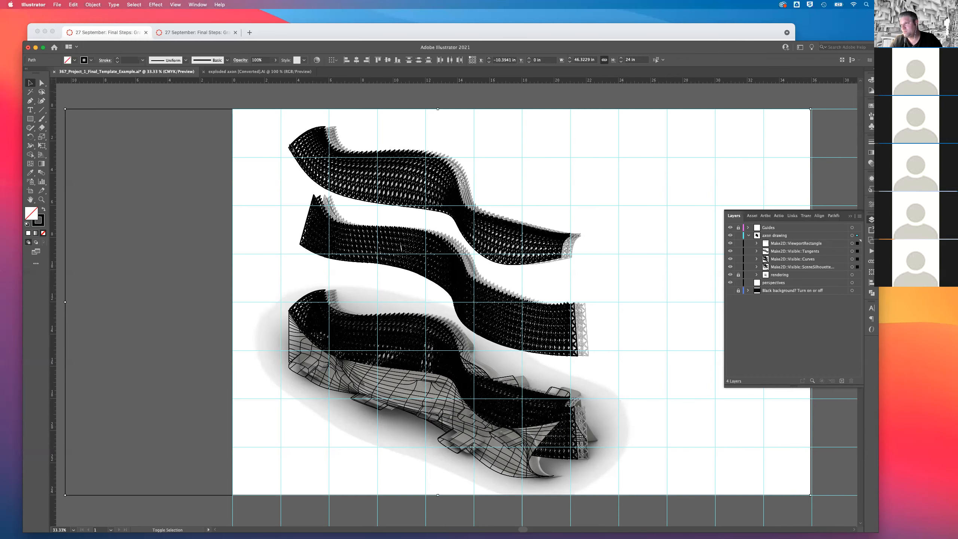
pyautogui.hotkey('shift', 'Right')
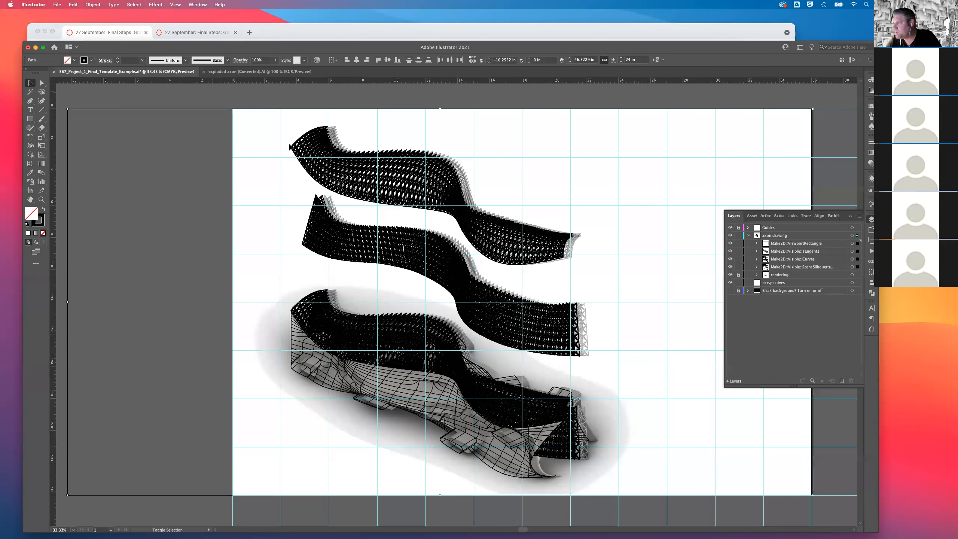
pyautogui.hotkey('shift', 'Right')
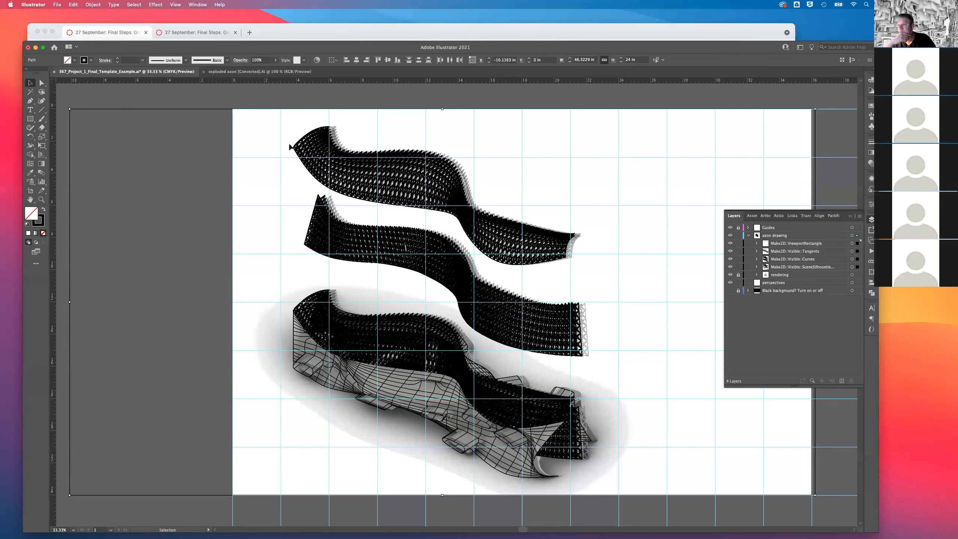
pyautogui.hotkey('shift', 'Right')
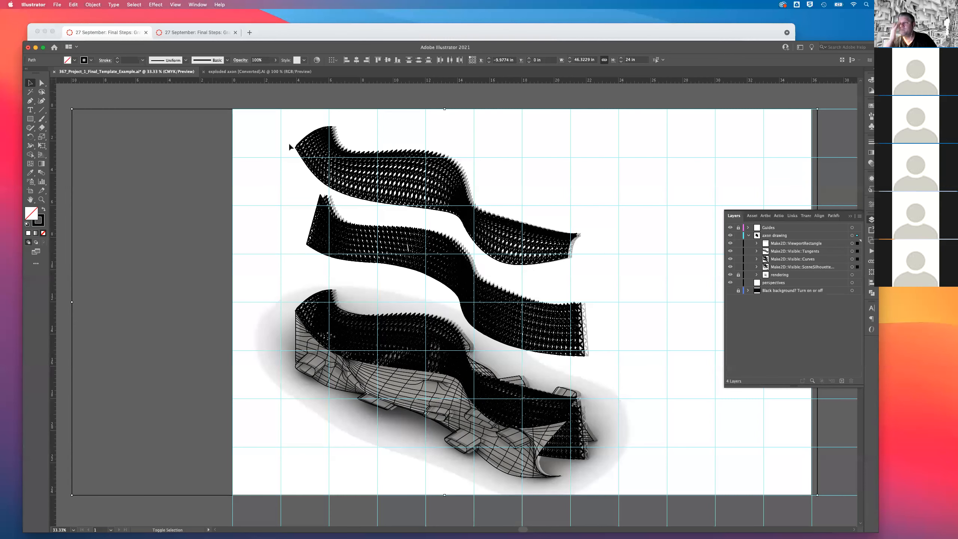
pyautogui.hotkey('shift', 'Right')
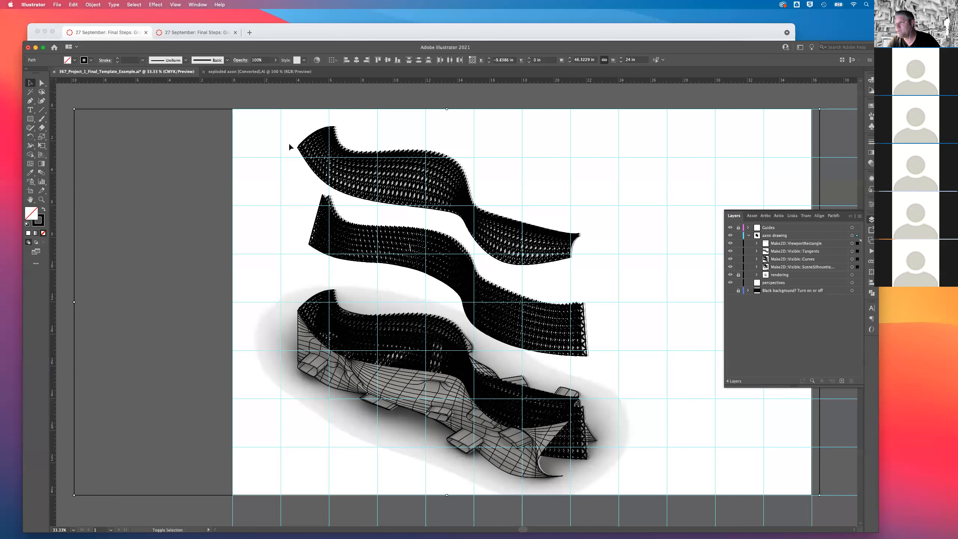
pyautogui.hotkey('shift', 'Right')
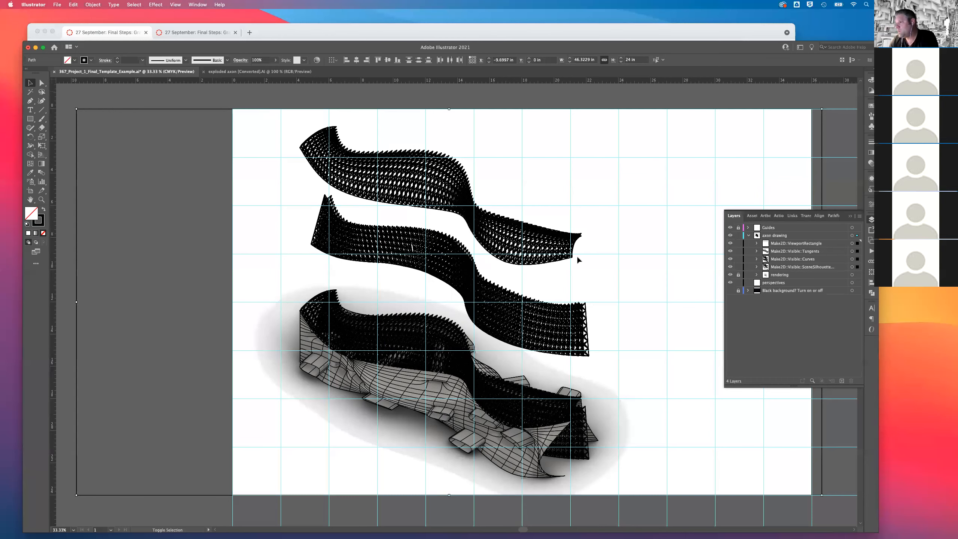
pyautogui.hotkey('shift', 'Right')
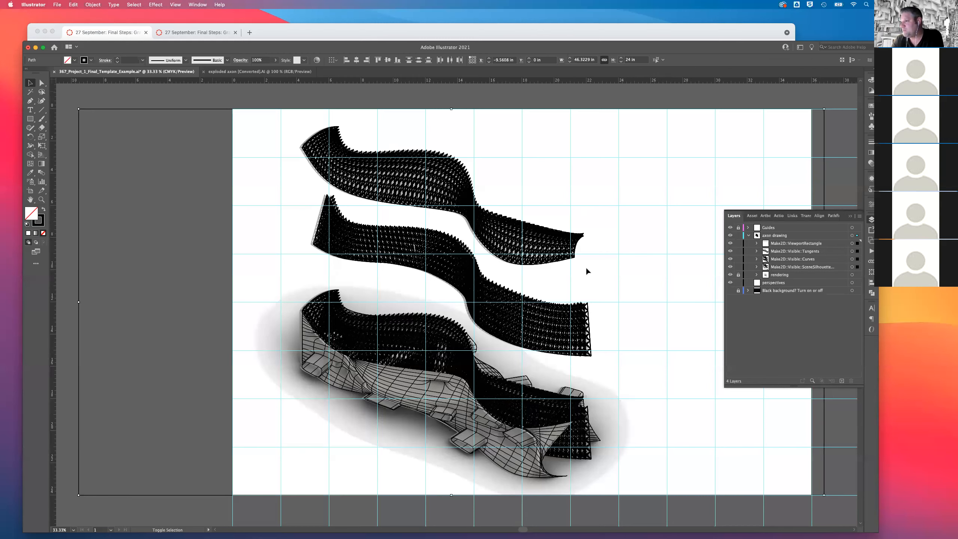
pyautogui.hotkey('shift', 'Right')
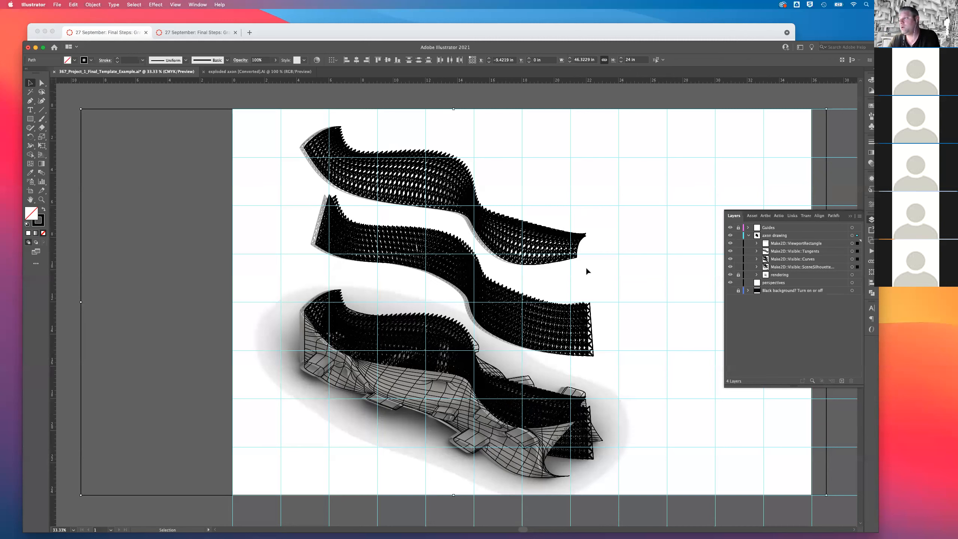
pyautogui.press('Right')
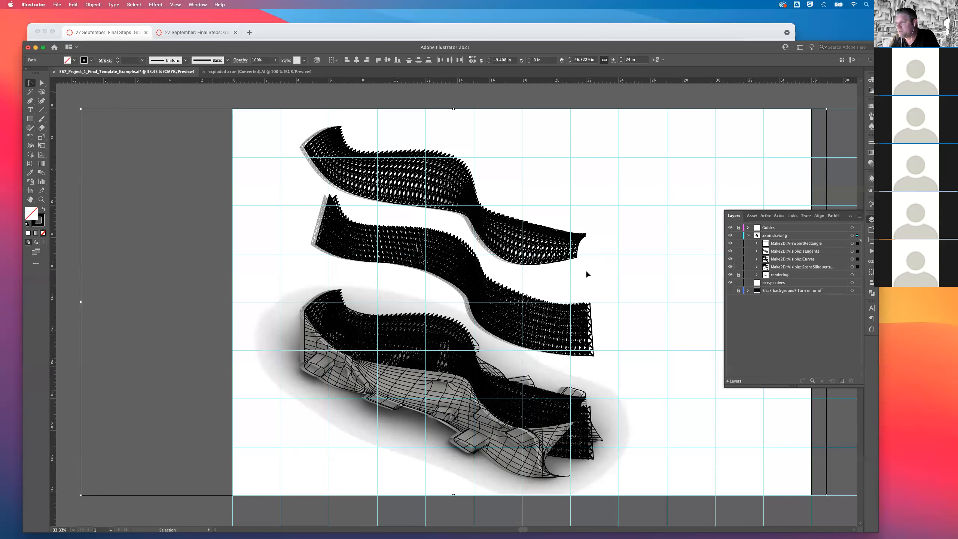
pyautogui.press('Right')
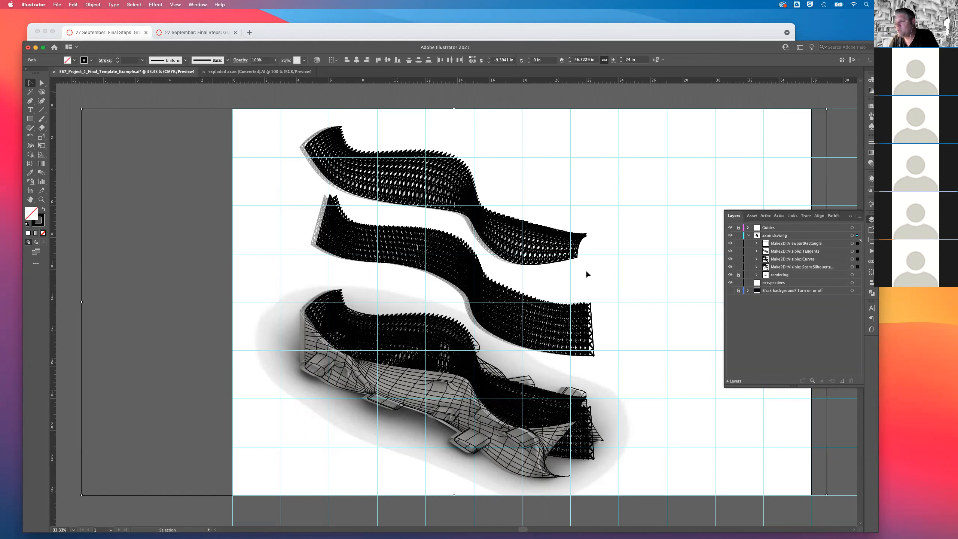
pyautogui.click(586, 271)
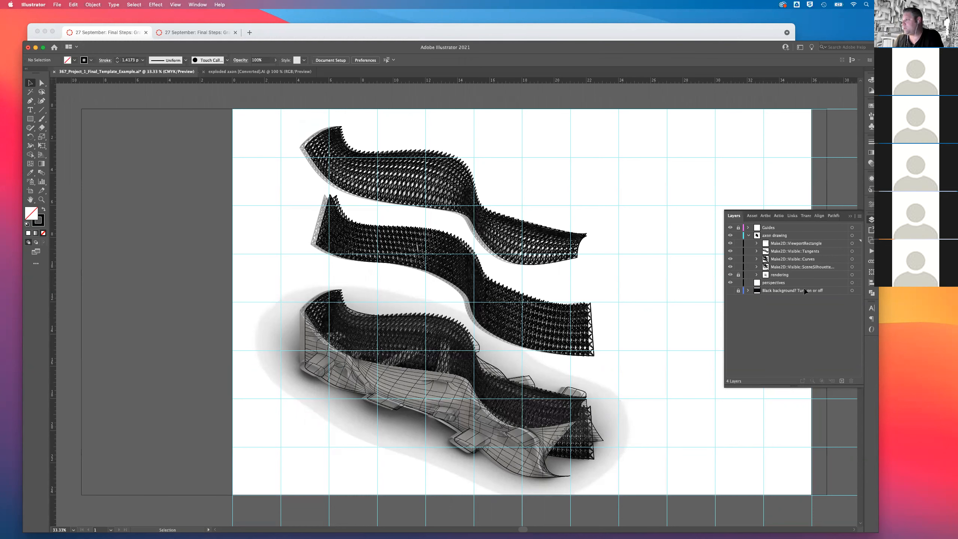
pyautogui.press('super+0')
pyautogui.press('super+minus')
pyautogui.press('super+minus')
pyautogui.press('super+minus')
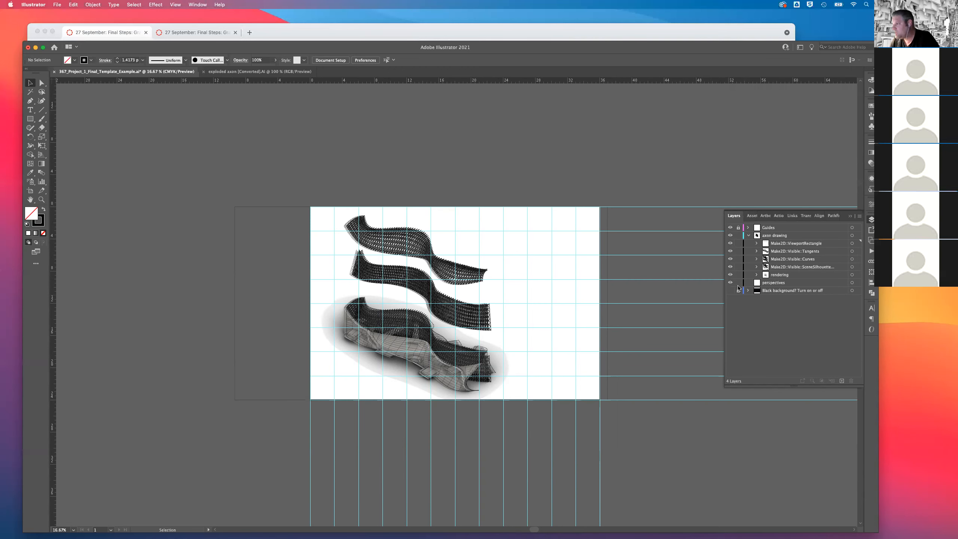
# Select the placed image on the rendering sublayer and nudge it right to an X position of -9.1302 in.
pyautogui.click(774, 278)
pyautogui.click(852, 275)
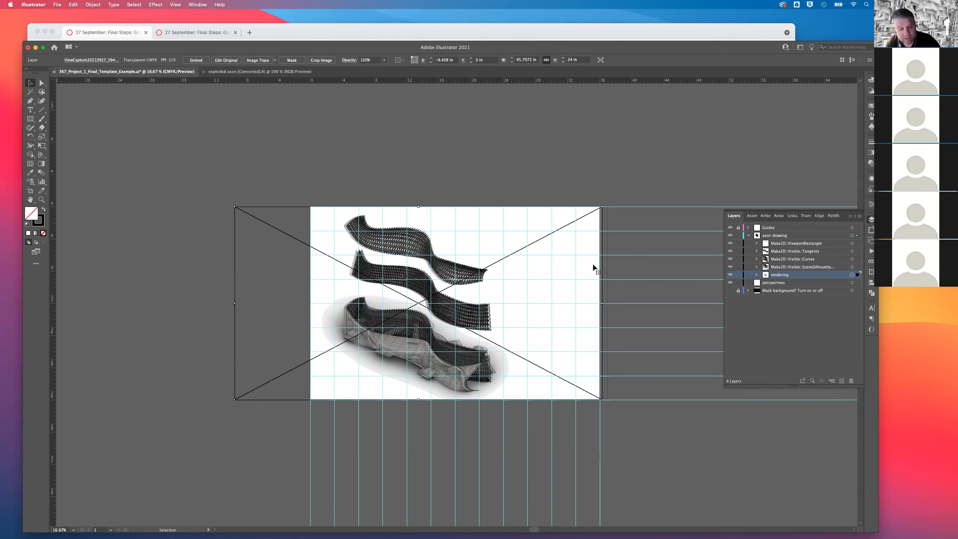
pyautogui.hotkey('shift', 'Right')
pyautogui.hotkey('shift', 'Right')
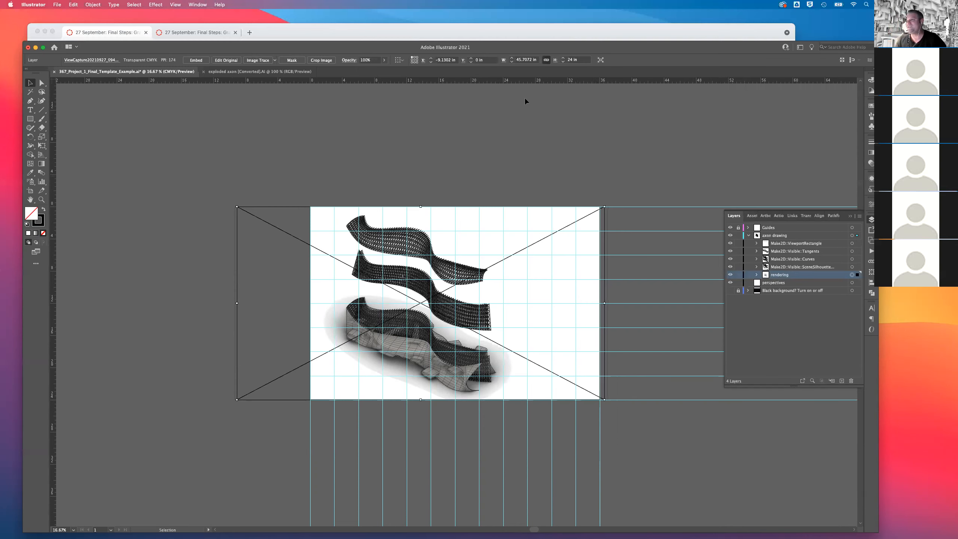
# Lower the rendering image's opacity to 58% and deselect it.
pyautogui.click(384, 59)
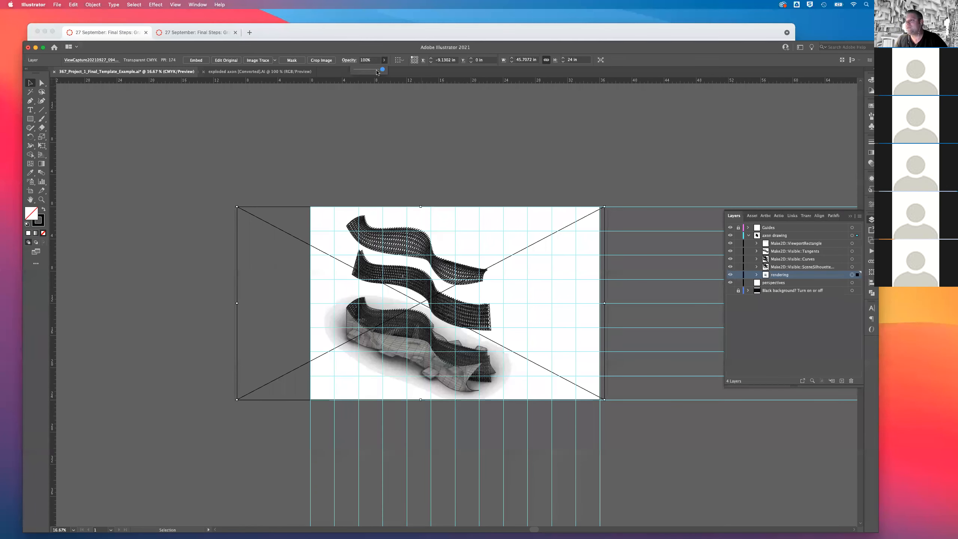
pyautogui.moveTo(384, 70); pyautogui.dragTo(371, 71)
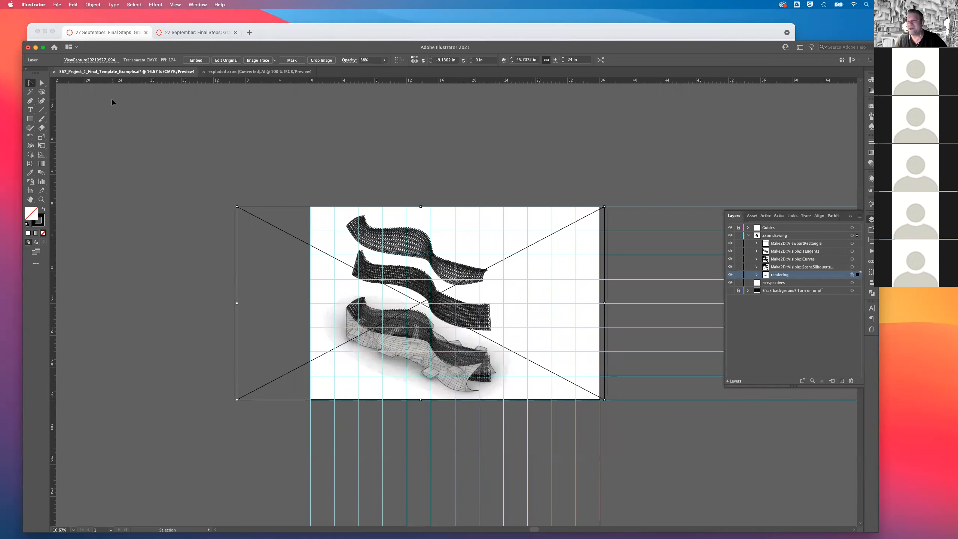
pyautogui.click(253, 144)
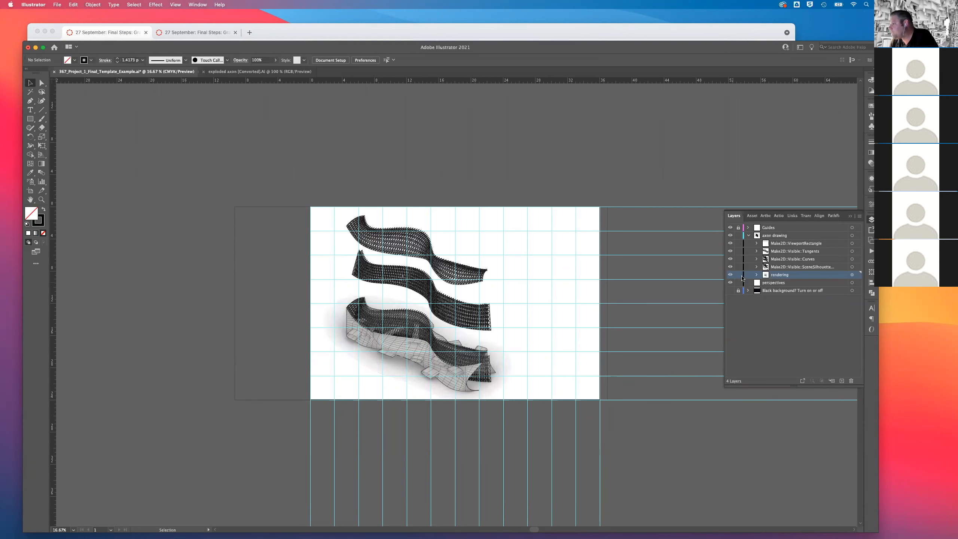
# Lock the axon drawing layer, hide its Make2D::ViewportRectangle sublayer, and collapse the layer.
pyautogui.click(739, 236)
pyautogui.click(748, 236)
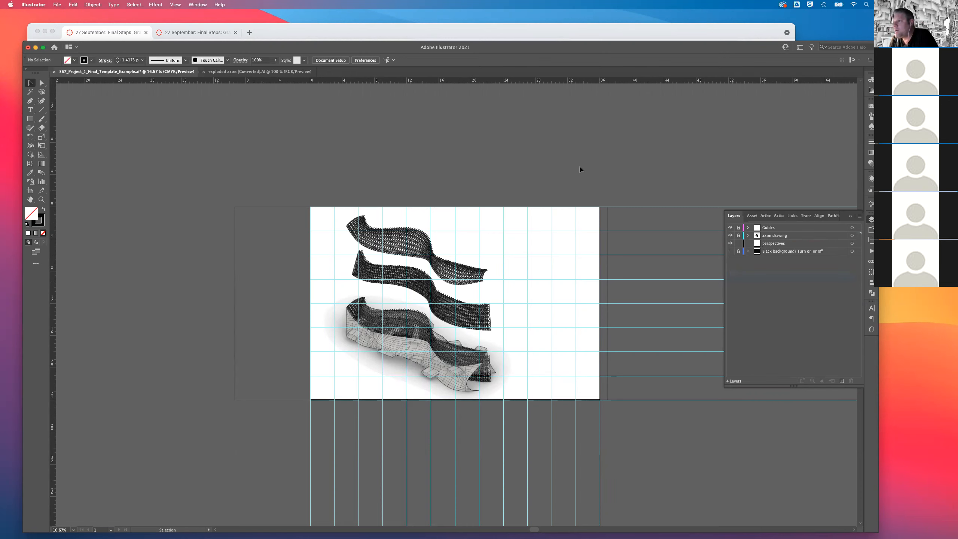
pyautogui.click(748, 235)
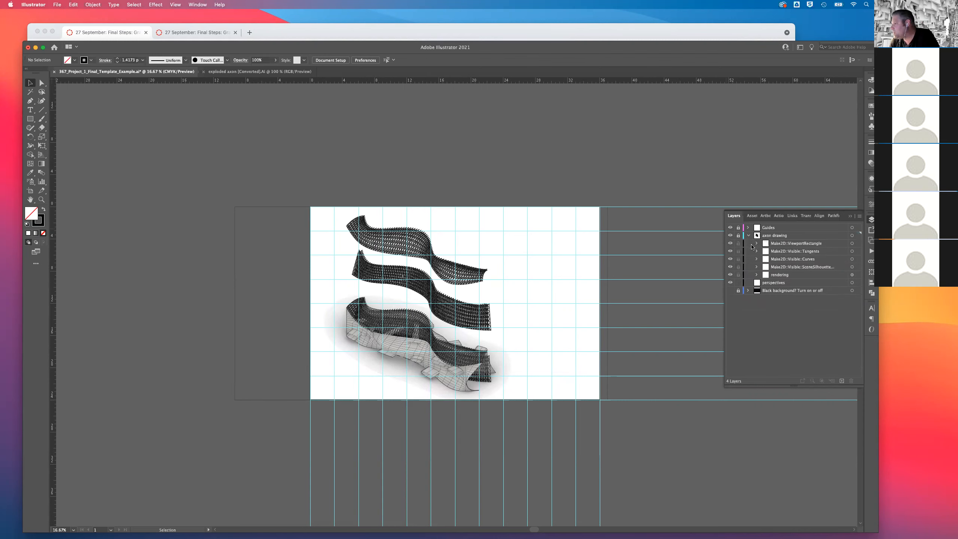
pyautogui.click(729, 243)
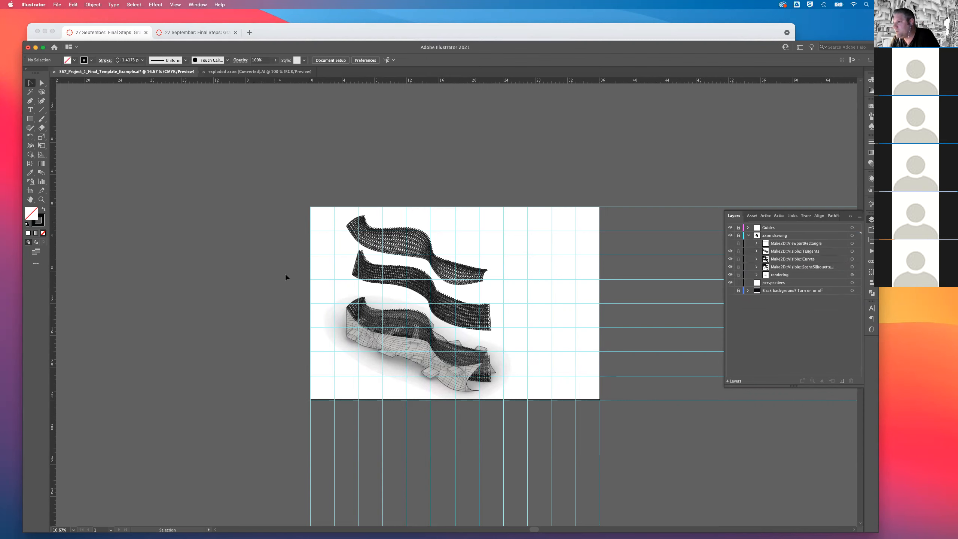
pyautogui.click(748, 236)
# Make the perspectives layer active, start placing a file from the 367 Perspectives folder, and preview ViewCapture20210915_084752.psd.
pyautogui.click(773, 243)
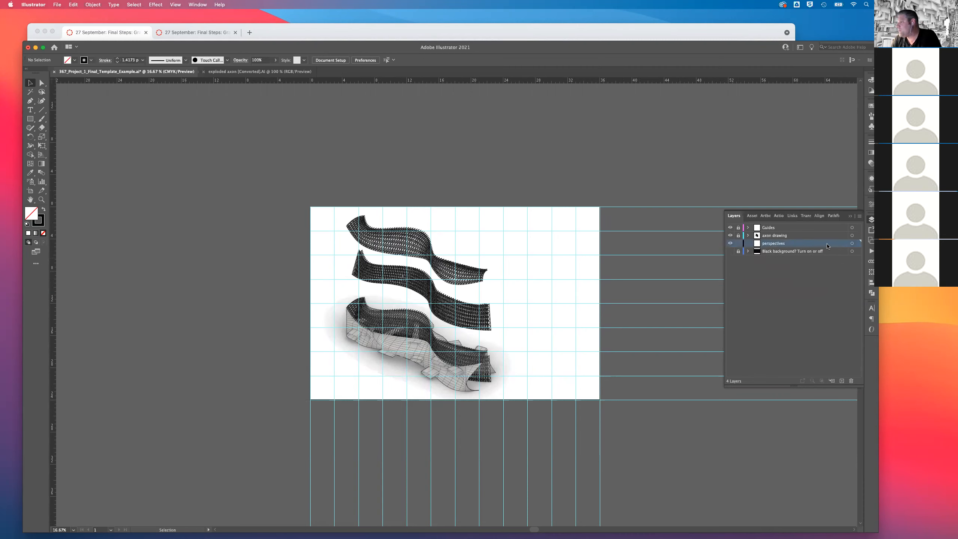
pyautogui.click(241, 112)
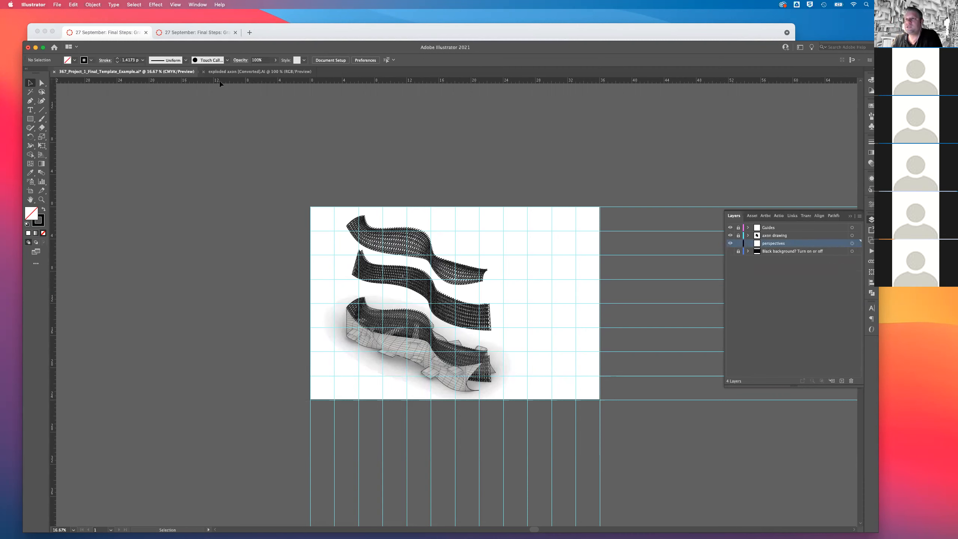
pyautogui.click(54, 5)
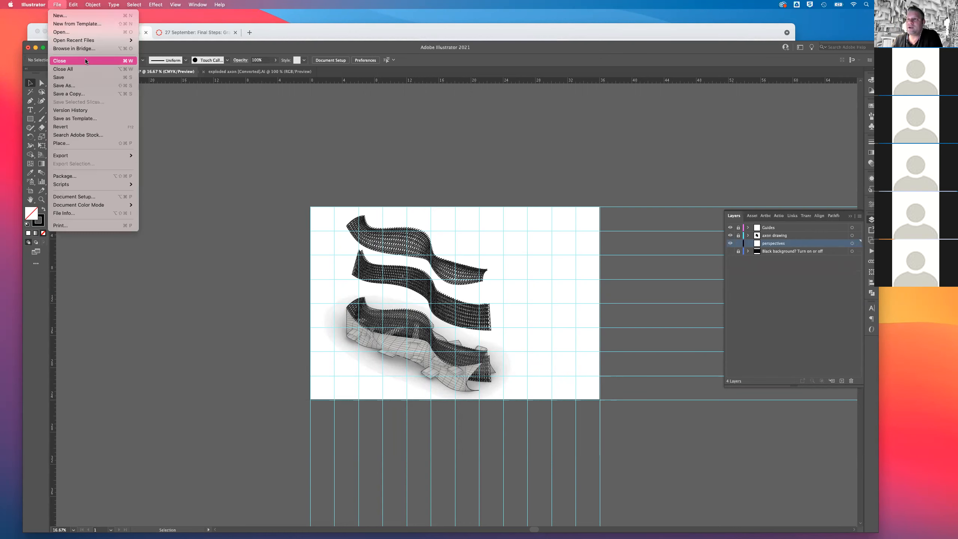
pyautogui.click(86, 143)
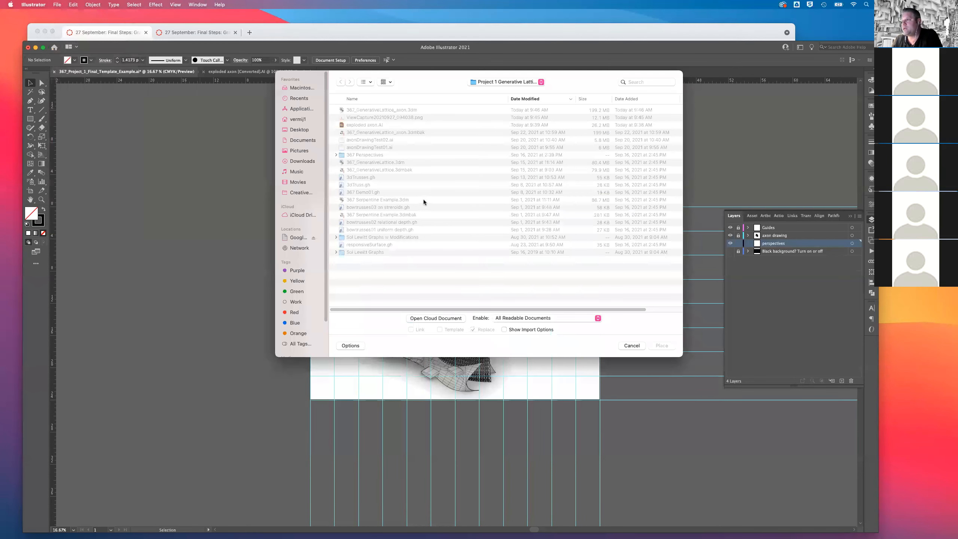
pyautogui.doubleClick(360, 155)
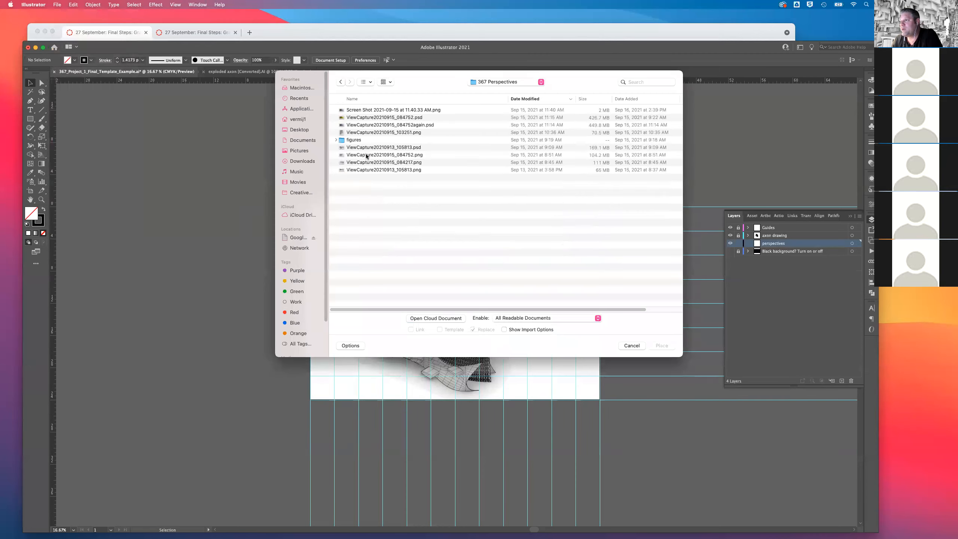
pyautogui.click(404, 118)
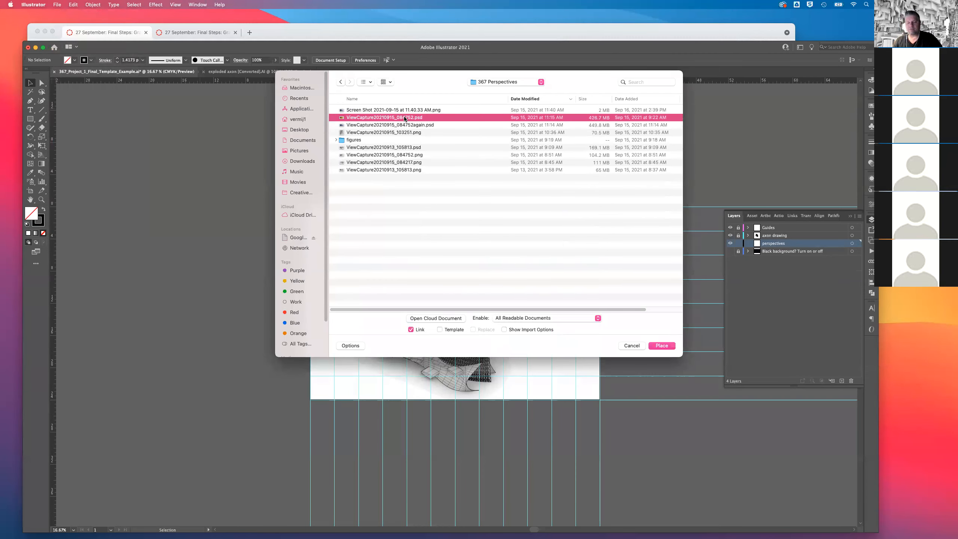
pyautogui.press('space')
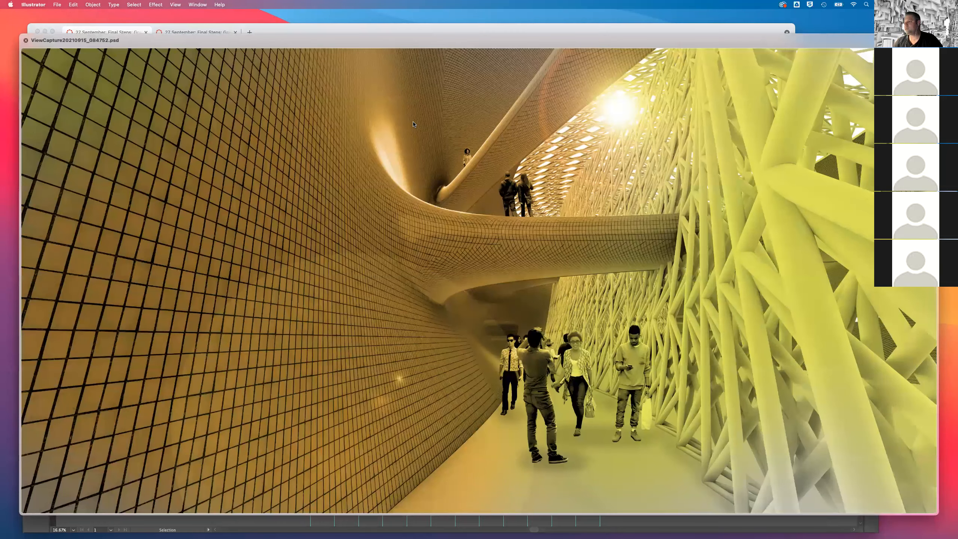
pyautogui.press('space')
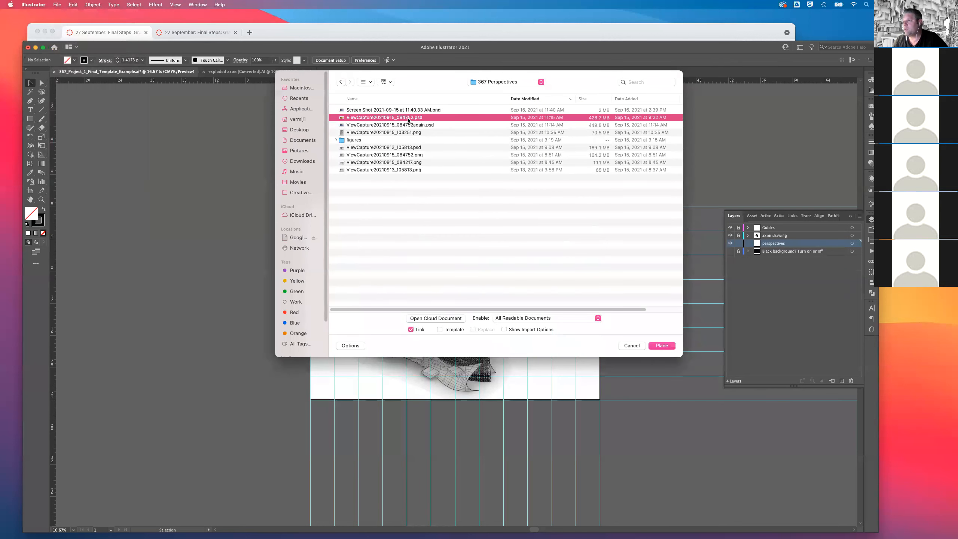
# Preview ViewCapture20210915_084752again.psd and place it as a linked image near the artboard's upper-right area.
pyautogui.click(408, 125)
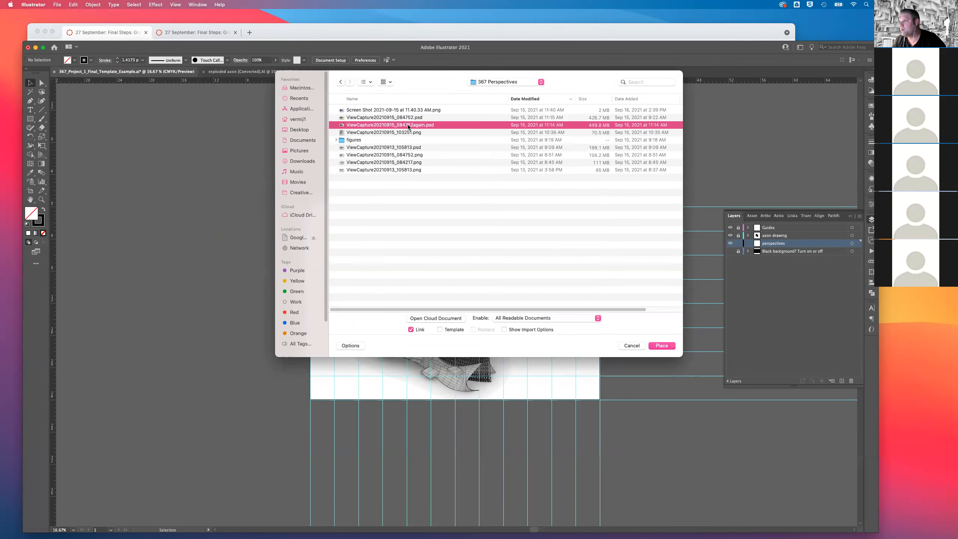
pyautogui.press('space')
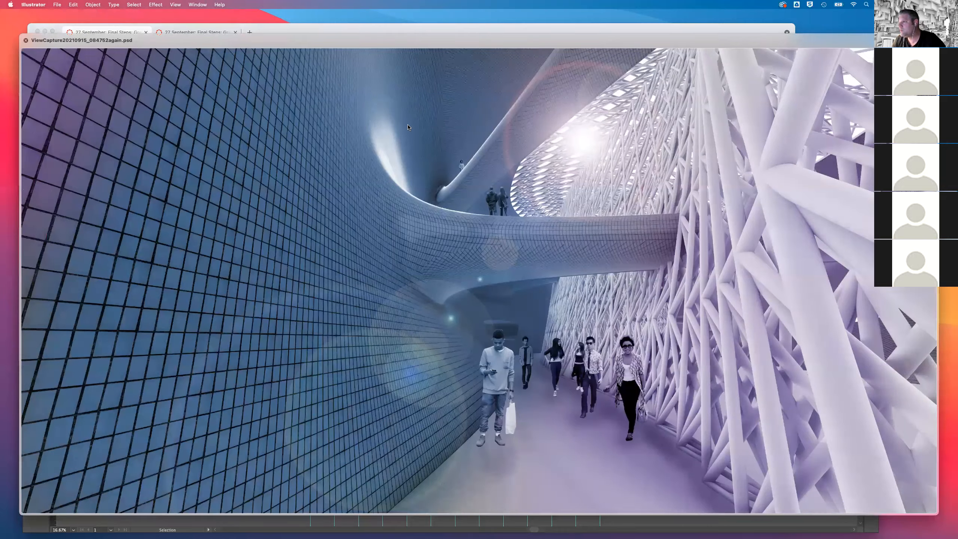
pyautogui.press('space')
pyautogui.press('Escape')
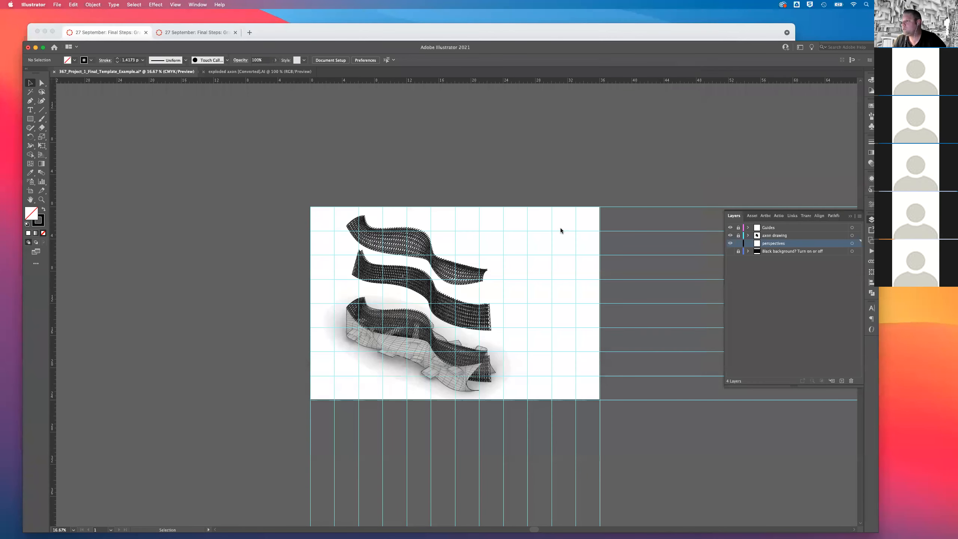
pyautogui.click(526, 191)
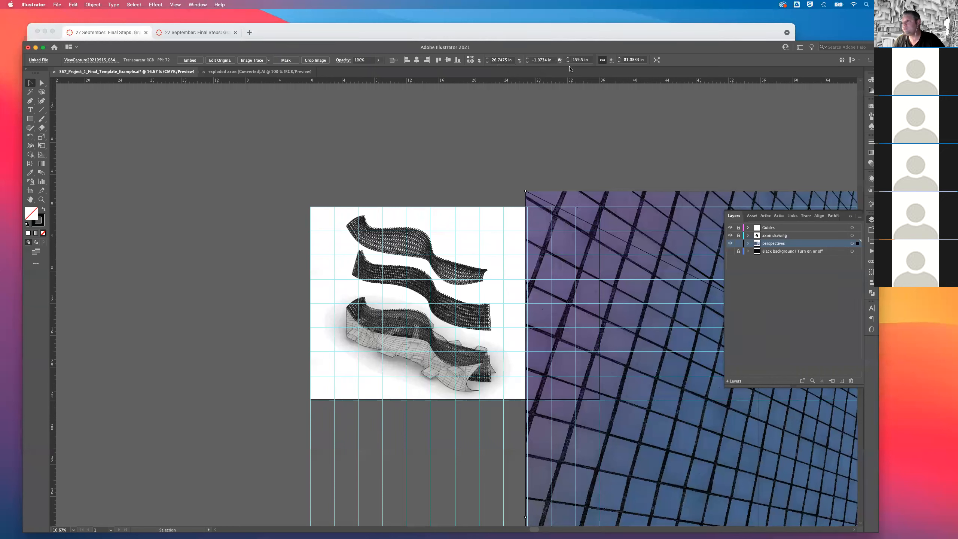
# Scale the placed perspective proportionally to 12 in wide, move it into the artboard's upper-right corner at X 24 in, Y 0 in, and deselect it.
pyautogui.click(502, 60)
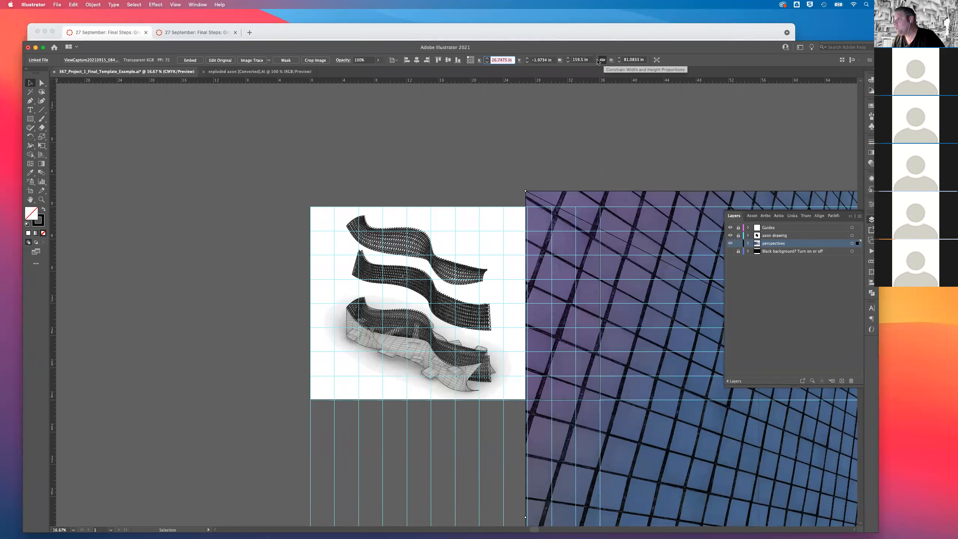
pyautogui.click(580, 59)
pyautogui.write('12')
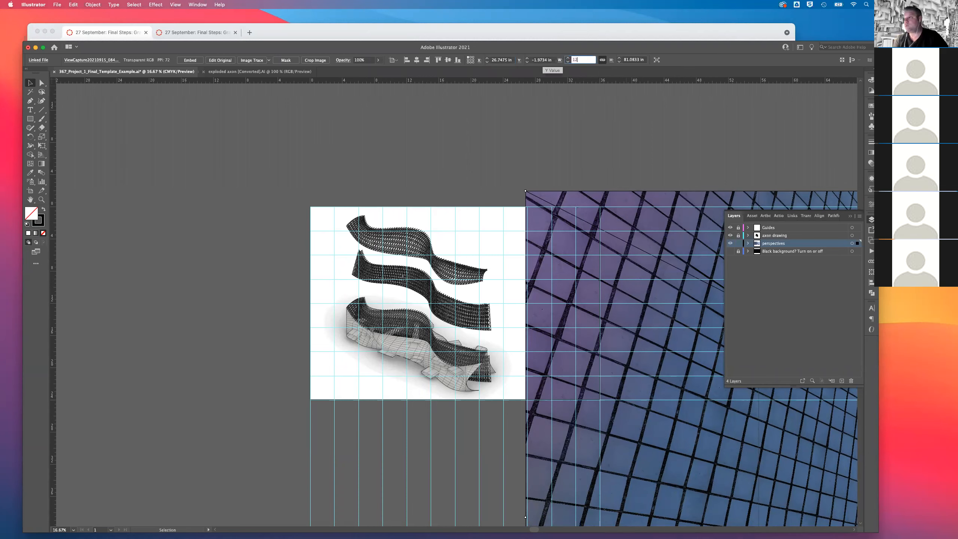
pyautogui.press('Return')
pyautogui.moveTo(616, 195); pyautogui.dragTo(587, 226)
pyautogui.click(606, 177)
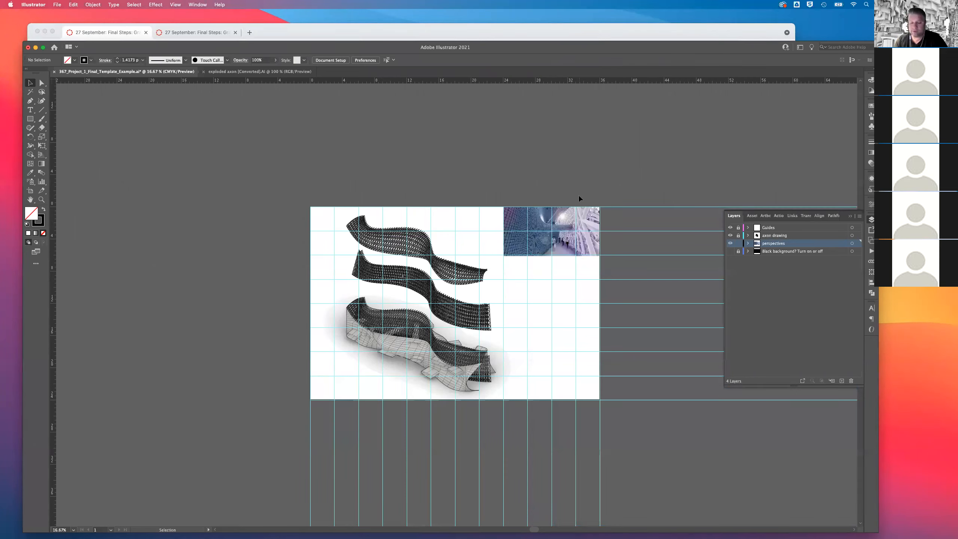
# Select the placed perspective to examine its fit to the guides, size and resolution, and deselect it.
pyautogui.press('super+equal')
pyautogui.press('super+equal')
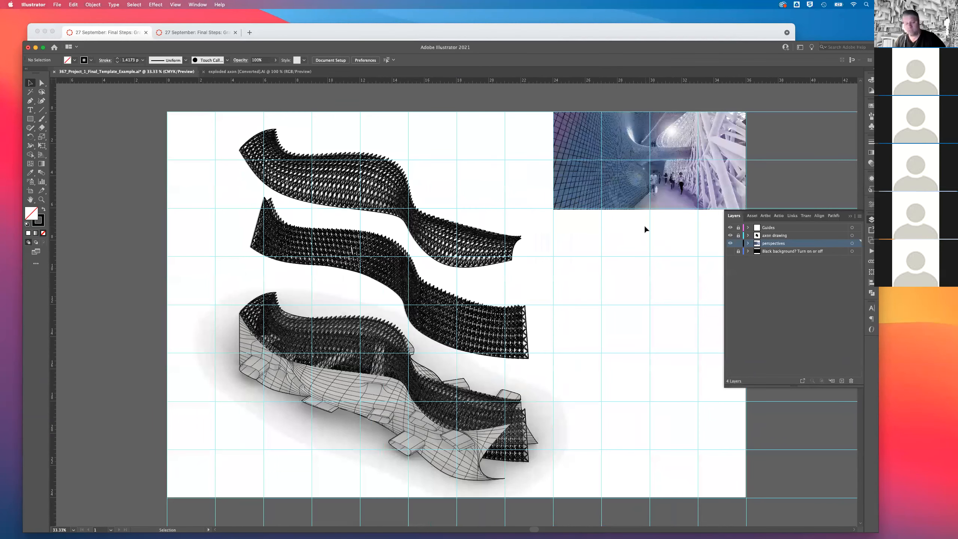
pyautogui.moveTo(643, 226); pyautogui.dragTo(517, 242)
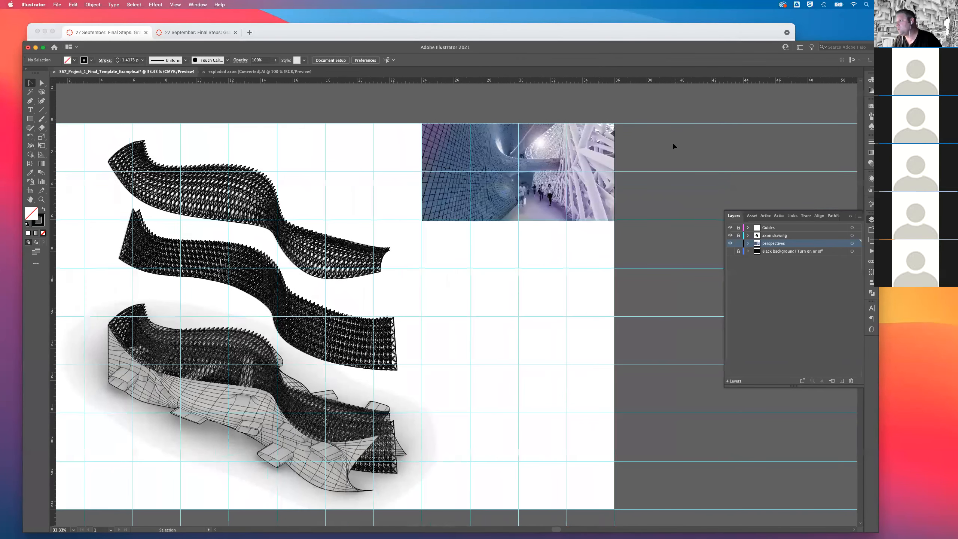
pyautogui.click(549, 166)
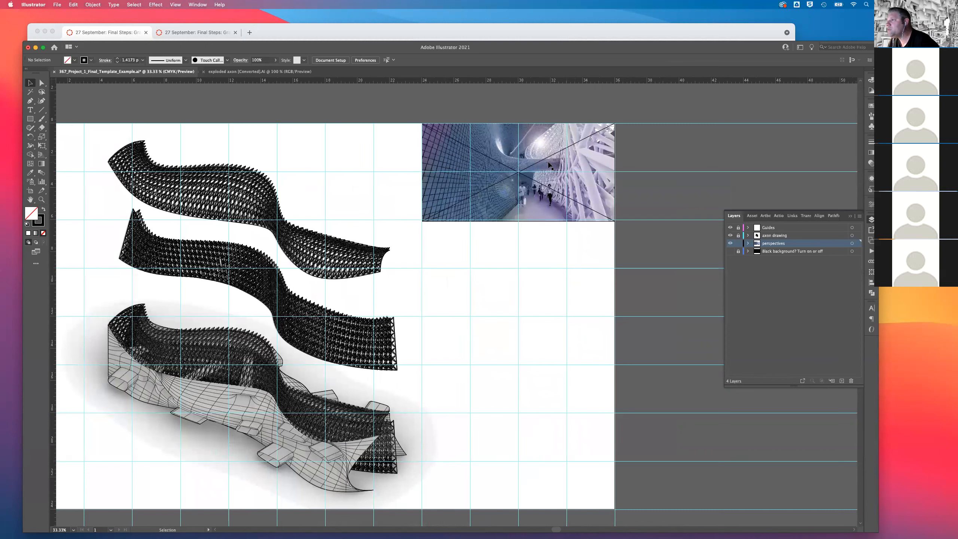
pyautogui.click(597, 158)
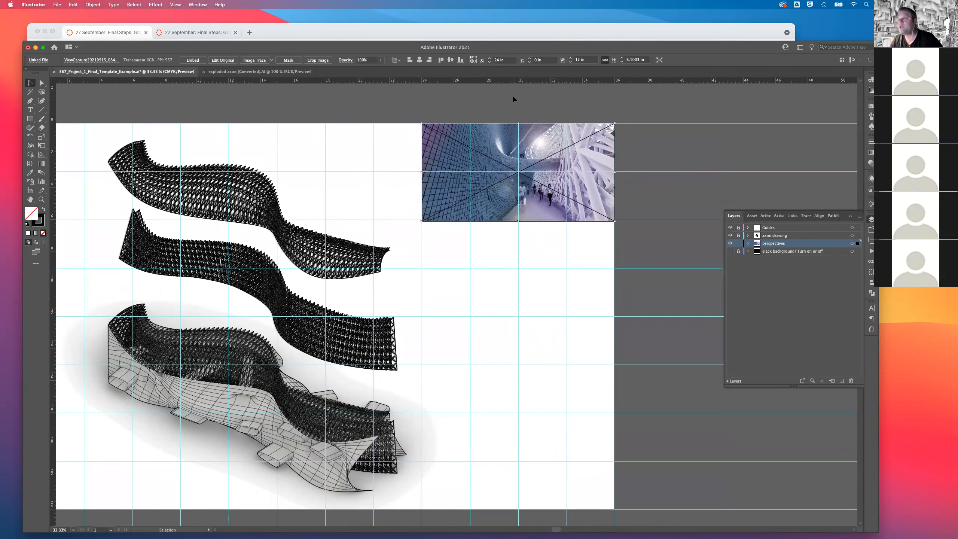
pyautogui.click(413, 101)
# Start placing another file and preview ViewCapture20210913_105813.psd, ViewCapture20210915_084752.png and ViewCapture20210915_084217.png from the 367 Perspectives folder.
pyautogui.click(57, 5)
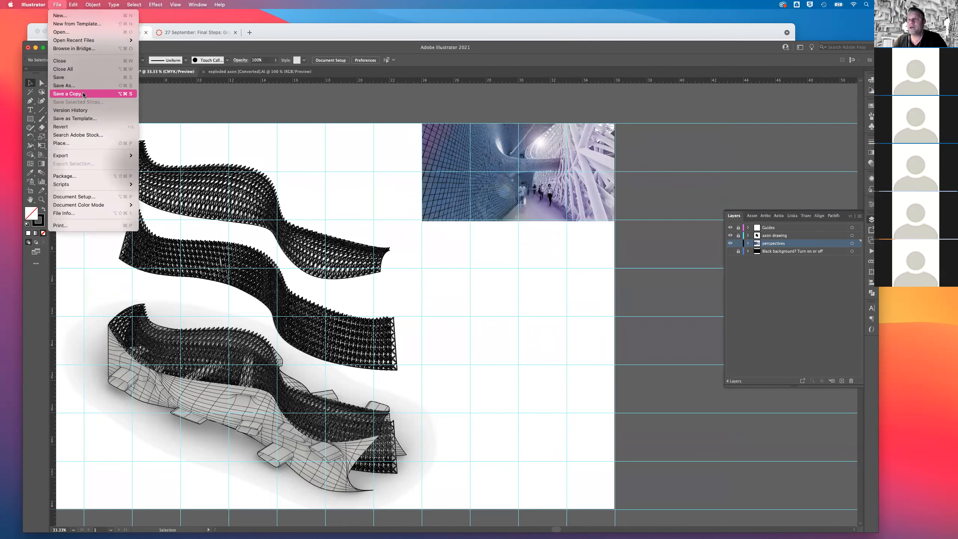
pyautogui.click(89, 142)
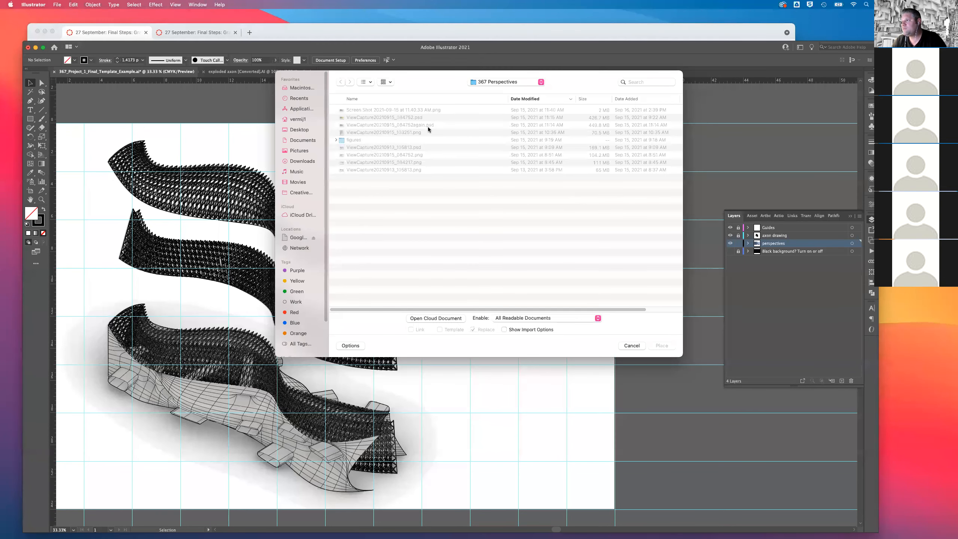
pyautogui.click(406, 147)
pyautogui.press('space')
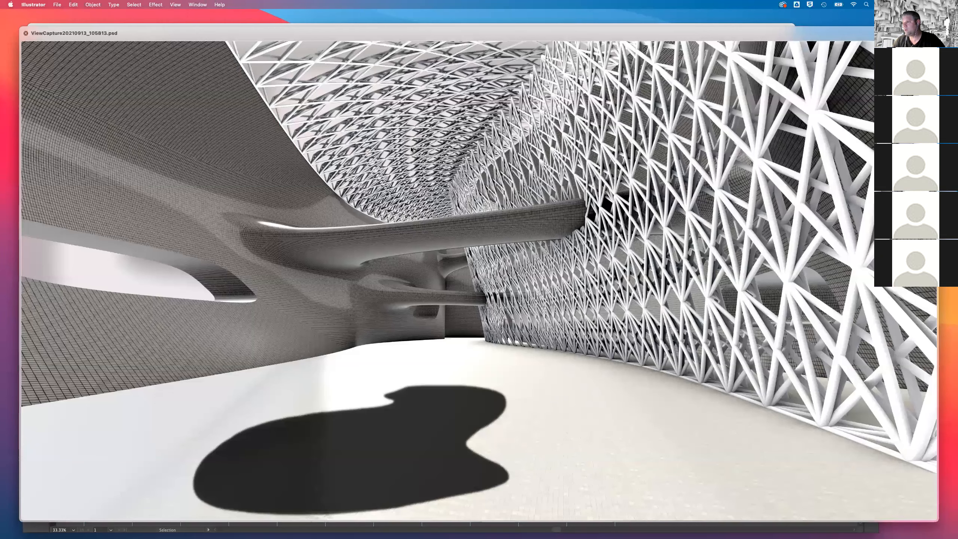
pyautogui.press('space')
pyautogui.click(413, 155)
pyautogui.press('space')
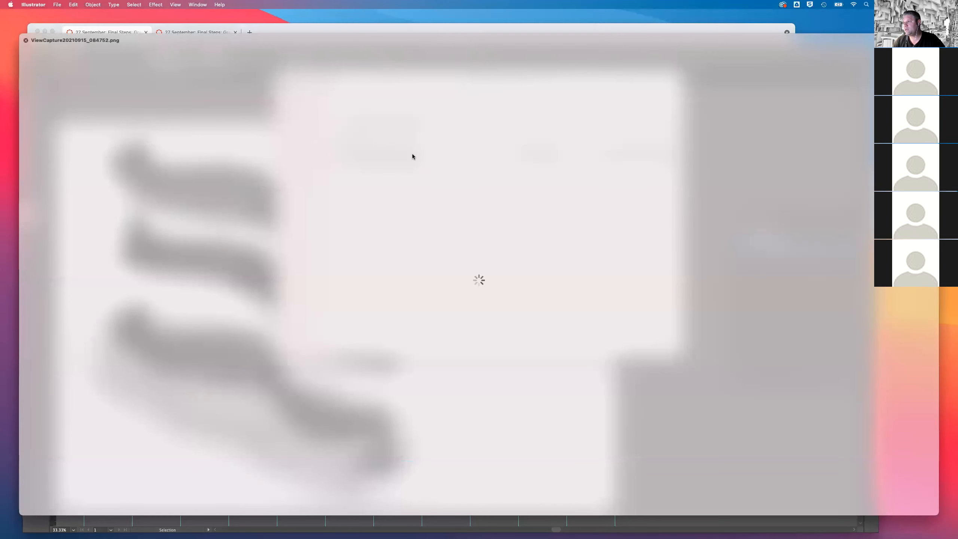
pyautogui.press('Down')
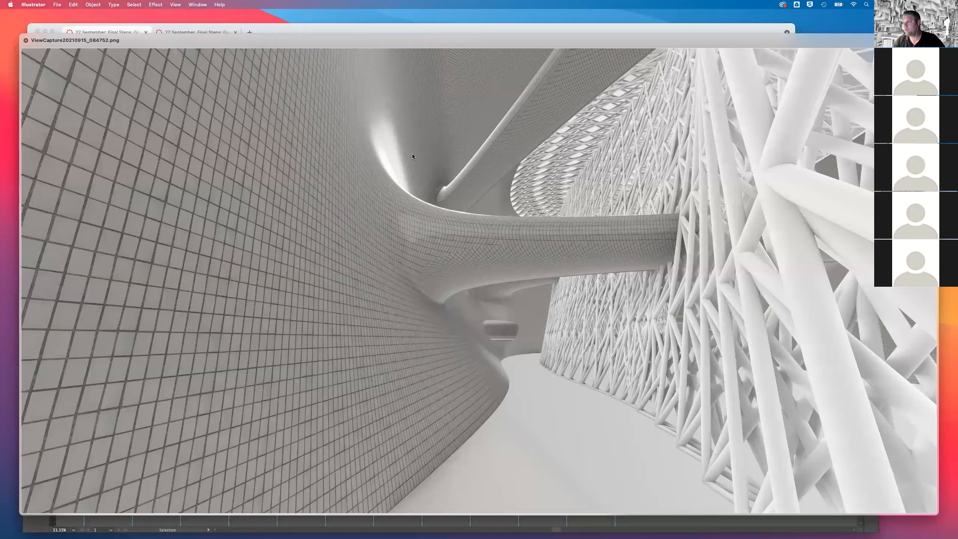
pyautogui.press('space')
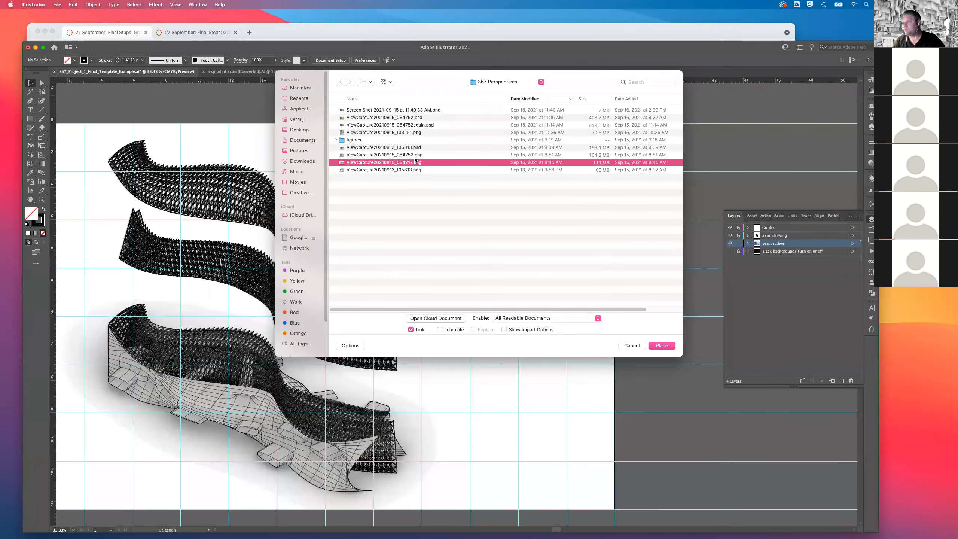
pyautogui.press('space')
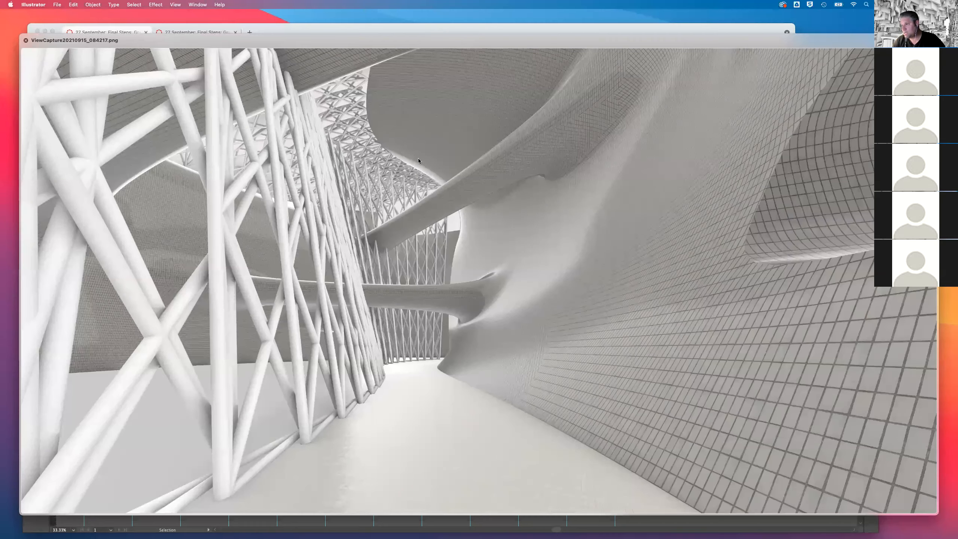
pyautogui.press('space')
# Preview ViewCapture20210913_105813.png and place it as a linked image near the artboard's top edge.
pyautogui.click(408, 170)
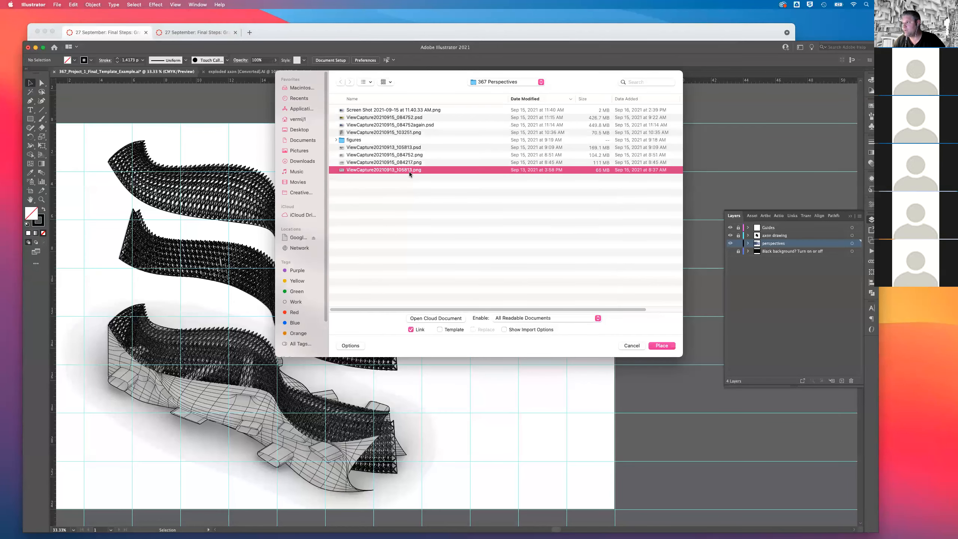
pyautogui.press('space')
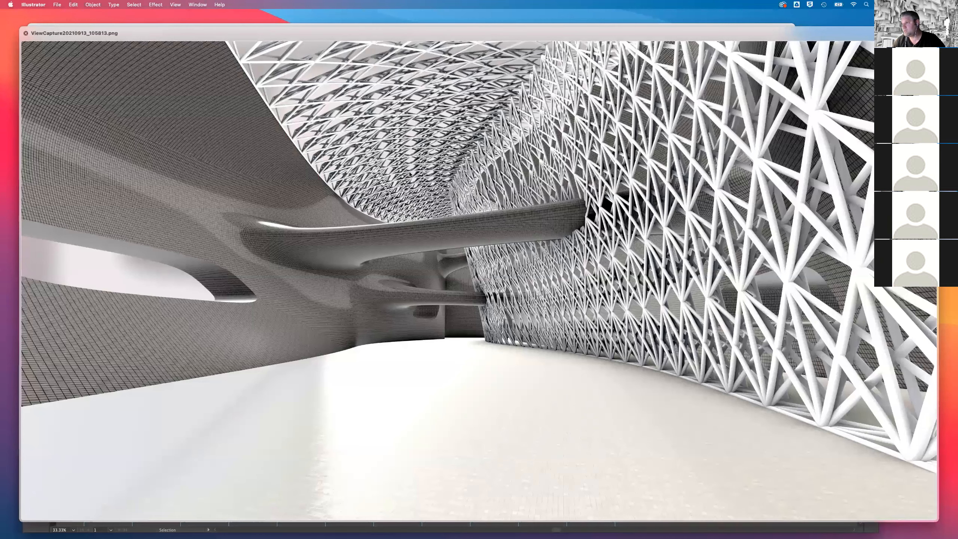
pyautogui.press('space')
pyautogui.press('Return')
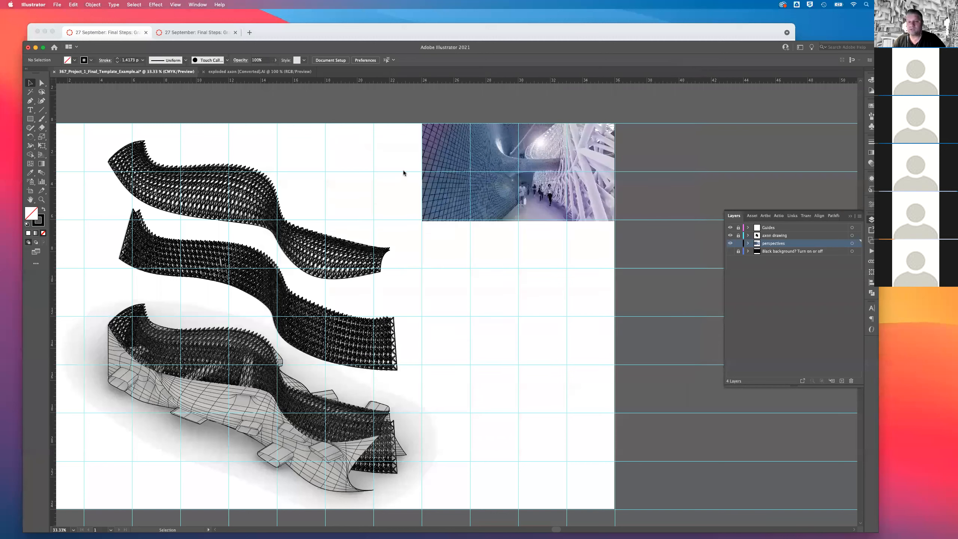
pyautogui.click(321, 100)
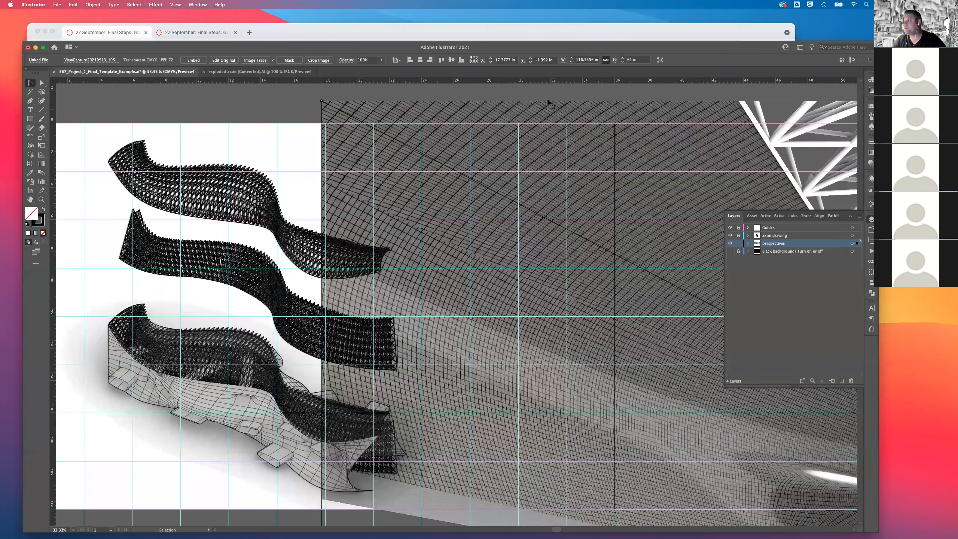
# Scale the second perspective proportionally to 12 in wide, move it directly below the first at X 24 in, Y about 6.03 in, and deselect it.
pyautogui.click(587, 60)
pyautogui.write('12')
pyautogui.press('Return')
pyautogui.press('\\')
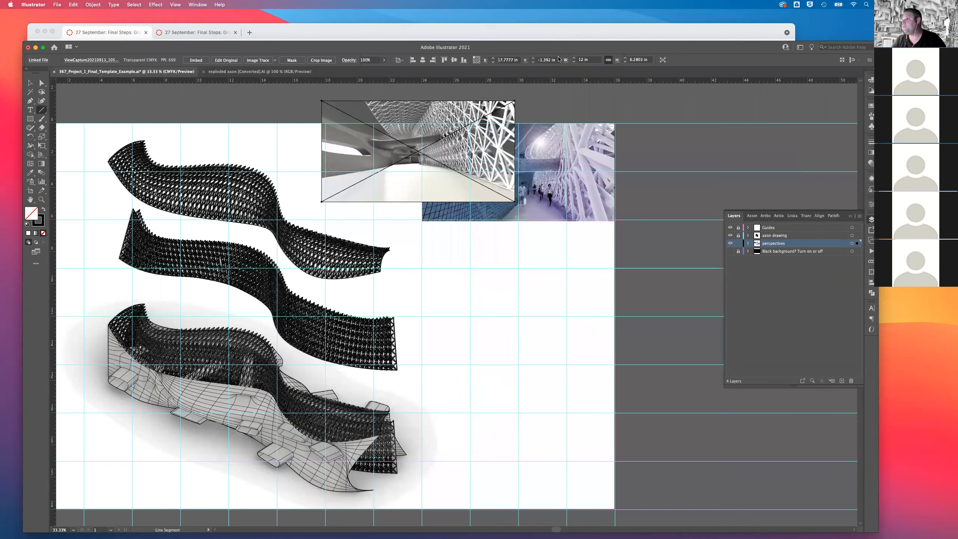
pyautogui.press('v')
pyautogui.moveTo(406, 109); pyautogui.dragTo(503, 221)
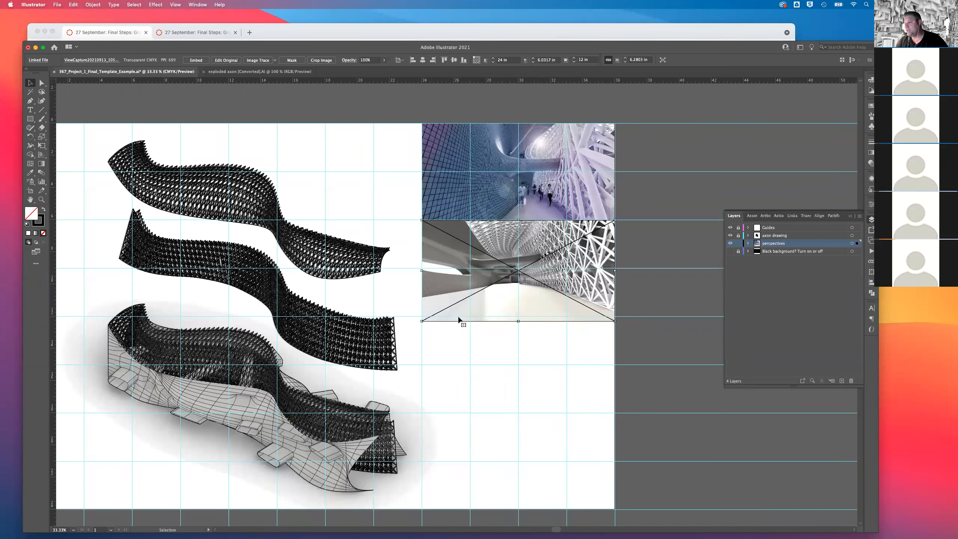
pyautogui.click(348, 85)
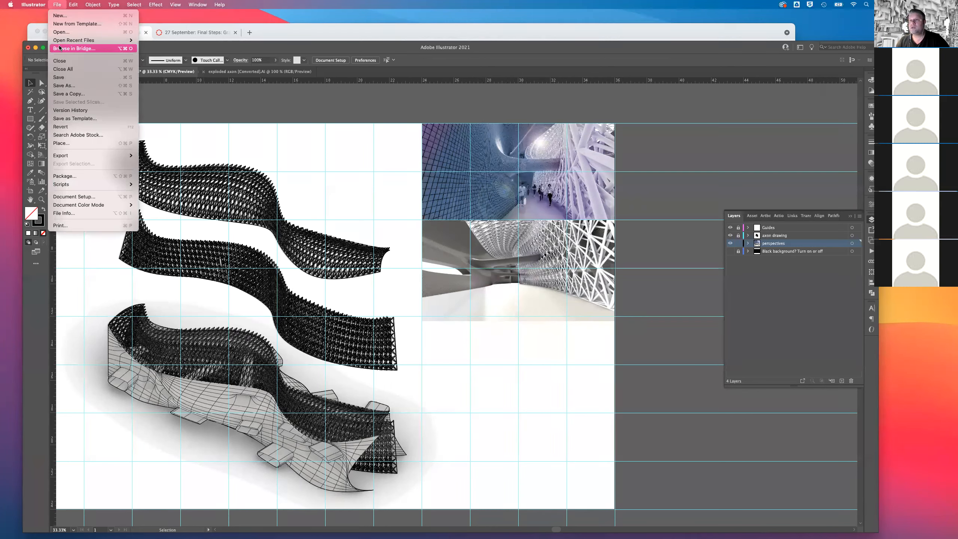
# Start placing a third image and preview the folder's files from the 11.40.33 AM screenshot through ViewCapture20210915_103251.png.
pyautogui.click(65, 144)
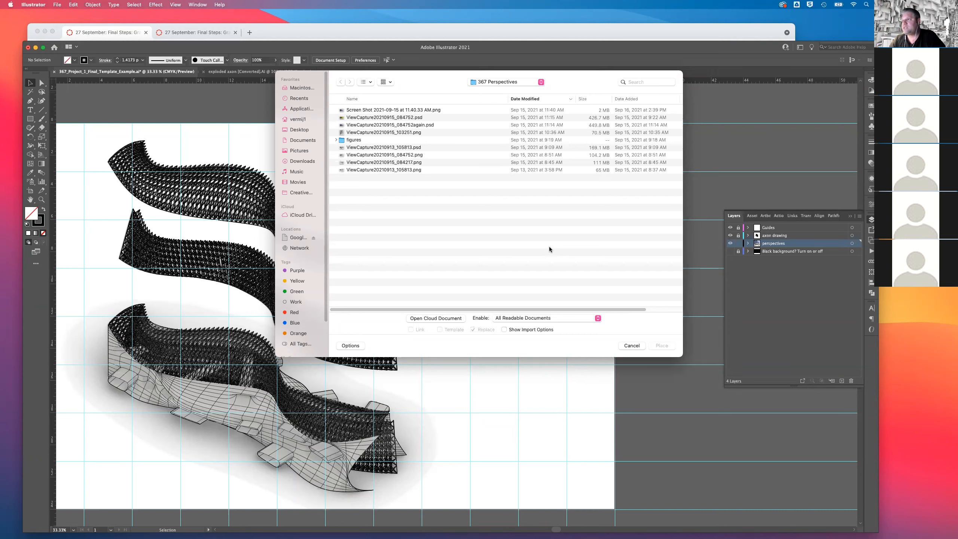
pyautogui.click(412, 110)
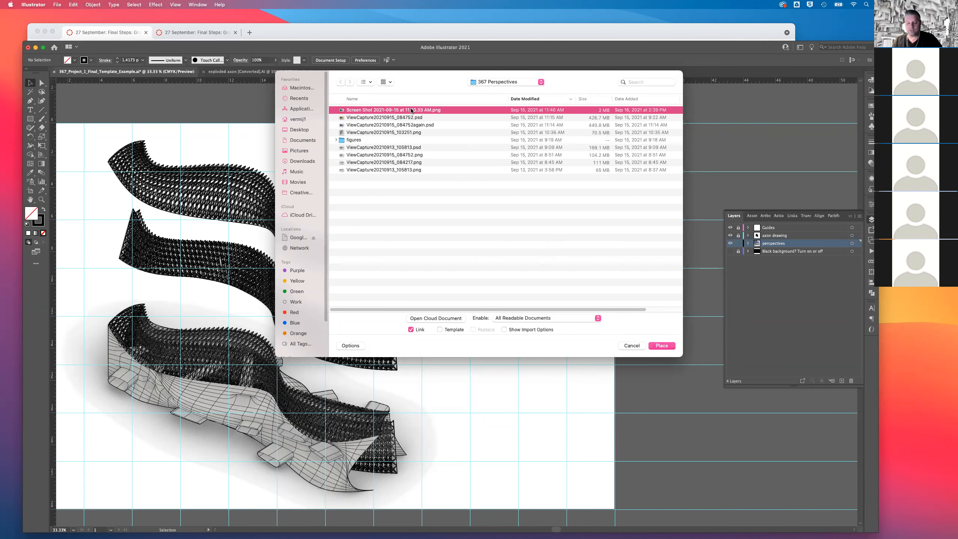
pyautogui.press('space')
pyautogui.press('Down')
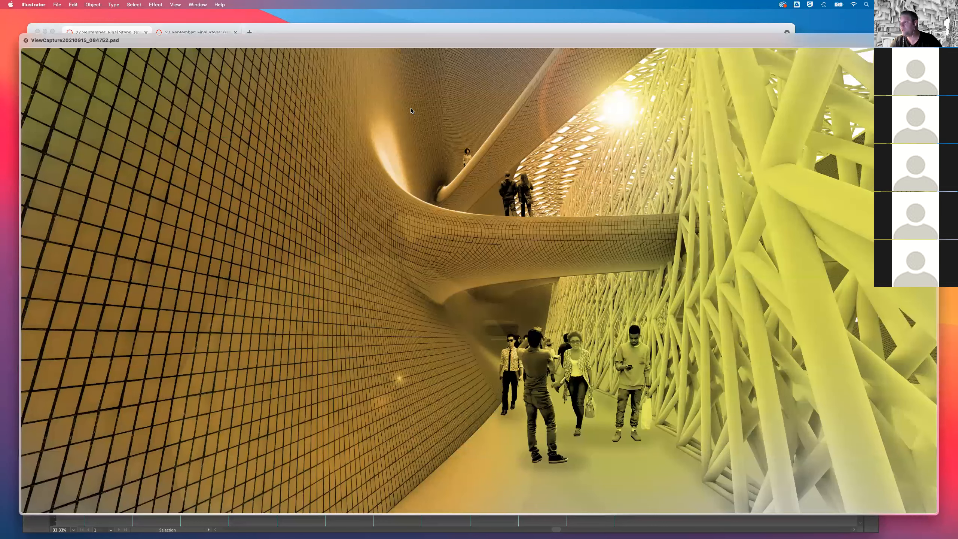
pyautogui.press('Down')
pyautogui.press('Down')
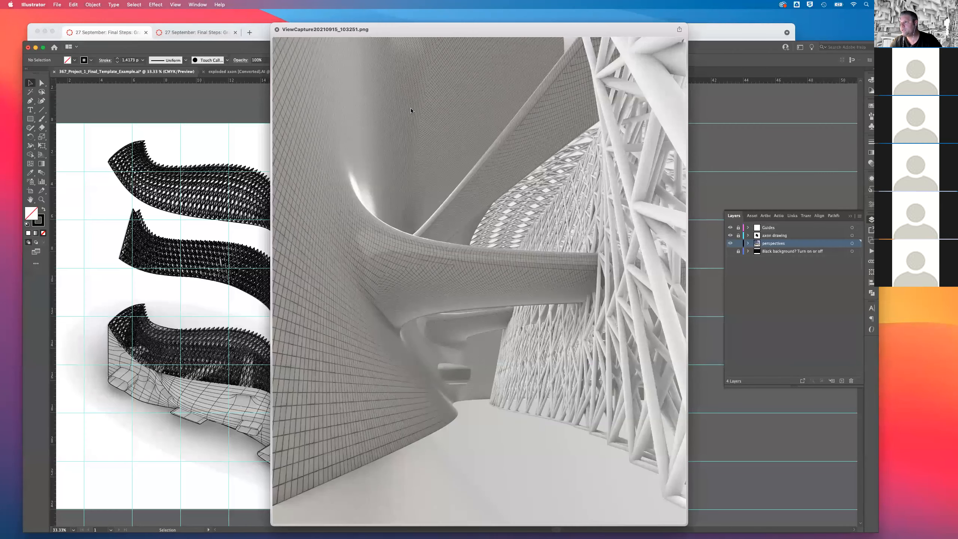
pyautogui.press('Down')
pyautogui.press('Up')
pyautogui.press('space')
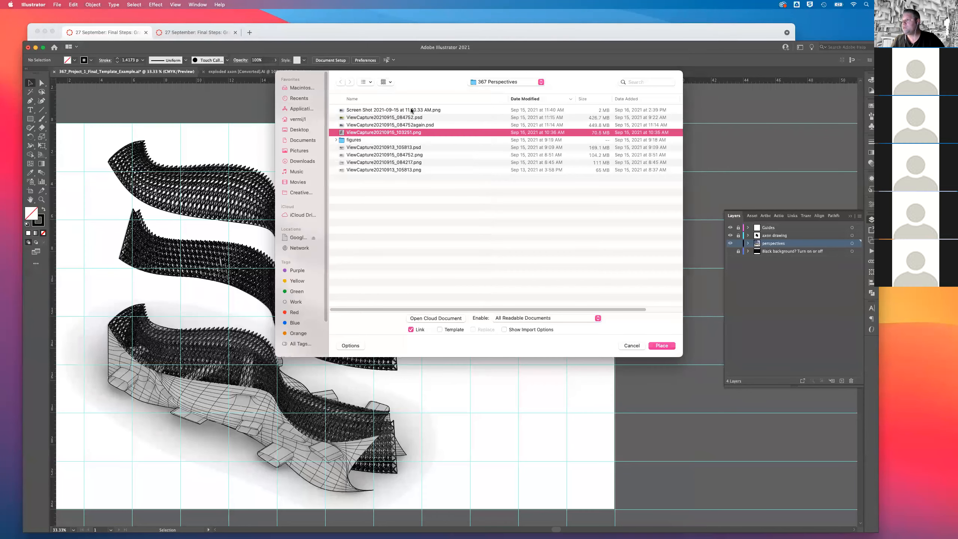
# Preview ViewCapture20210915_084752.psd and ViewCapture20210913_105813.psd, then preview ViewCapture20210915_084752.png and place it as a linked image above the artboard.
pyautogui.click(403, 119)
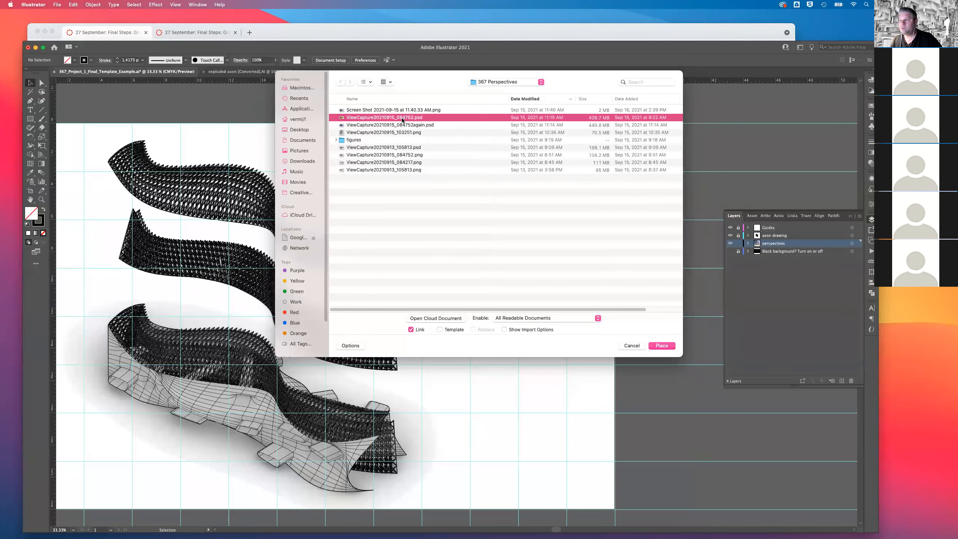
pyautogui.press('space')
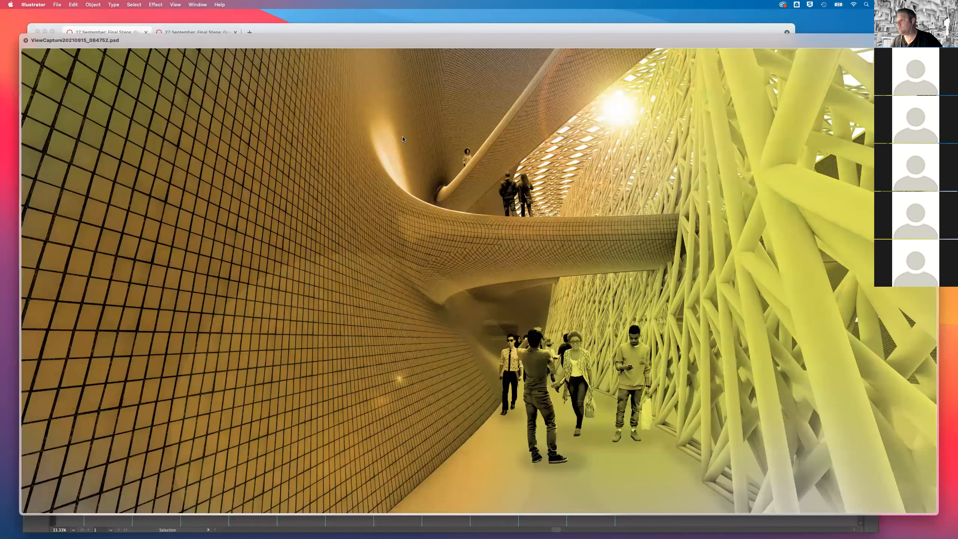
pyautogui.press('space')
pyautogui.click(399, 149)
pyautogui.press('space')
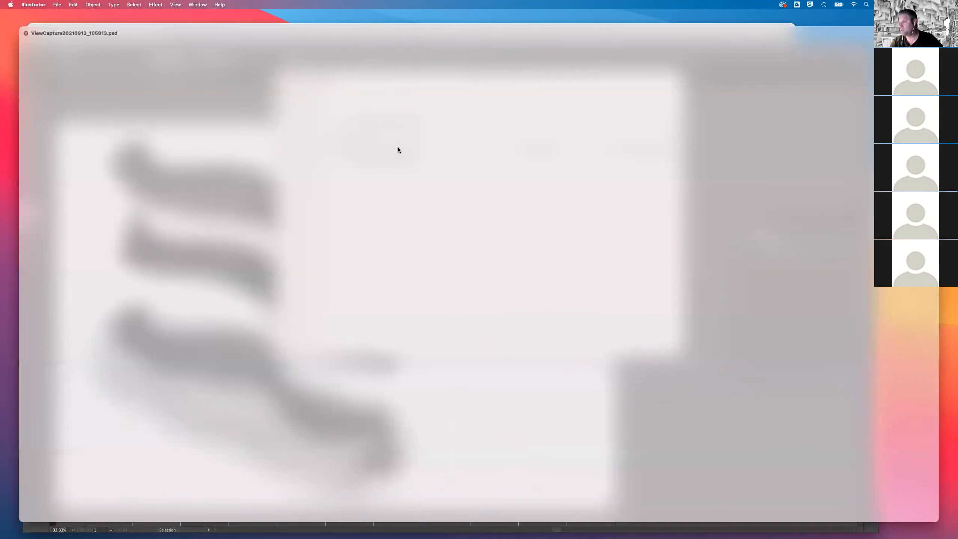
pyautogui.press('Down')
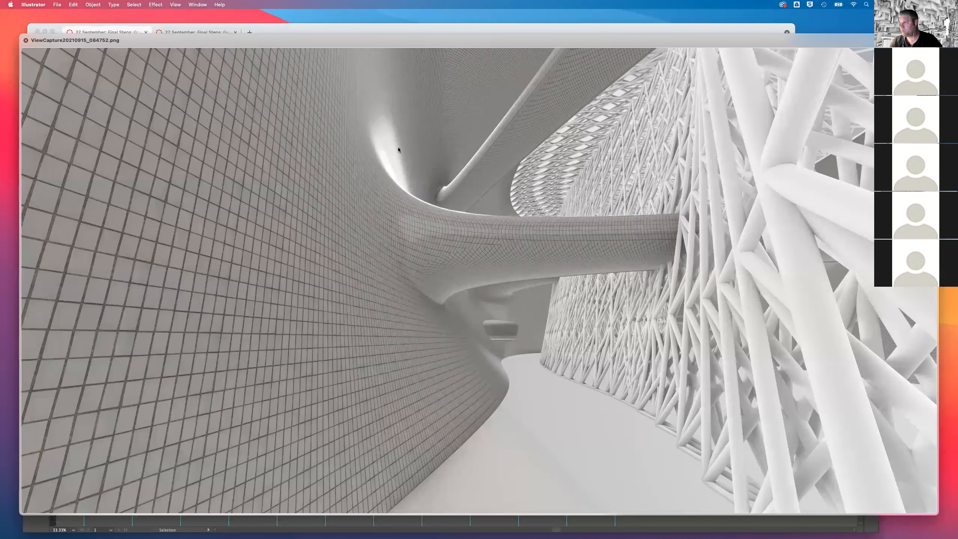
pyautogui.press('space')
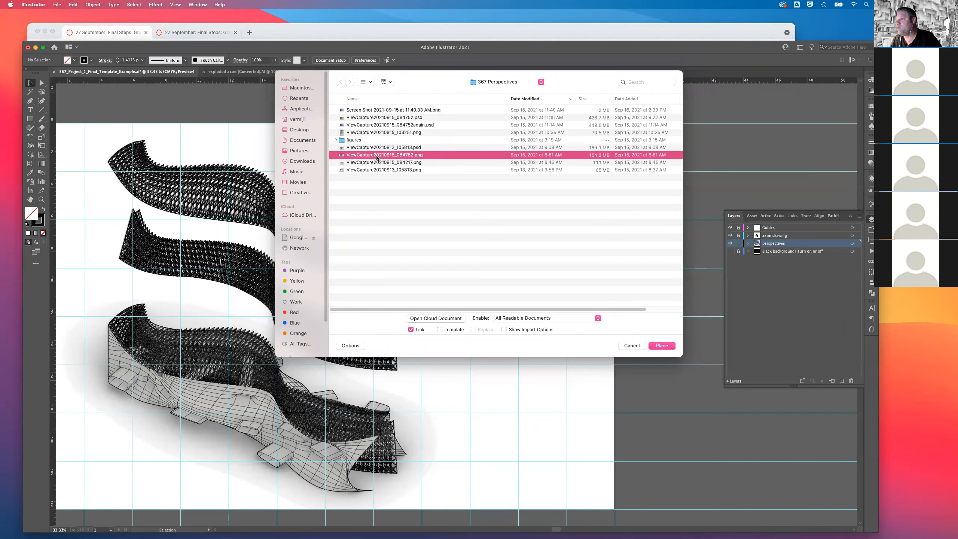
pyautogui.press('Escape')
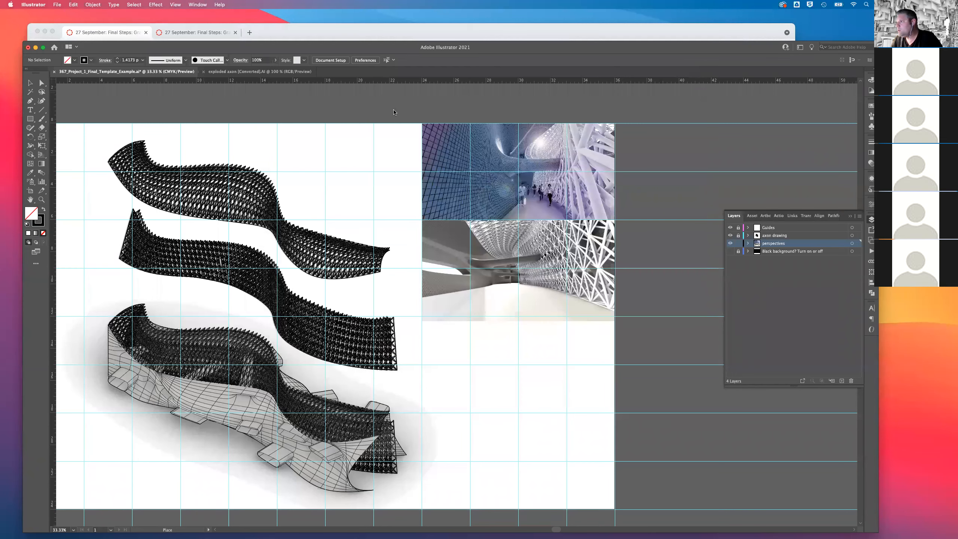
pyautogui.click(384, 105)
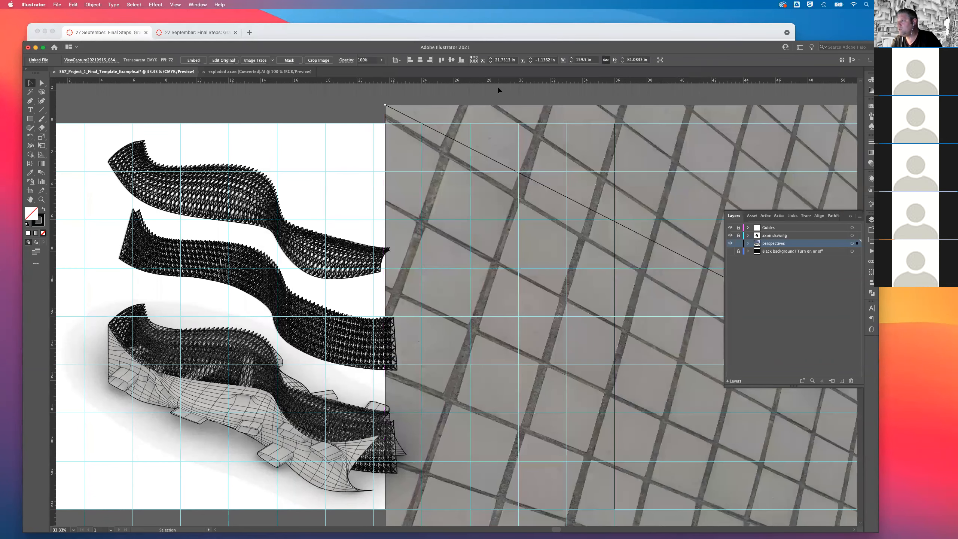
# Scale the third perspective proportionally to 12 in wide, move it below the second one at X 24 in, Y 12 in, and deselect it.
pyautogui.click(584, 59)
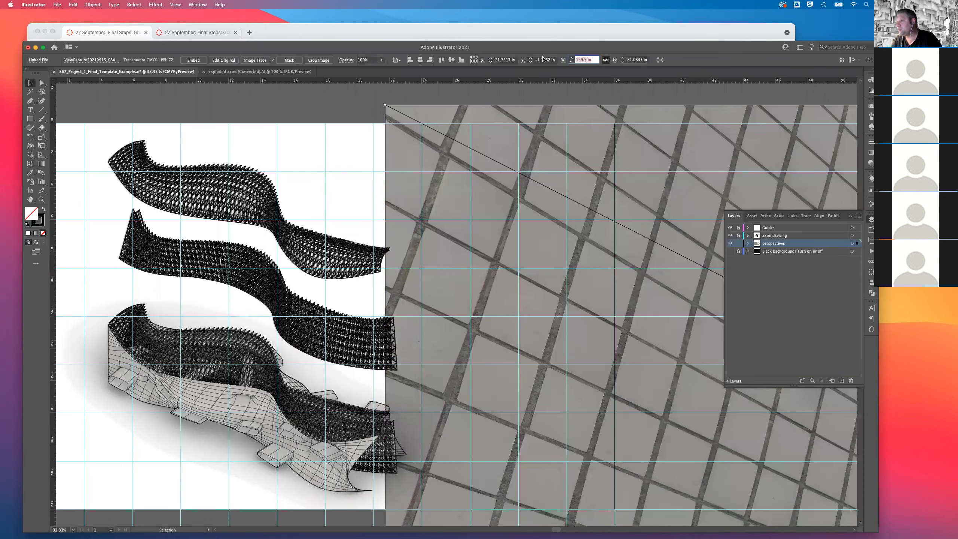
pyautogui.write('12')
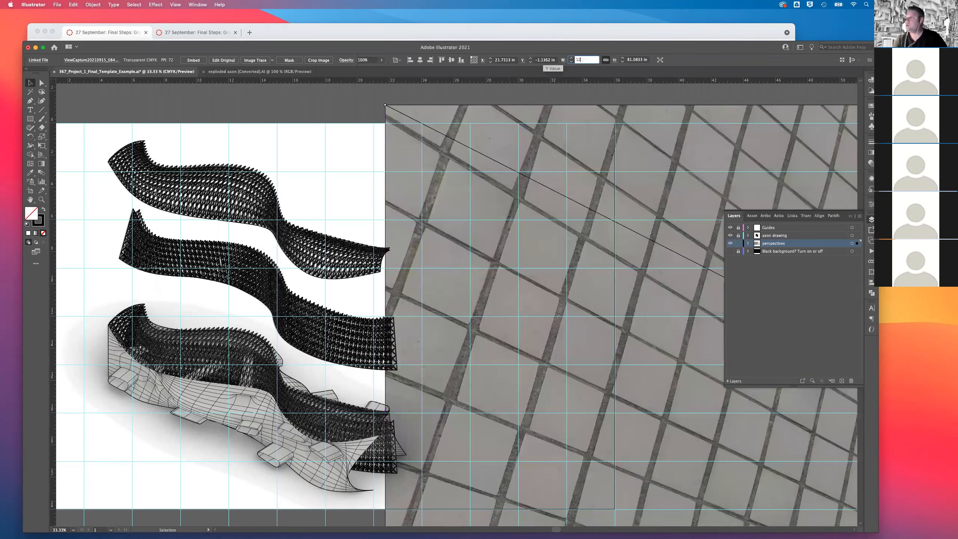
pyautogui.press('Return')
pyautogui.moveTo(543, 113); pyautogui.dragTo(574, 322)
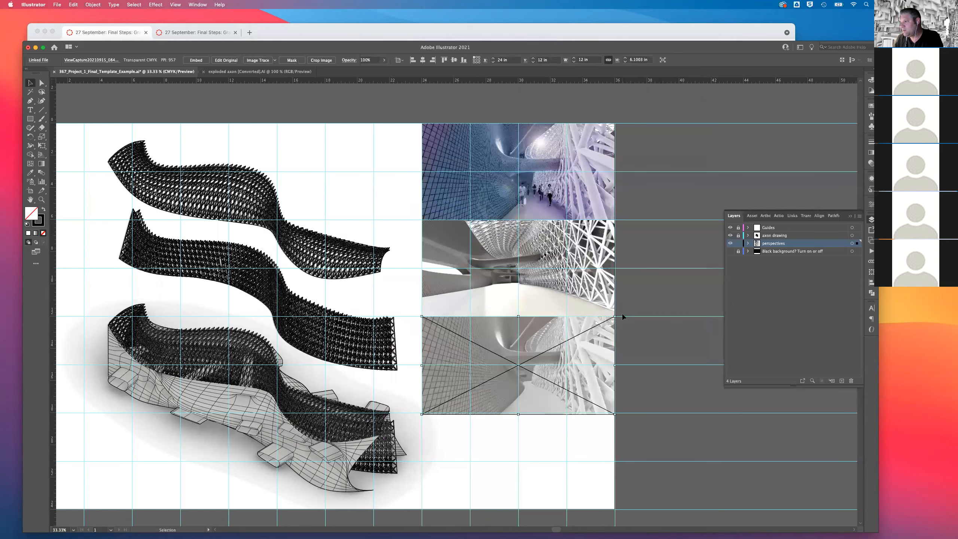
pyautogui.click(633, 301)
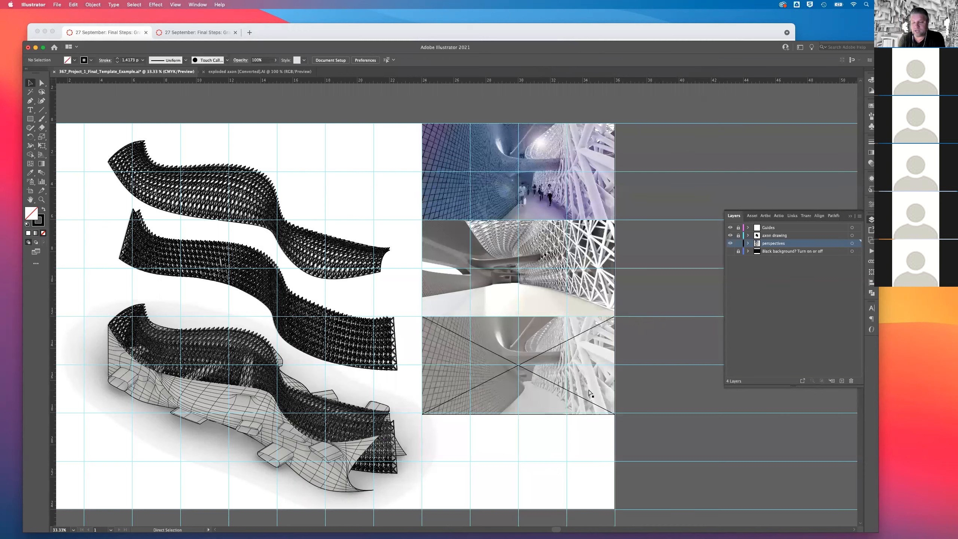
# Try to squash the third perspective's lower edge up to the guide, undo the distortion, and deselect the image.
pyautogui.press('super+equal')
pyautogui.press('super+equal')
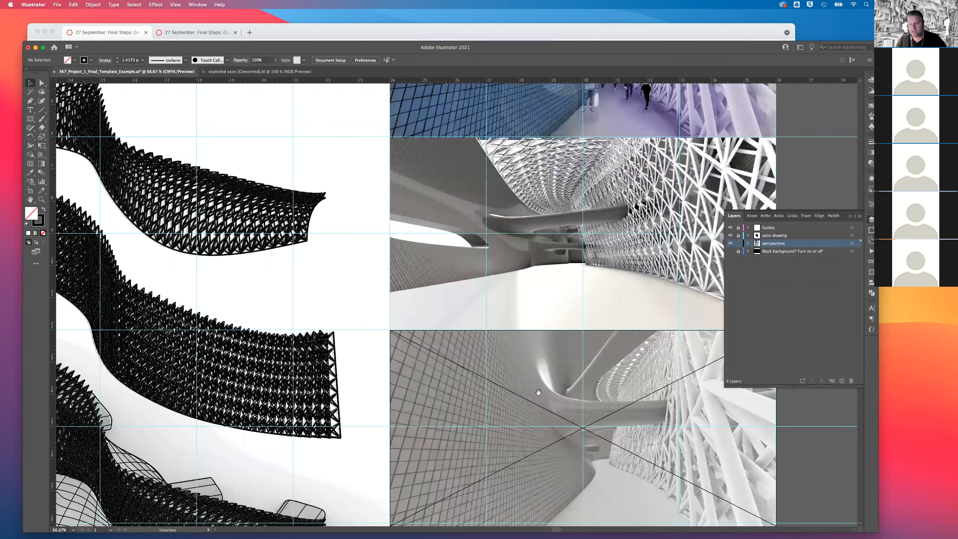
pyautogui.scroll(-5, 474, 283)
pyautogui.hscroll(3, 474, 283)
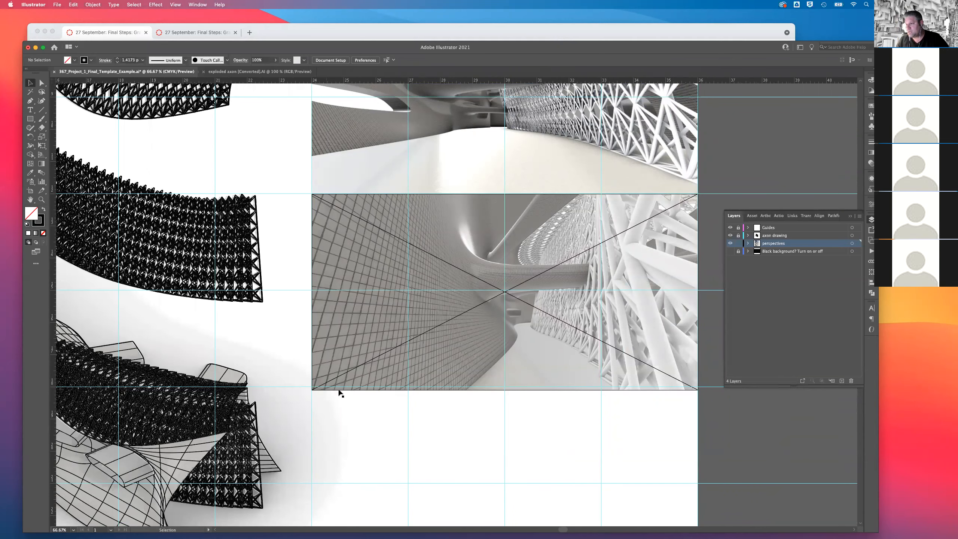
pyautogui.scroll(-1, 415, 381)
pyautogui.hscroll(2, 415, 381)
pyautogui.click(442, 369)
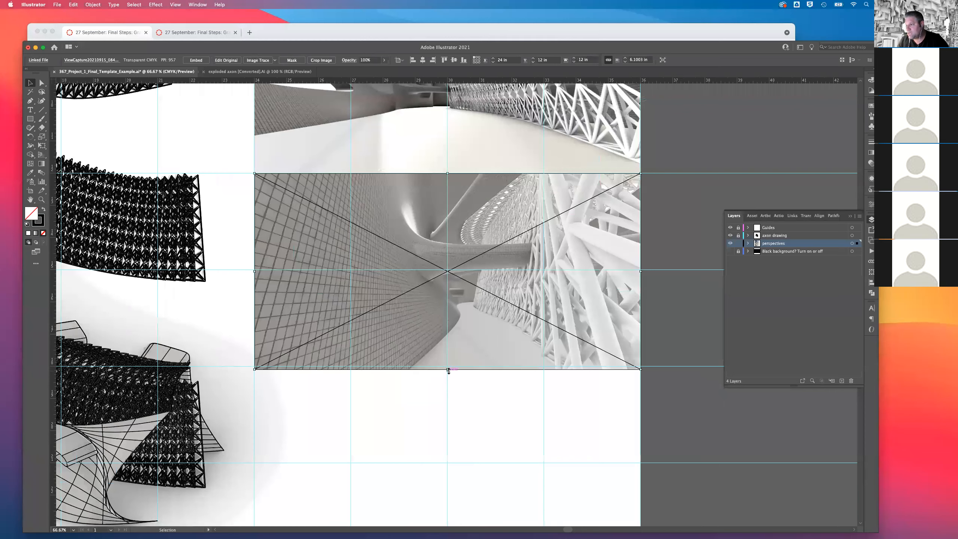
pyautogui.moveTo(447, 368); pyautogui.dragTo(447, 365)
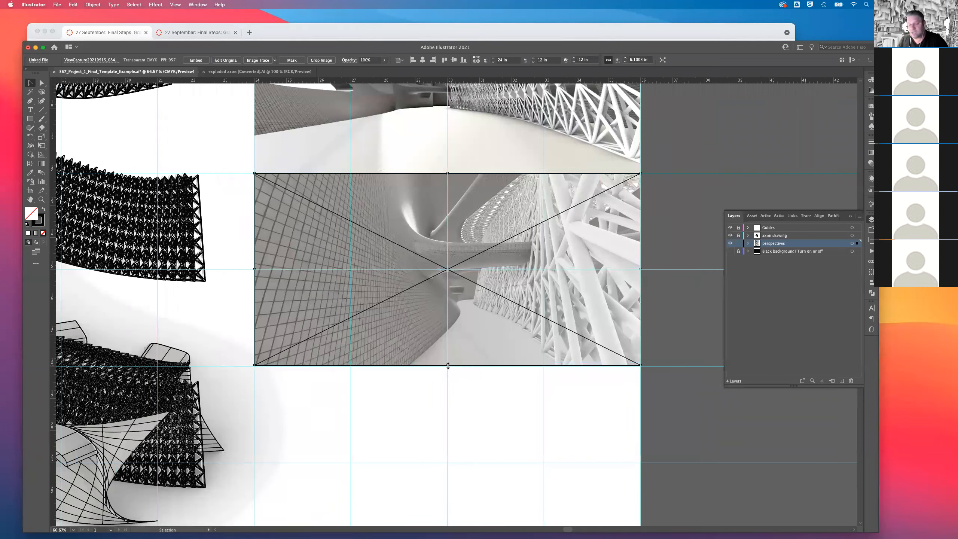
pyautogui.press('super+z')
pyautogui.click(486, 385)
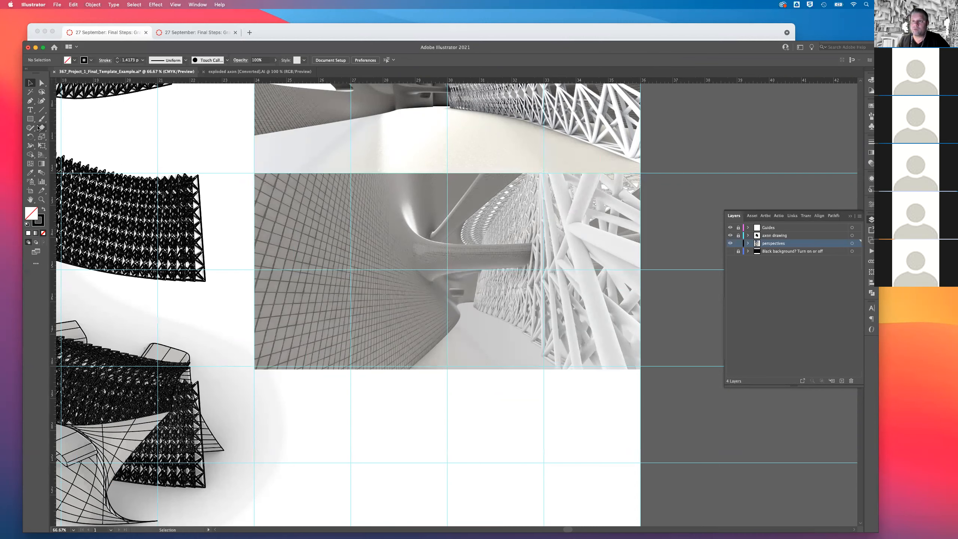
# Cover the third perspective's overhang with a white, strokeless rectangle 12 in wide and about 3.05 in tall, starting at the guide, and deselect it.
pyautogui.click(43, 210)
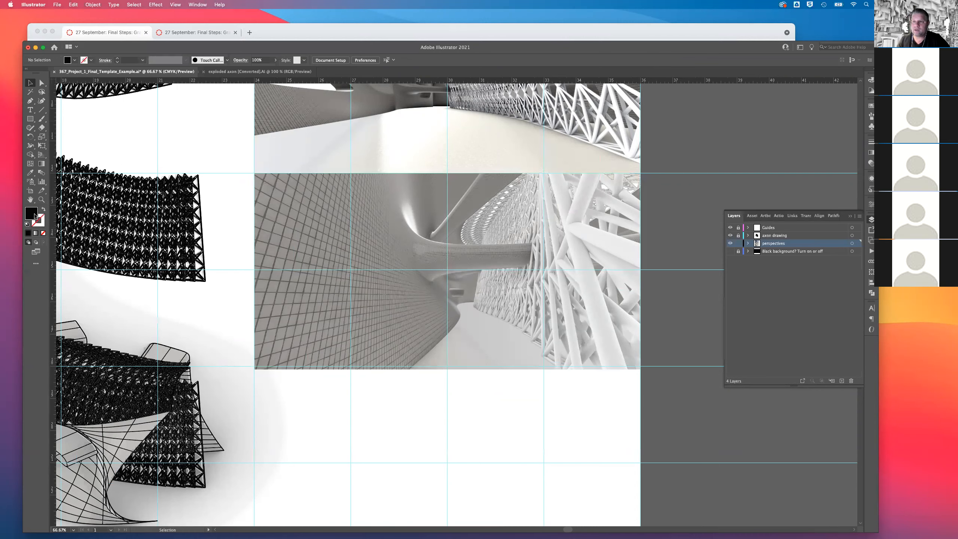
pyautogui.click(871, 80)
pyautogui.click(785, 128)
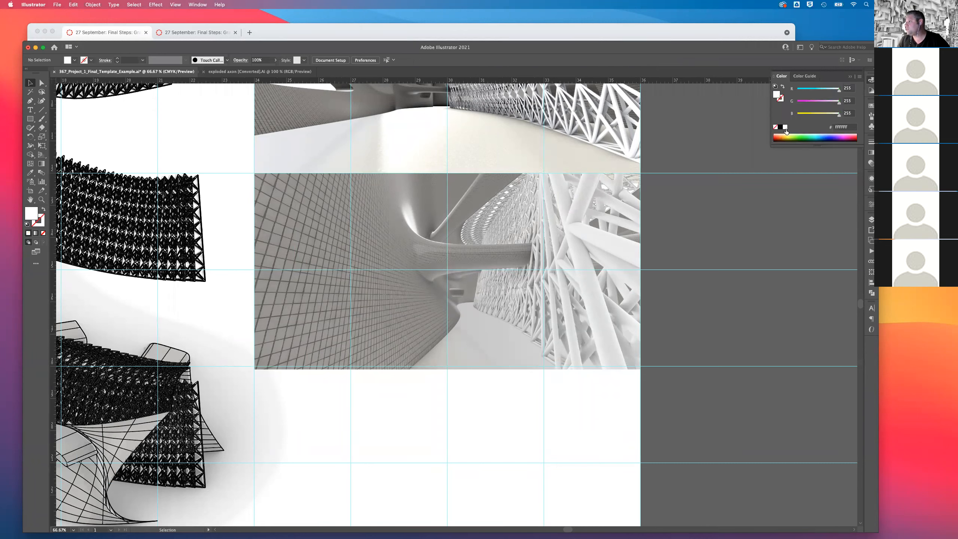
pyautogui.click(31, 119)
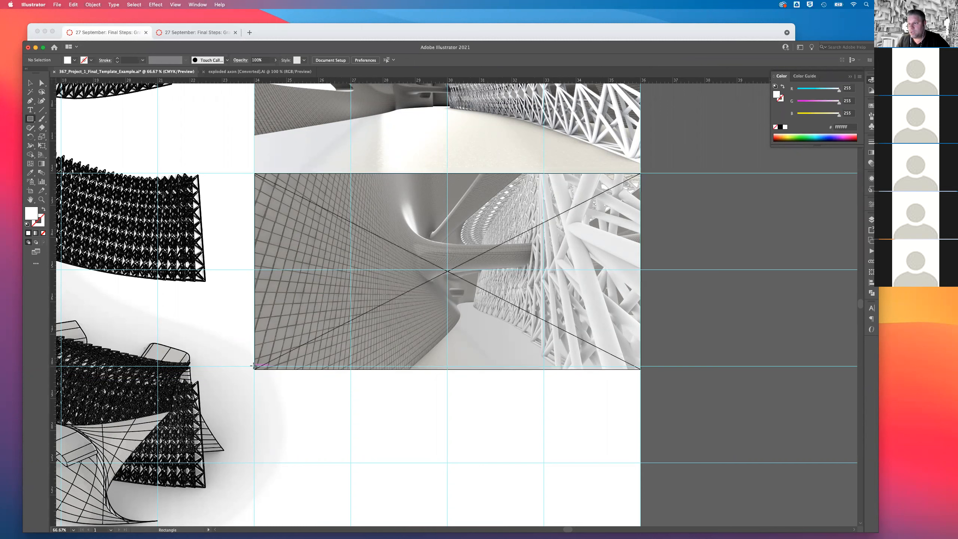
pyautogui.moveTo(255, 367); pyautogui.dragTo(641, 464)
pyautogui.press('v')
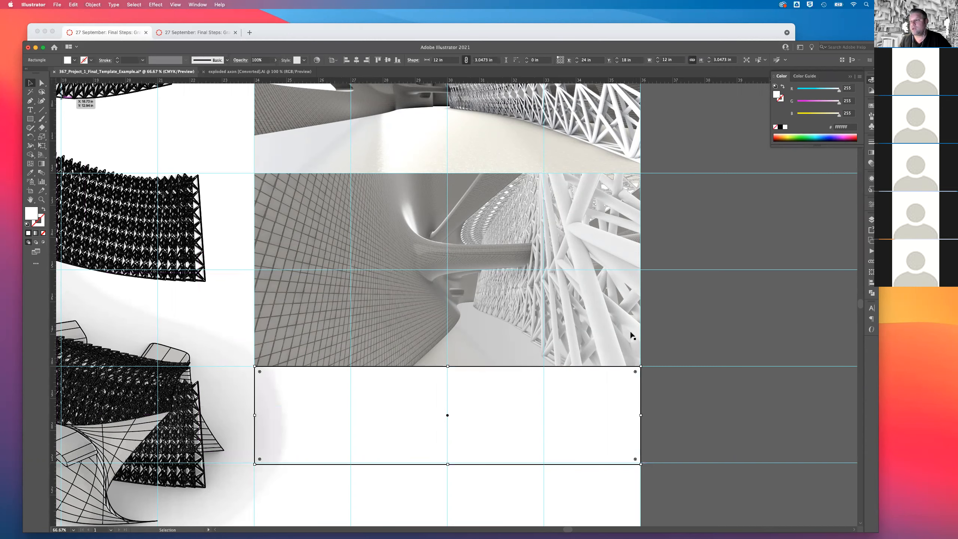
pyautogui.click(677, 335)
# Create point text beside the artboard reading "Generative Lattice" with the author's full name on a second line.
pyautogui.press('super+minus')
pyautogui.press('super+minus')
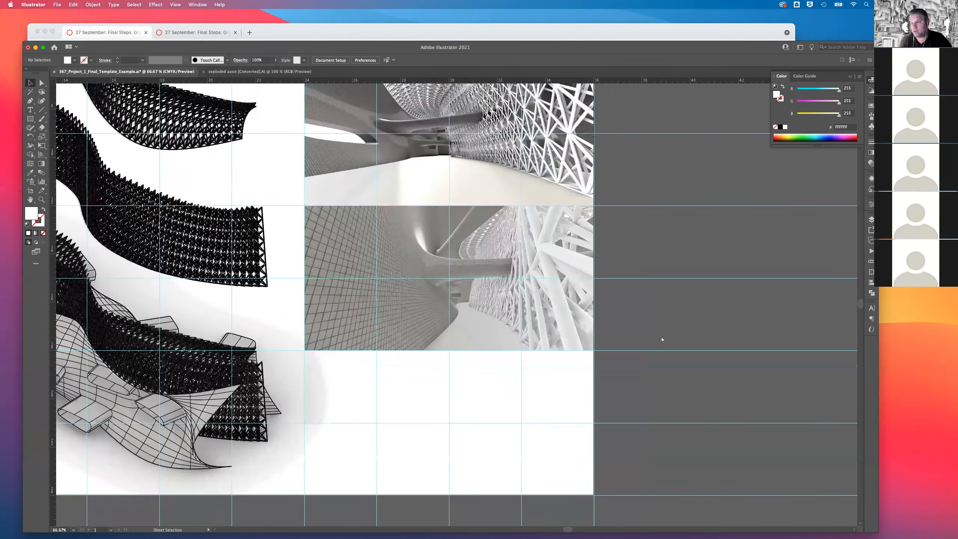
pyautogui.press('super+minus')
pyautogui.press('super+minus')
pyautogui.press('super+minus')
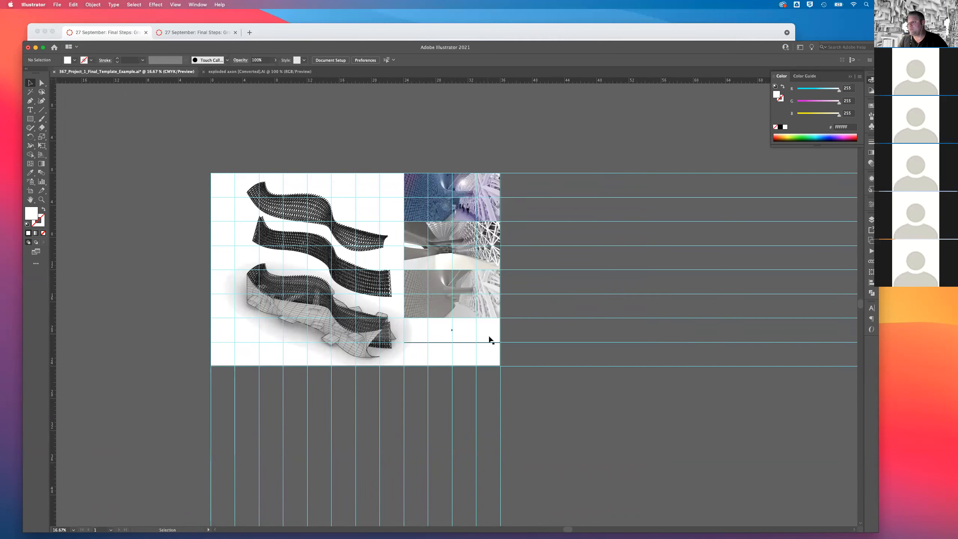
pyautogui.click(31, 110)
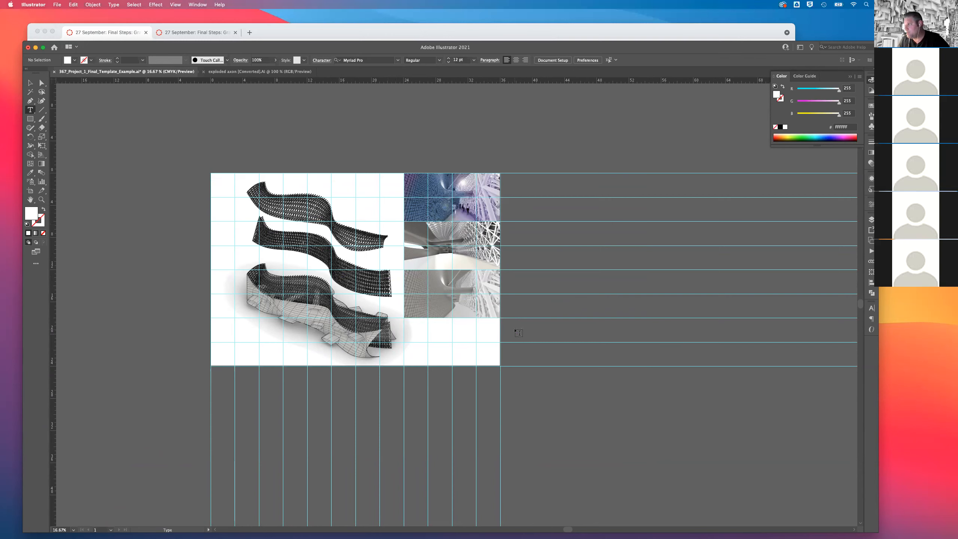
pyautogui.click(519, 331)
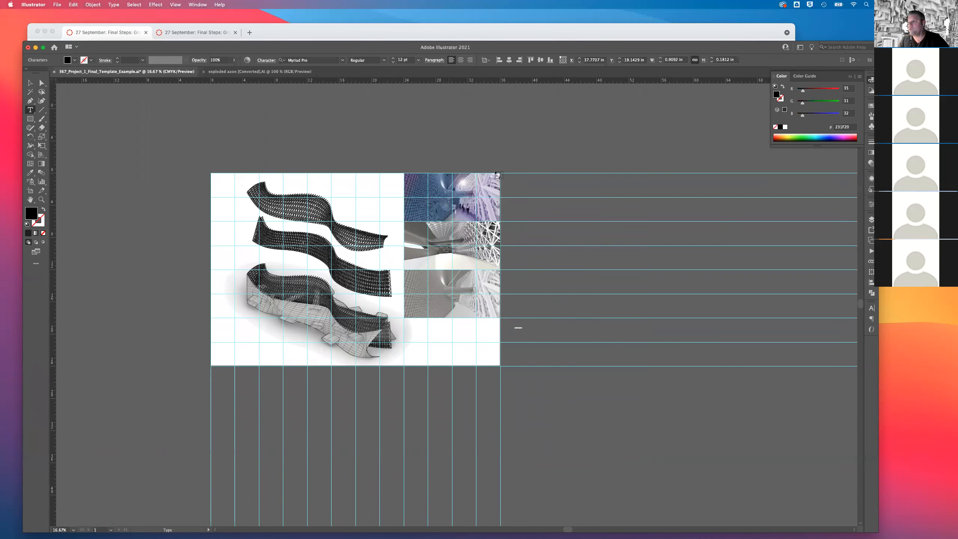
pyautogui.write('He')
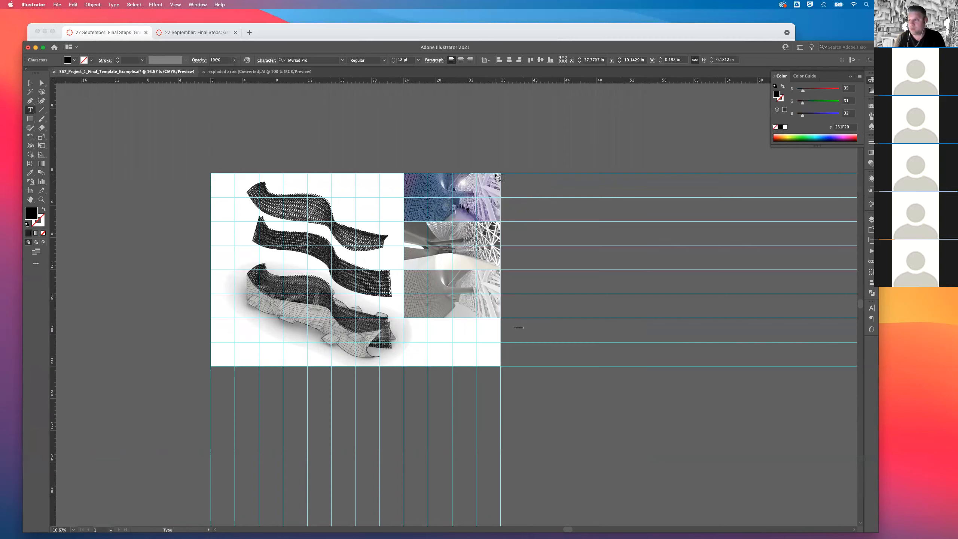
pyautogui.press('Return')
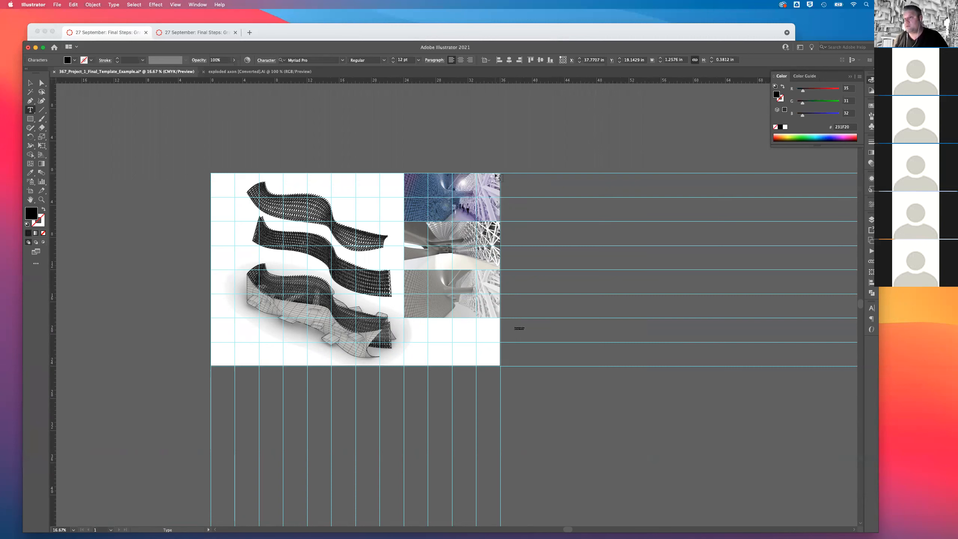
pyautogui.press('Escape')
# Move the two-line text into the white area below the third perspective and set it in 72 pt Arial.
pyautogui.moveTo(519, 327); pyautogui.dragTo(421, 326)
pyautogui.click(418, 60)
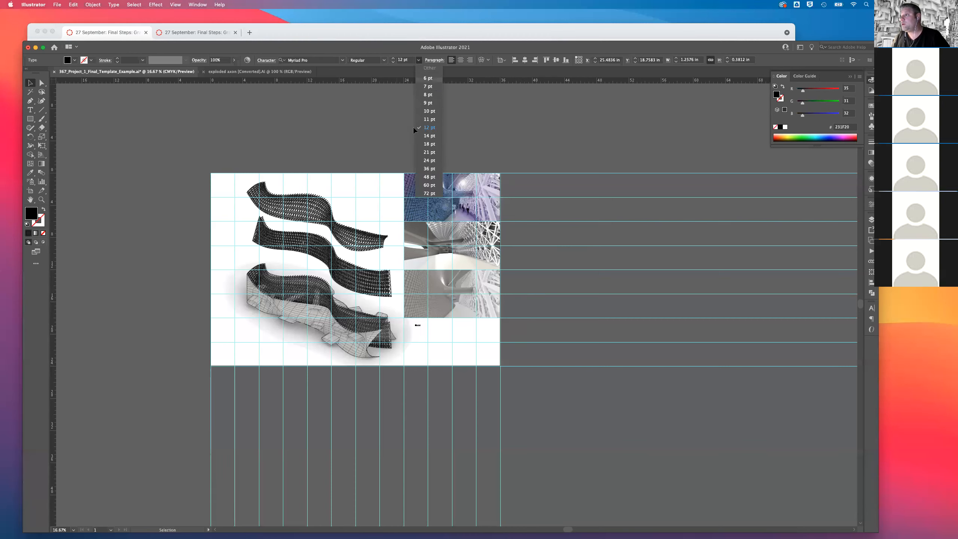
pyautogui.click(425, 204)
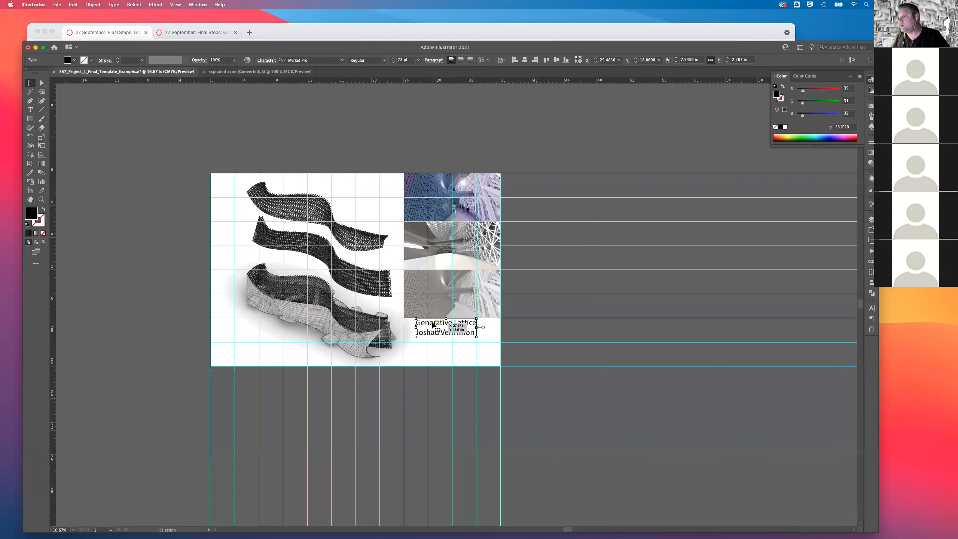
pyautogui.moveTo(432, 326); pyautogui.dragTo(430, 335)
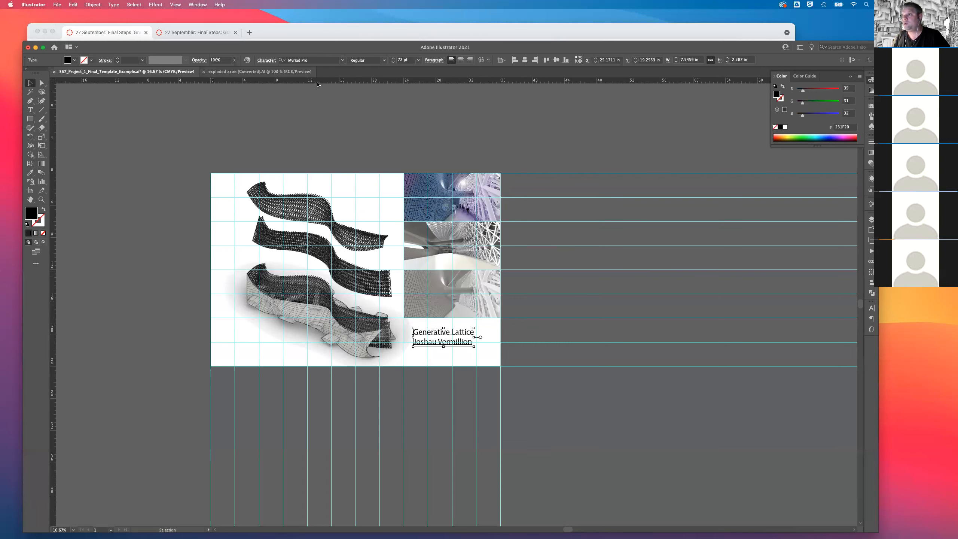
pyautogui.click(341, 60)
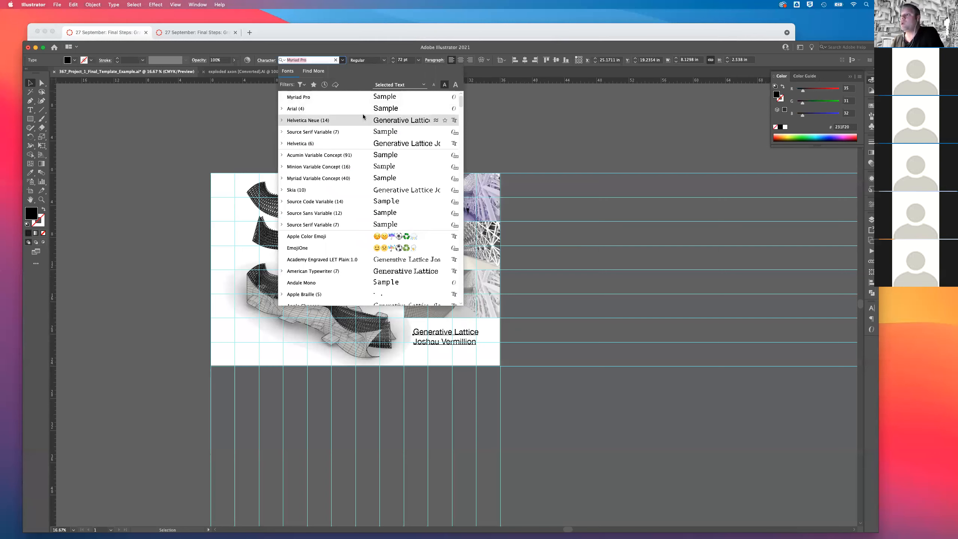
pyautogui.click(313, 109)
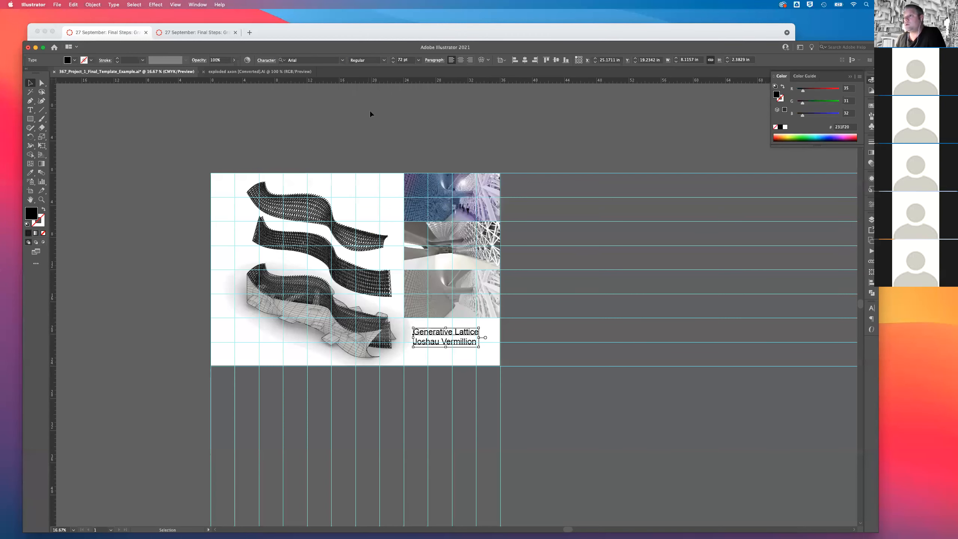
pyautogui.click(419, 60)
pyautogui.click(410, 61)
# Set the "Generative Lattice" title line to 96 pt Bold Italic.
pyautogui.doubleClick(419, 334)
pyautogui.moveTo(414, 332); pyautogui.dragTo(482, 332)
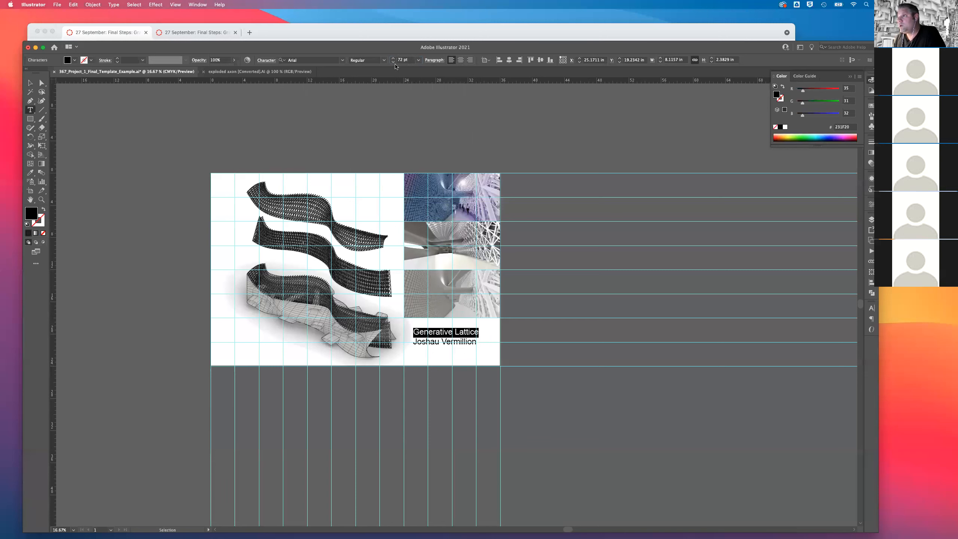
pyautogui.click(394, 58)
pyautogui.click(393, 58)
pyautogui.click(394, 59)
pyautogui.click(394, 58)
pyautogui.click(393, 59)
pyautogui.click(393, 59)
pyautogui.click(393, 59)
pyautogui.click(394, 59)
pyautogui.click(393, 58)
pyautogui.click(393, 59)
pyautogui.click(393, 59)
pyautogui.click(393, 58)
pyautogui.click(394, 58)
pyautogui.click(393, 58)
pyautogui.click(393, 58)
pyautogui.click(394, 58)
pyautogui.click(394, 58)
pyautogui.click(393, 58)
pyautogui.click(393, 58)
pyautogui.click(393, 59)
pyautogui.click(393, 58)
pyautogui.click(393, 58)
pyautogui.click(394, 58)
pyautogui.click(385, 61)
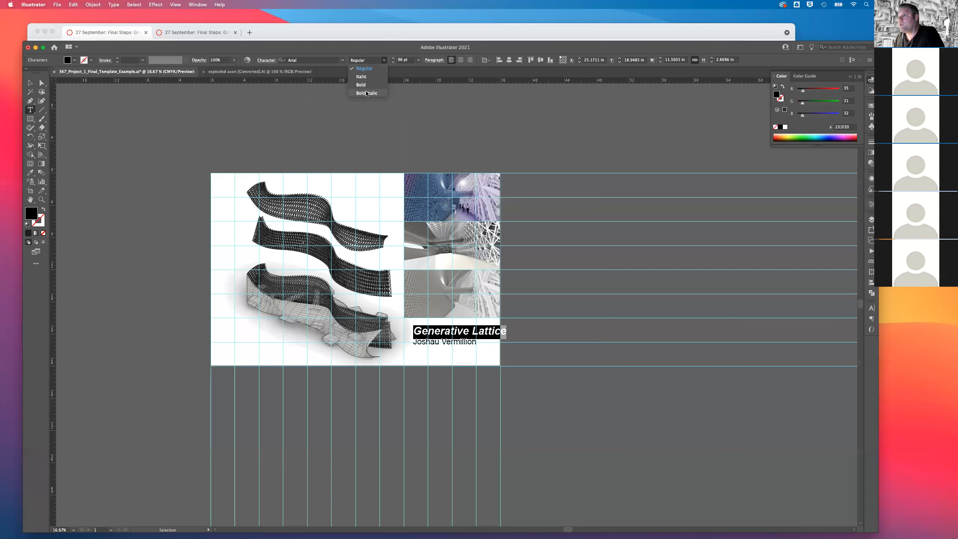
pyautogui.click(372, 93)
# Correct the misspelled first name in the author line below the title.
pyautogui.moveTo(475, 342); pyautogui.dragTo(439, 343)
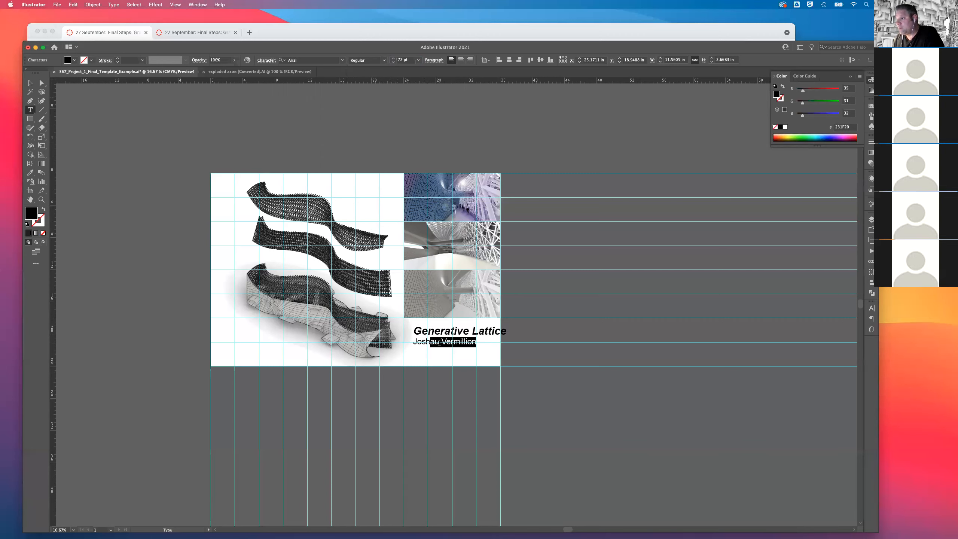
pyautogui.click(439, 343)
pyautogui.press('BackSpace')
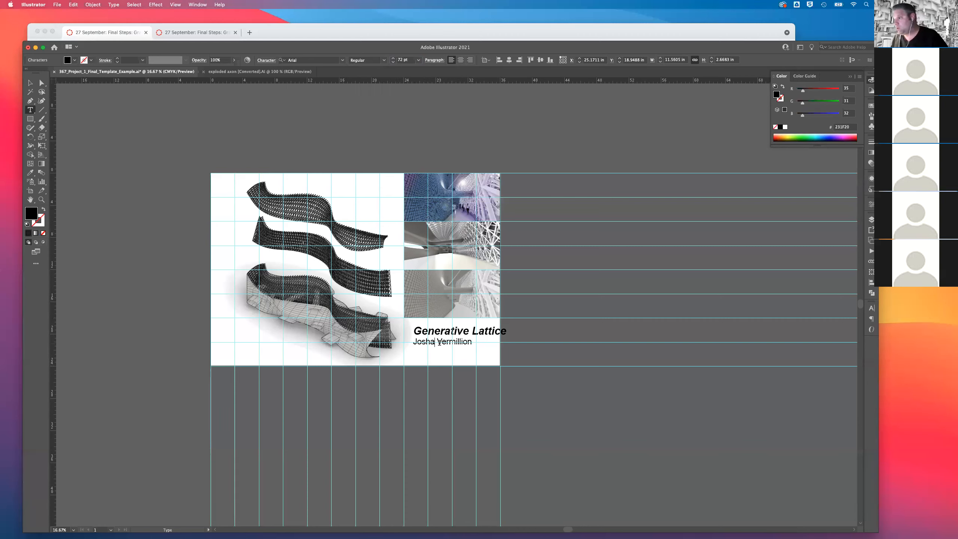
pyautogui.write('u')
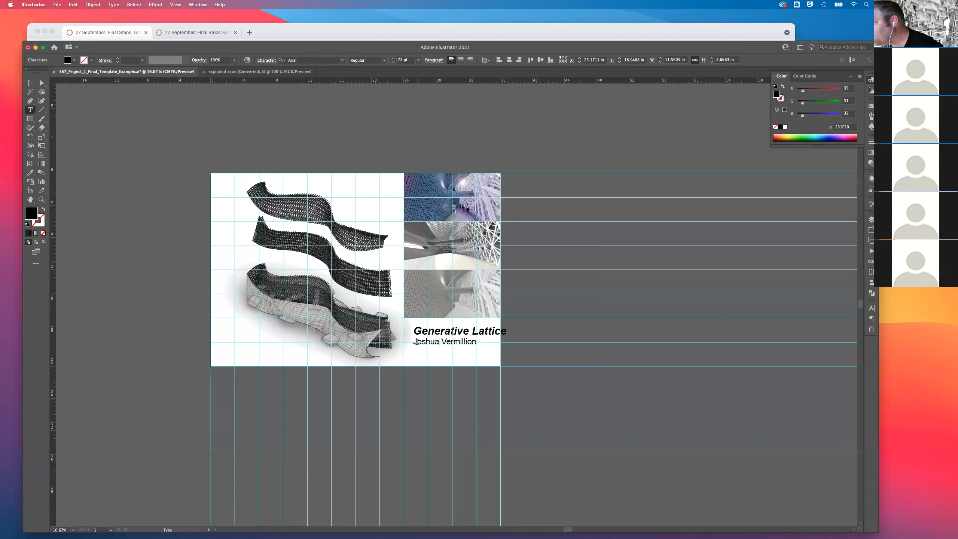
# Reduce the author line's font size to 24 pt.
pyautogui.moveTo(415, 342); pyautogui.dragTo(477, 342)
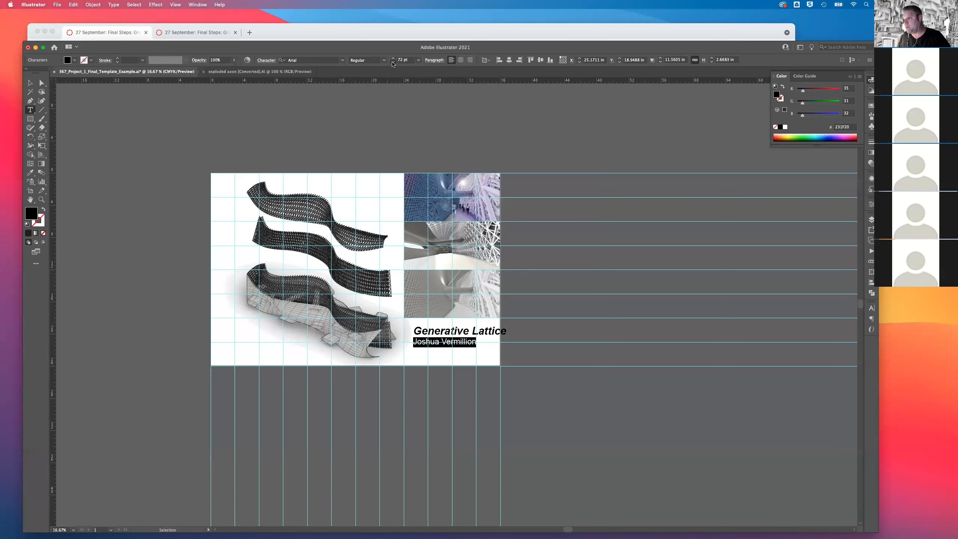
pyautogui.click(392, 62)
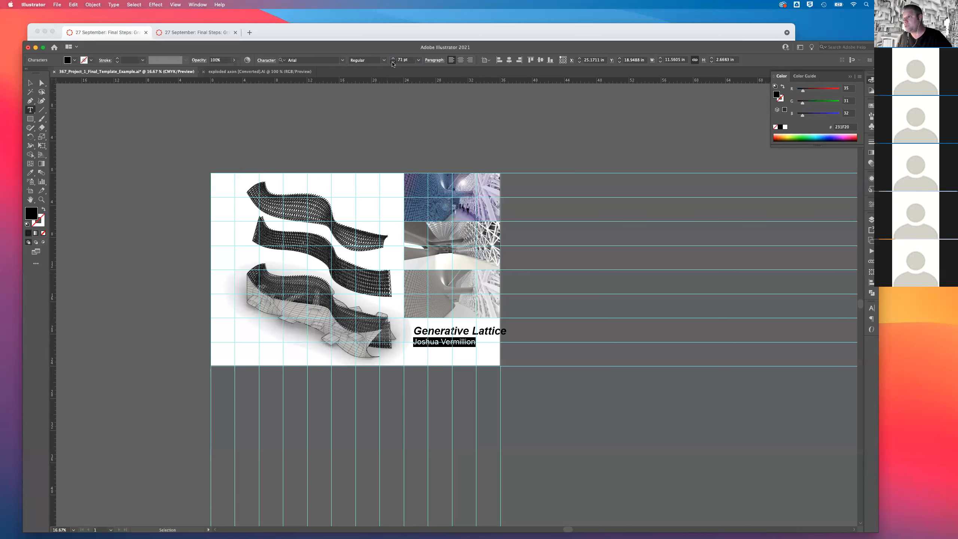
pyautogui.click(393, 62)
pyautogui.press('Down')
pyautogui.press('Down')
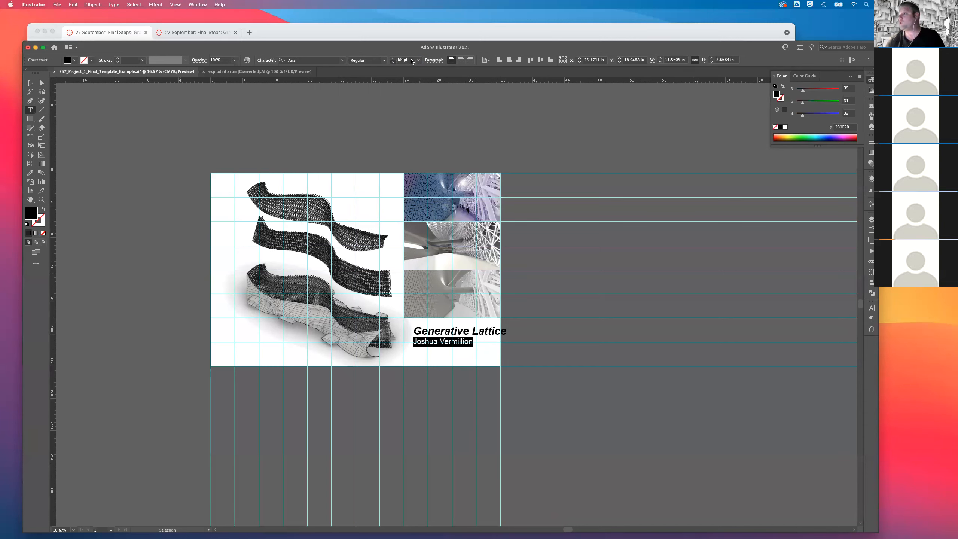
pyautogui.press('Down')
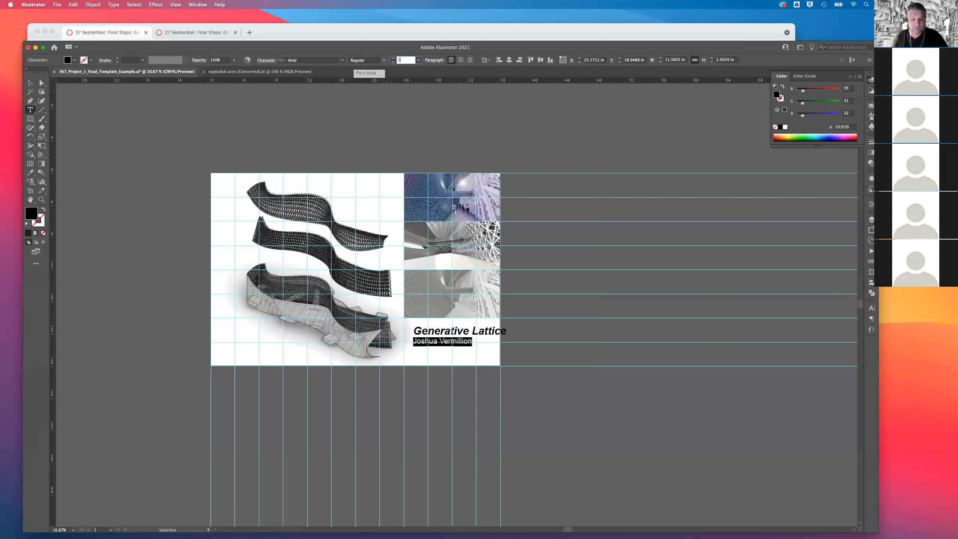
pyautogui.press('Return')
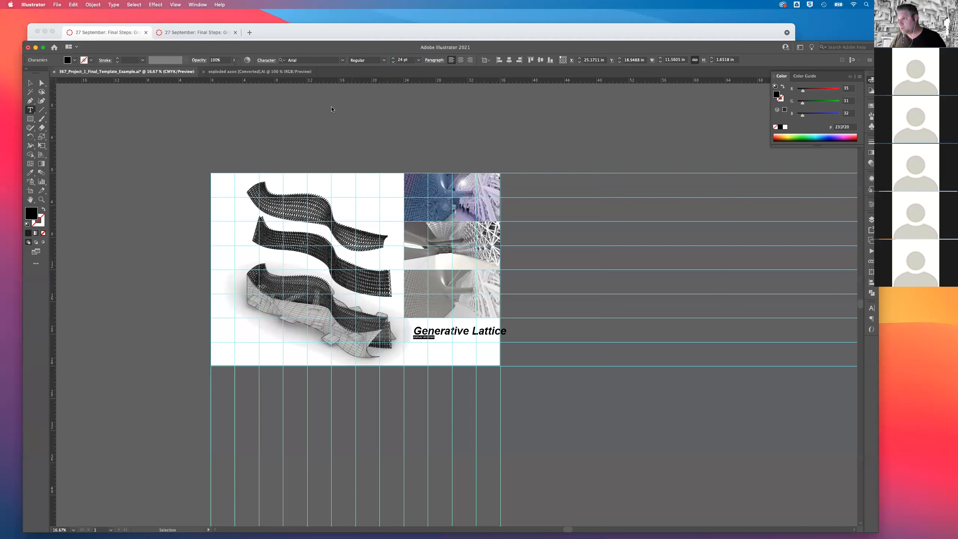
# Append "| Advanced Digital Media | UNLV School of Architecture" after the author's name and finish editing the text.
pyautogui.click(433, 336)
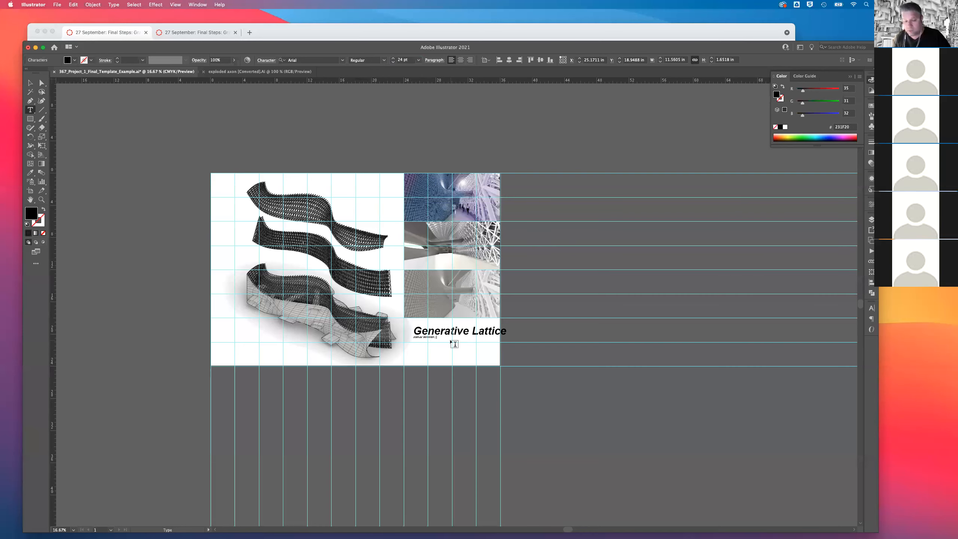
pyautogui.press('super+equal')
pyautogui.press('super+equal')
pyautogui.press('super+equal')
pyautogui.press('super+equal')
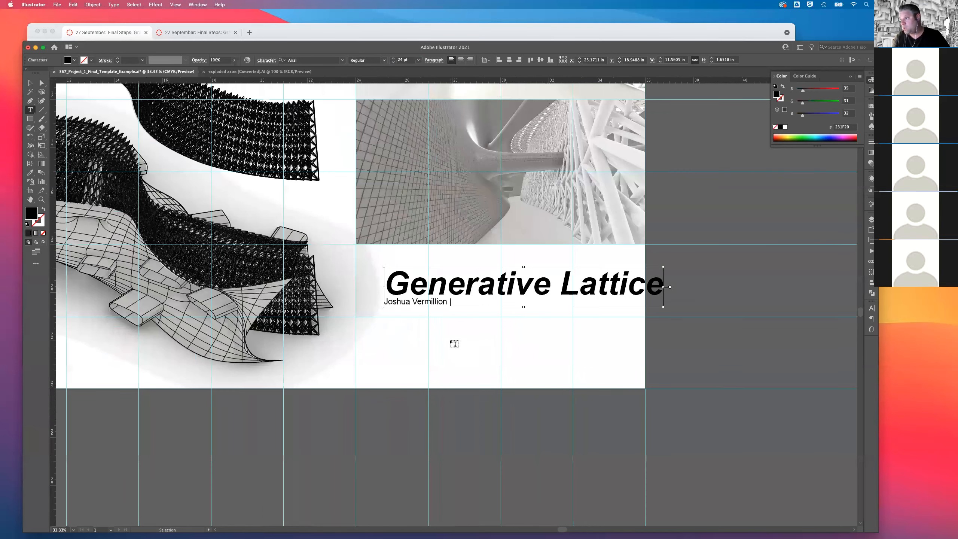
pyautogui.press('super+equal')
pyautogui.write('Av')
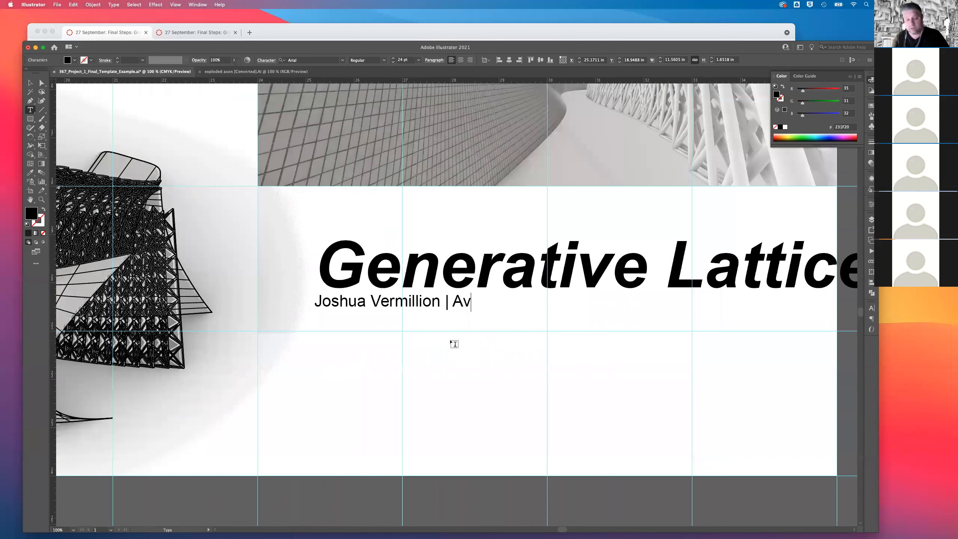
pyautogui.write('dvanced Digital media')
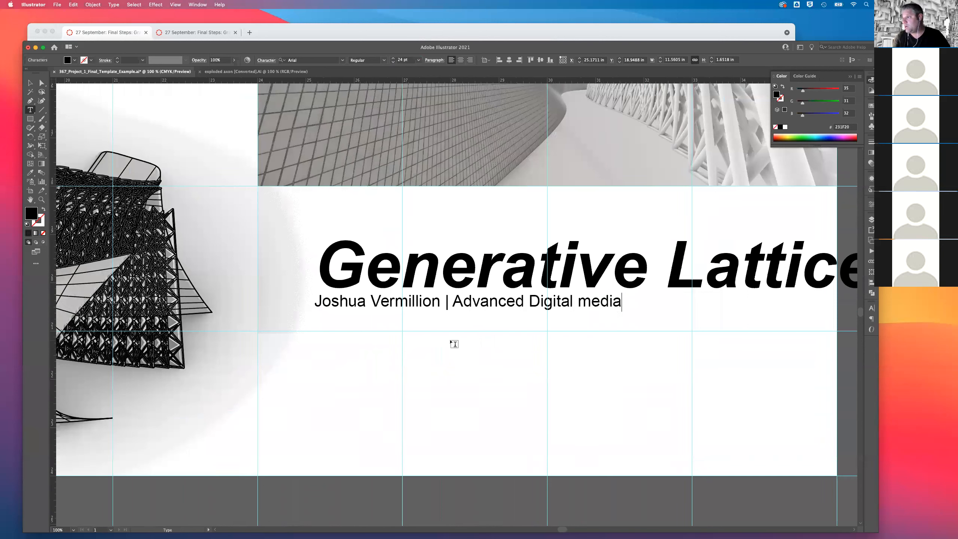
pyautogui.press('BackSpace')
pyautogui.press('BackSpace')
pyautogui.press('BackSpace')
pyautogui.press('BackSpace')
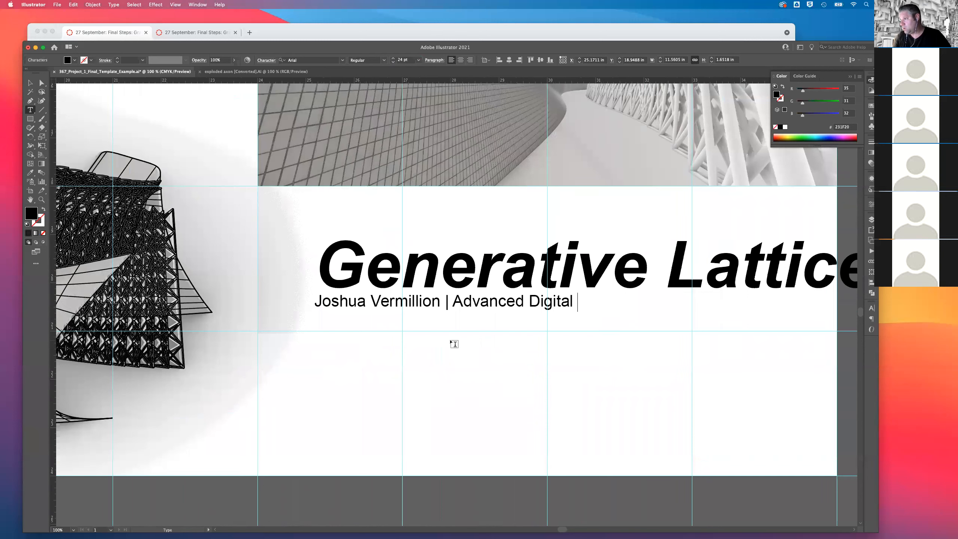
pyautogui.write('Med')
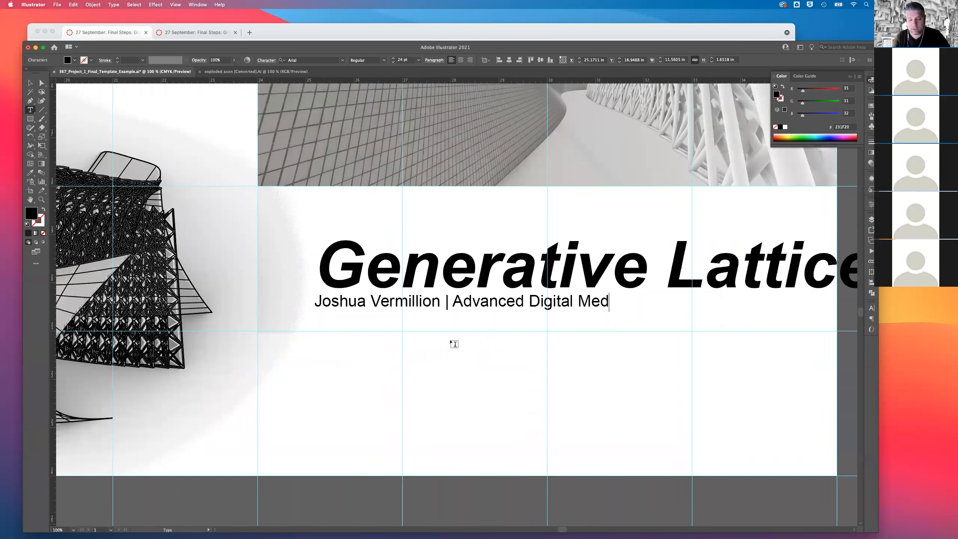
pyautogui.write('ia | UNLV School of Archite')
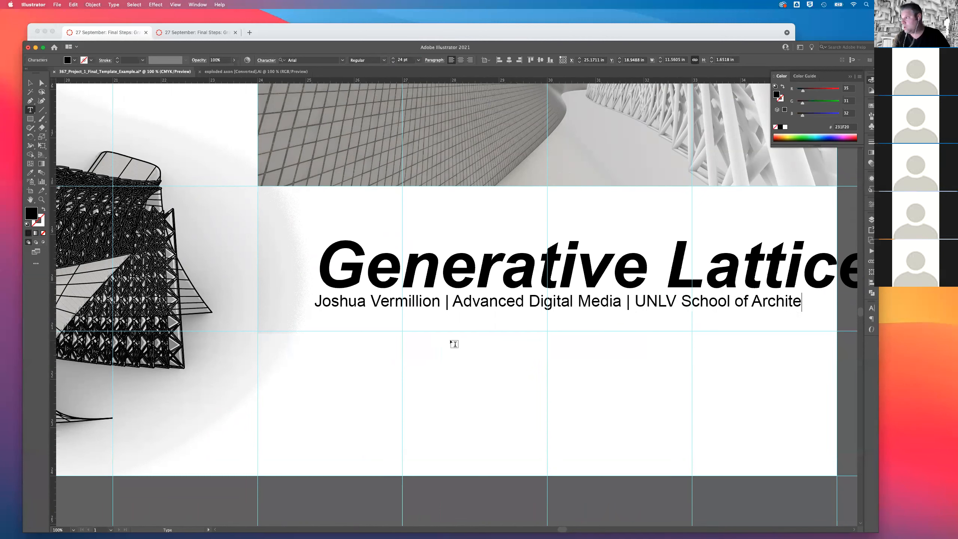
pyautogui.write('cture')
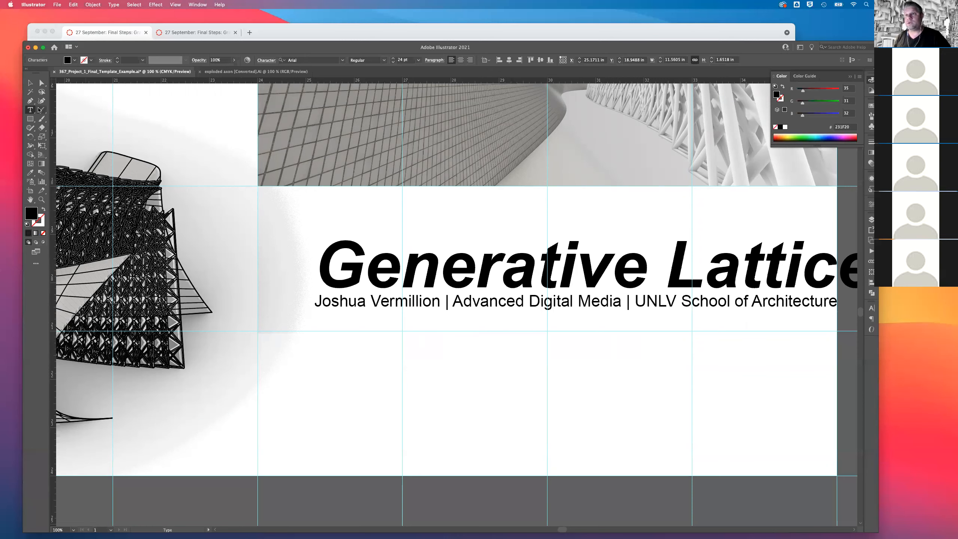
pyautogui.click(30, 82)
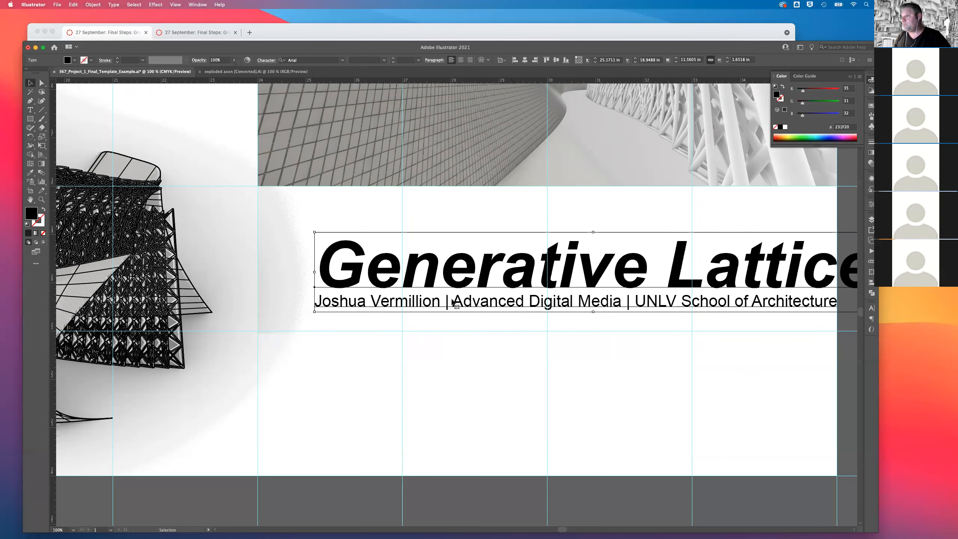
# Move the title block to X 24 in, Y about 18.5 in, against the guide just below the lowest perspective.
pyautogui.moveTo(436, 306); pyautogui.dragTo(388, 326)
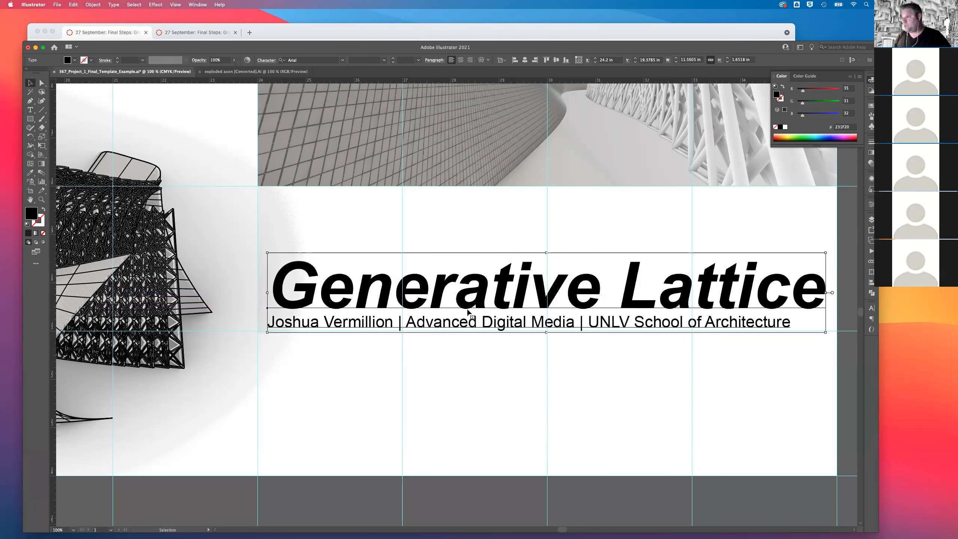
pyautogui.press('super+minus')
pyautogui.press('super+minus')
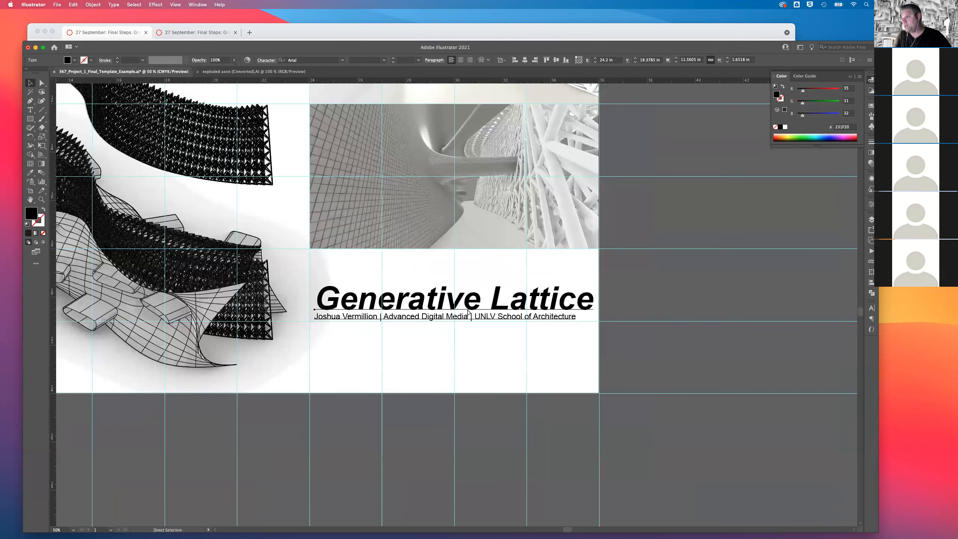
pyautogui.press('super+minus')
pyautogui.press('super+minus')
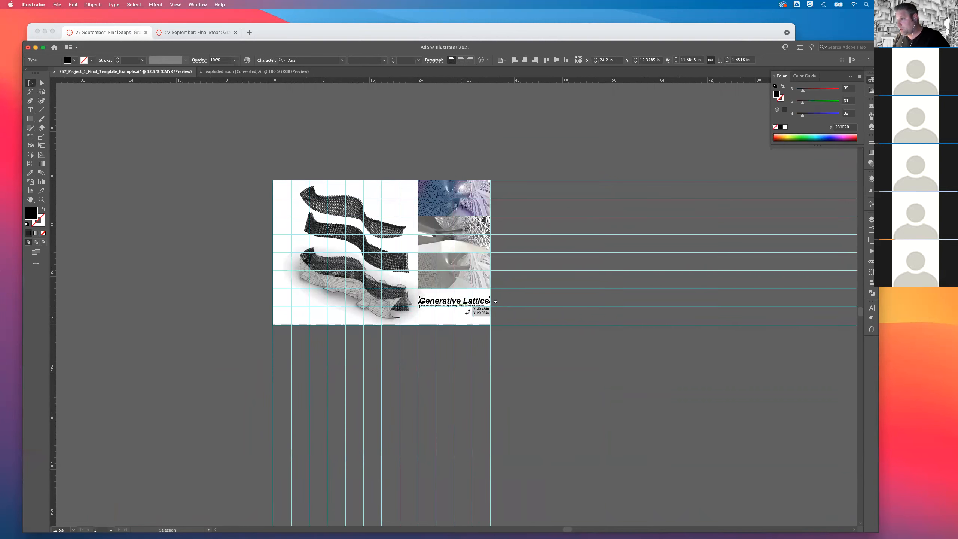
pyautogui.moveTo(447, 302); pyautogui.dragTo(433, 310)
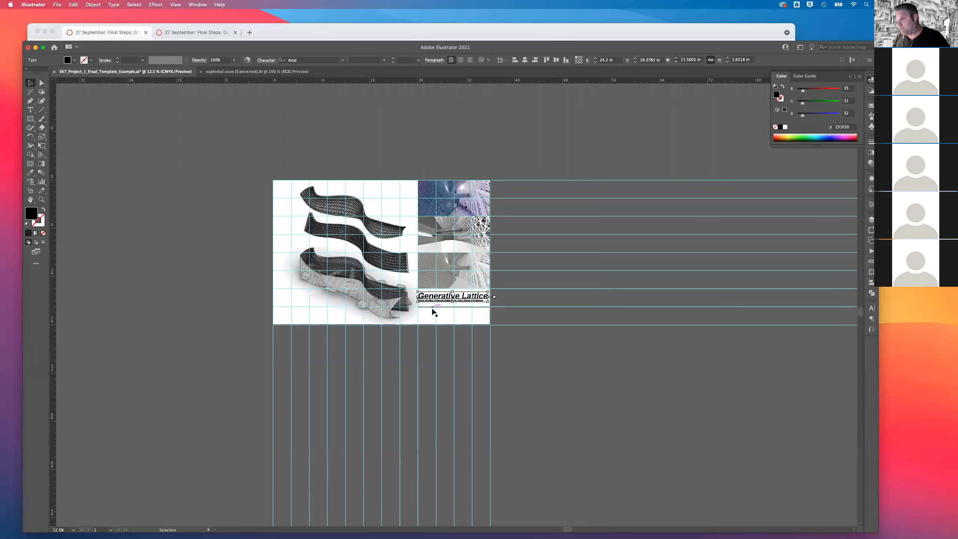
pyautogui.scroll(3, 437, 310)
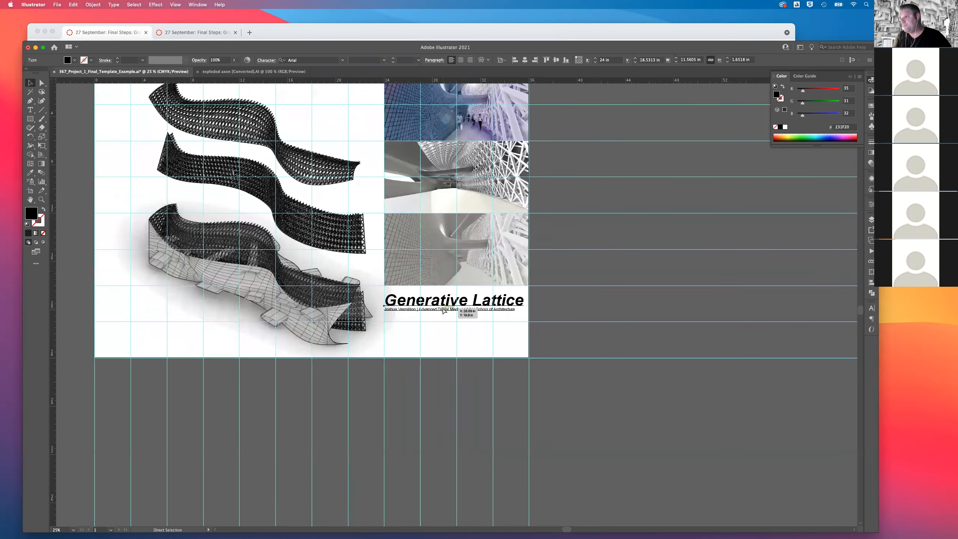
pyautogui.scroll(2, 444, 310)
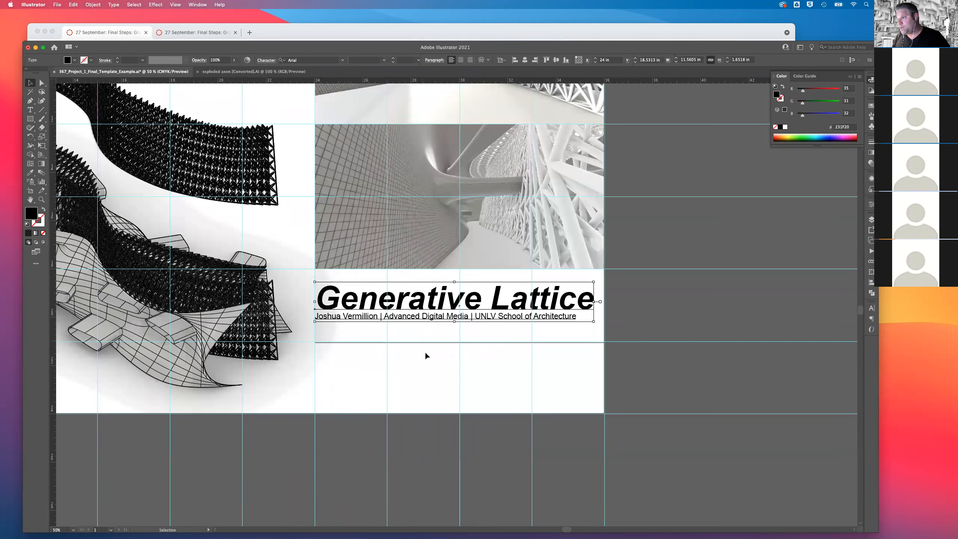
# Inset the title block about 0.15 in from the 24 in guide and lower it to Y about 20.3 in.
pyautogui.press('Right')
pyautogui.press('Right')
pyautogui.press('Right')
pyautogui.press('Right')
pyautogui.press('Right')
pyautogui.press('Right')
pyautogui.press('Right')
pyautogui.press('Right')
pyautogui.press('Right')
pyautogui.press('Right')
pyautogui.press('Right')
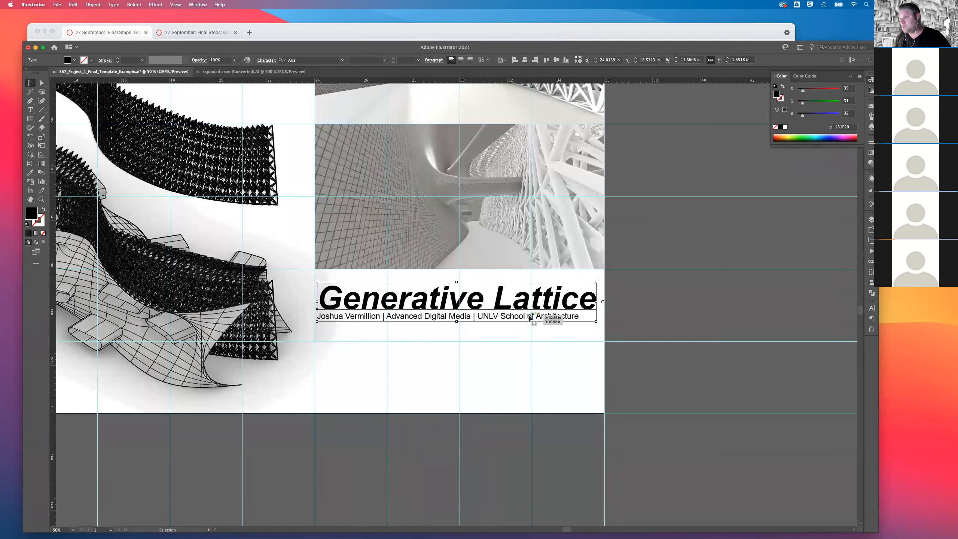
pyautogui.hotkey('shift', 'Down')
pyautogui.hotkey('shift', 'Down')
pyautogui.hotkey('shift', 'Down')
pyautogui.moveTo(522, 361)
pyautogui.mouseDown()
pyautogui.moveTo(524, 373)
pyautogui.moveTo(526, 332)
pyautogui.moveTo(523, 351)
pyautogui.mouseUp()
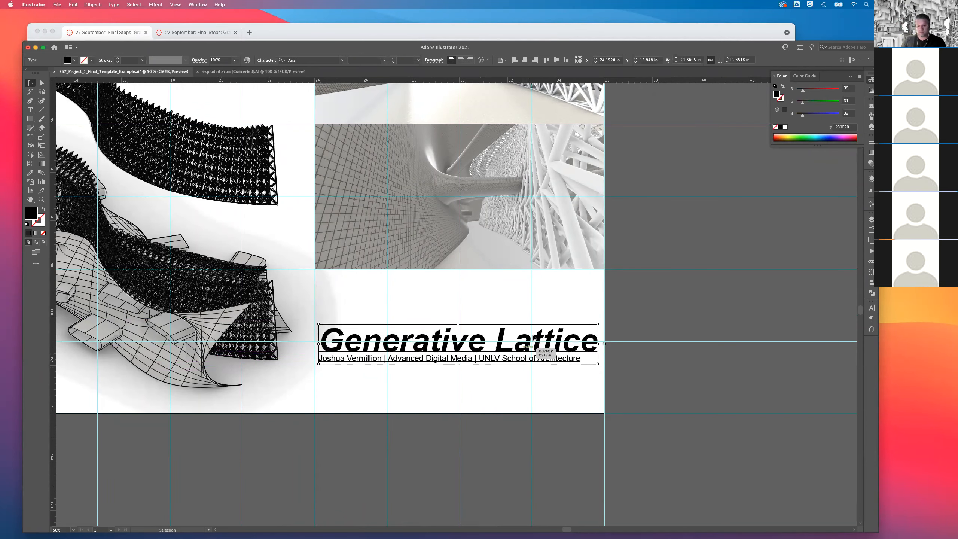
# Lower the title block within its column until it sits just above the poster's bottom edge.
pyautogui.press('super+minus')
pyautogui.press('super+minus')
pyautogui.press('super+minus')
pyautogui.press('super+minus')
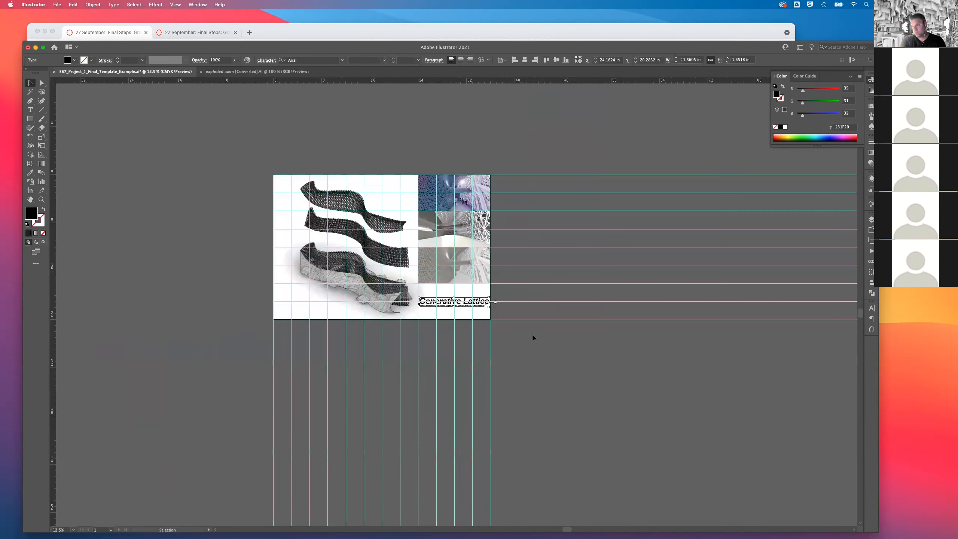
pyautogui.press('super+equal')
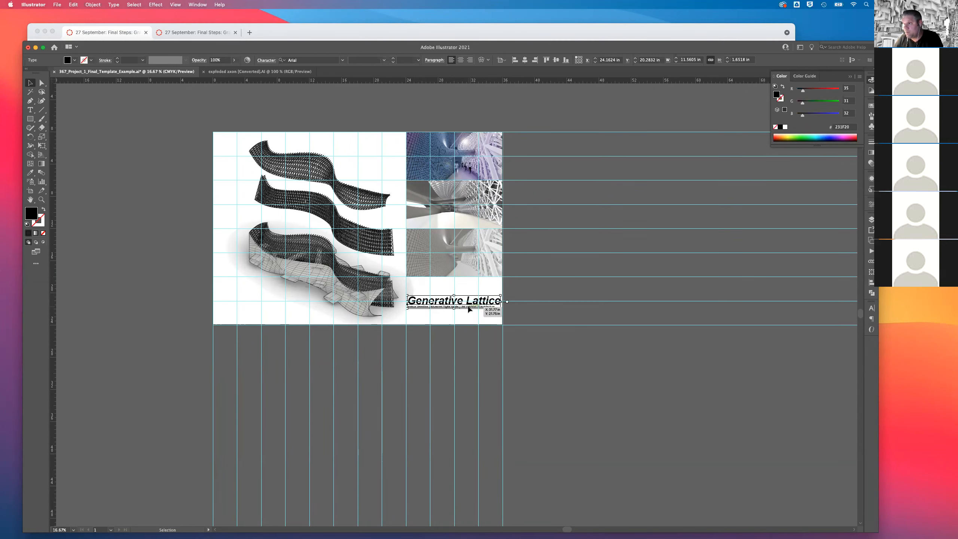
pyautogui.moveTo(467, 315); pyautogui.dragTo(466, 327)
# Delete the lowest perspective and place ViewCapture20210915_103251.png as a linked image beside the artboard.
pyautogui.click(448, 244)
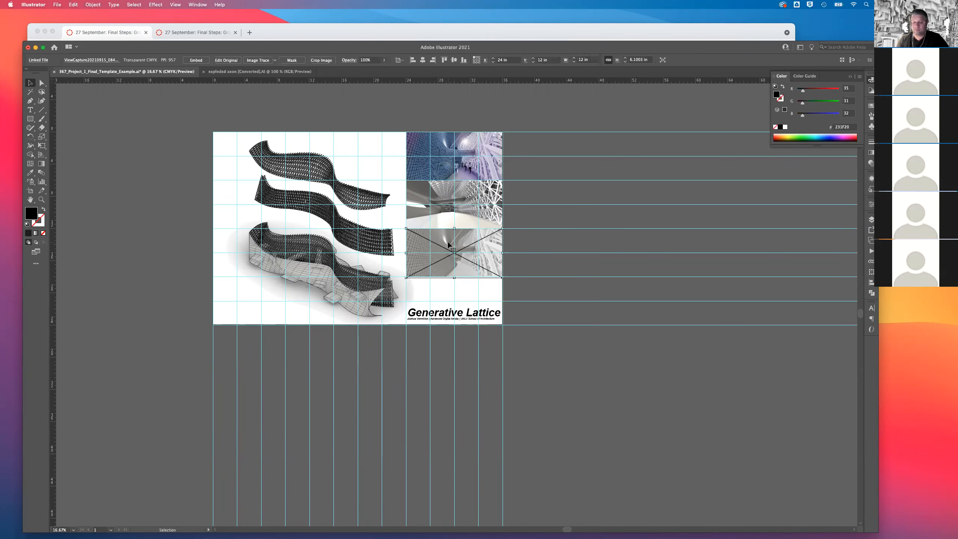
pyautogui.press('Delete')
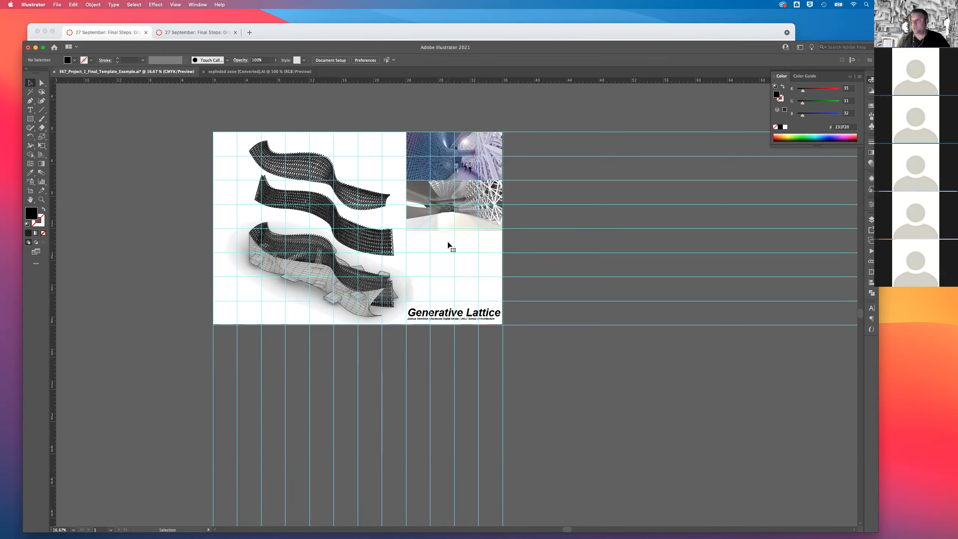
pyautogui.click(57, 5)
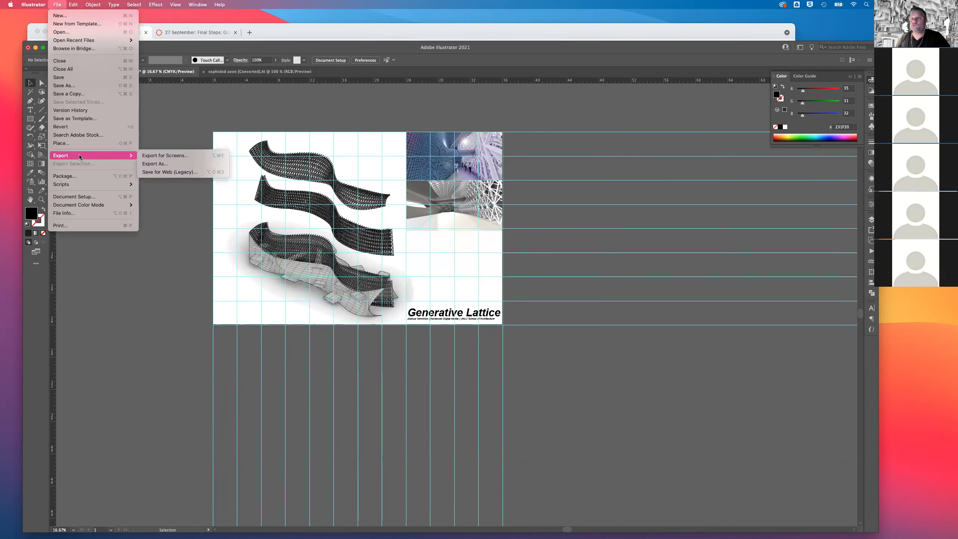
pyautogui.click(79, 144)
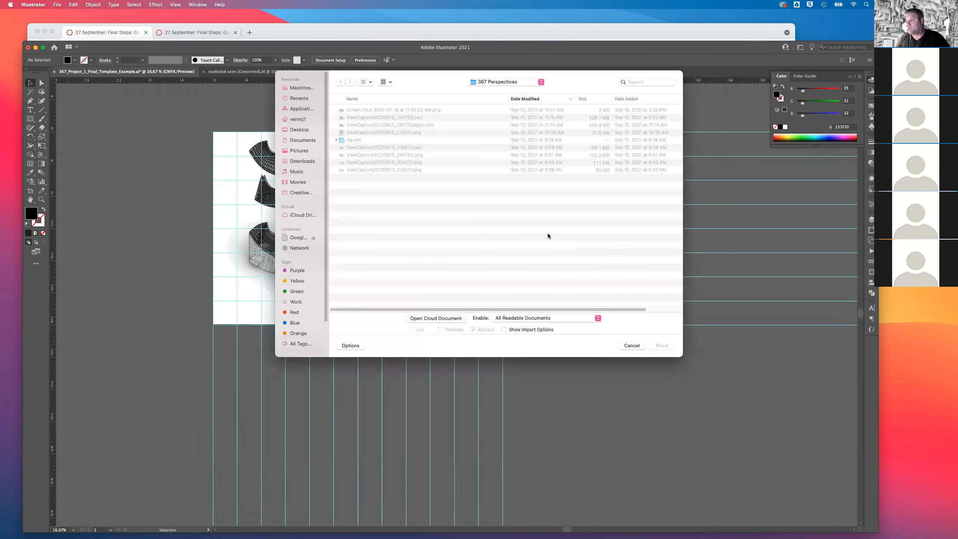
pyautogui.click(396, 134)
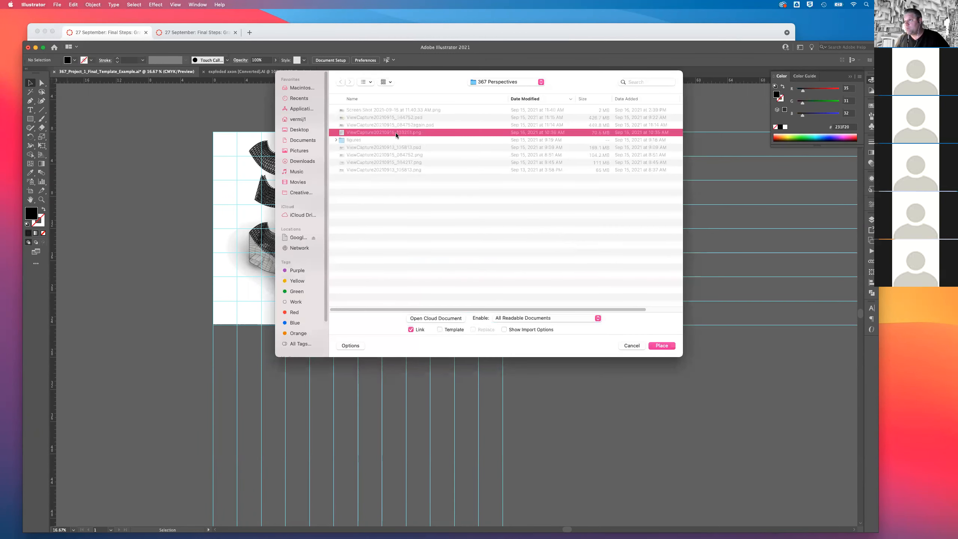
pyautogui.press('space')
pyautogui.press('space')
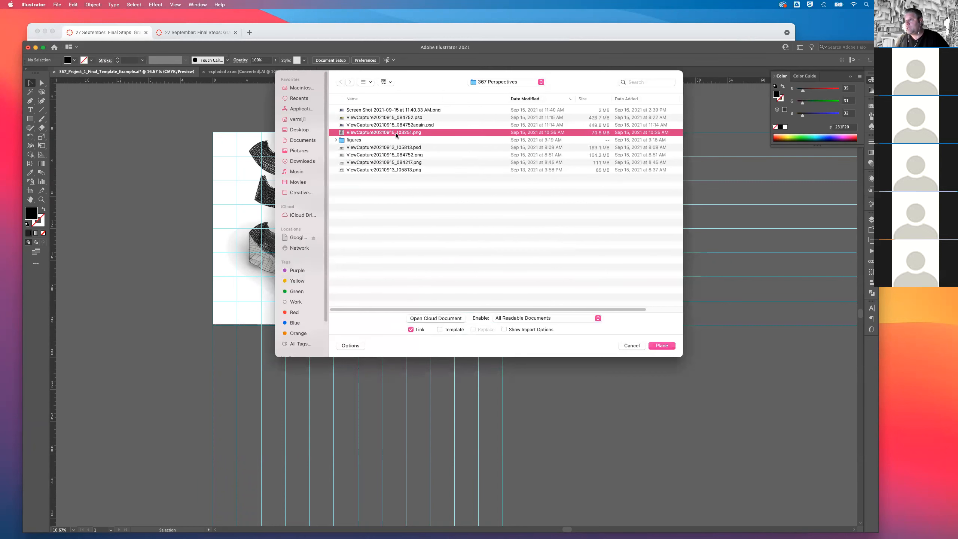
pyautogui.doubleClick(395, 132)
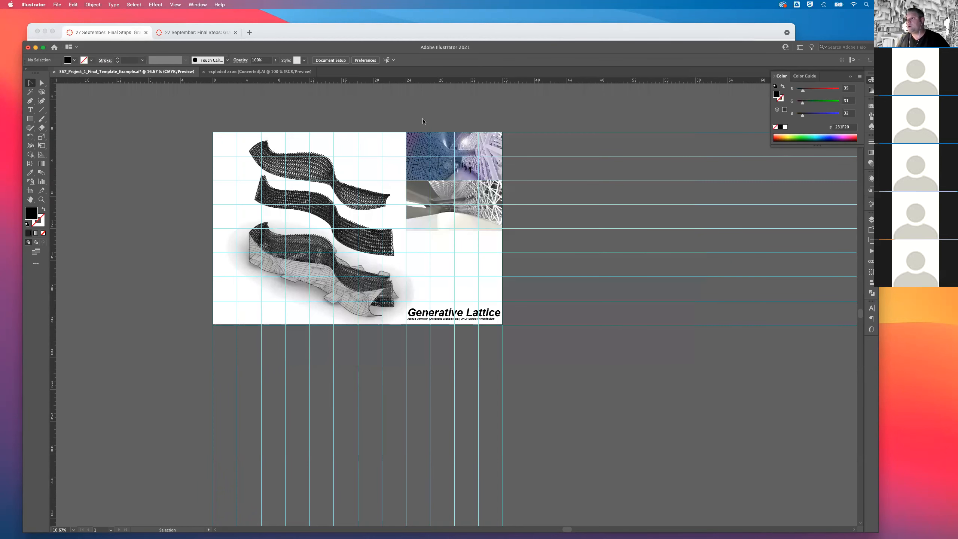
pyautogui.click(506, 118)
# Set the newly placed perspective's width to 12 in.
pyautogui.click(595, 60)
pyautogui.write('12')
pyautogui.press('Return')
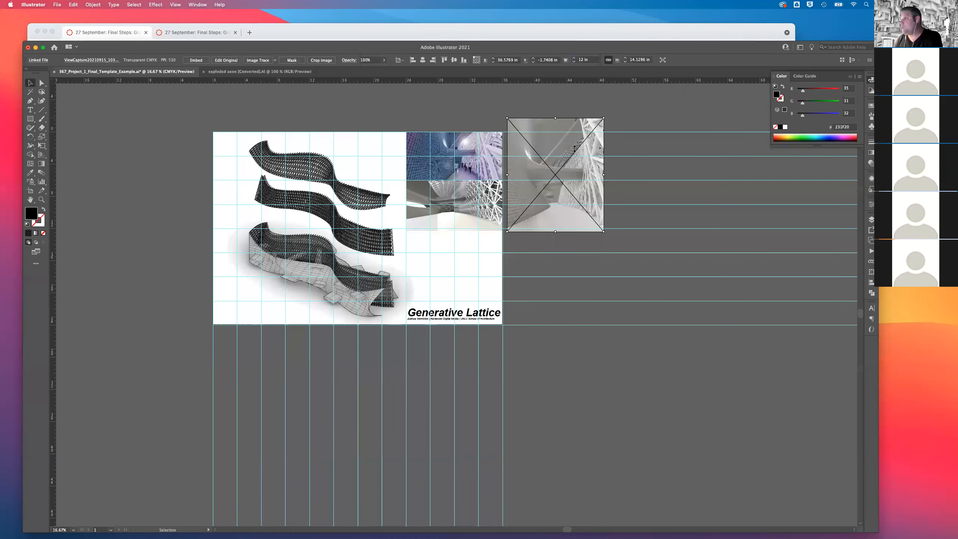
# Move the new perspective to X 24 in at the base of the image column and nudge it upward, overlapping the perspective above.
pyautogui.moveTo(486, 218); pyautogui.dragTo(478, 282)
pyautogui.press('super+equal')
pyautogui.press('super+equal')
pyautogui.press('super+equal')
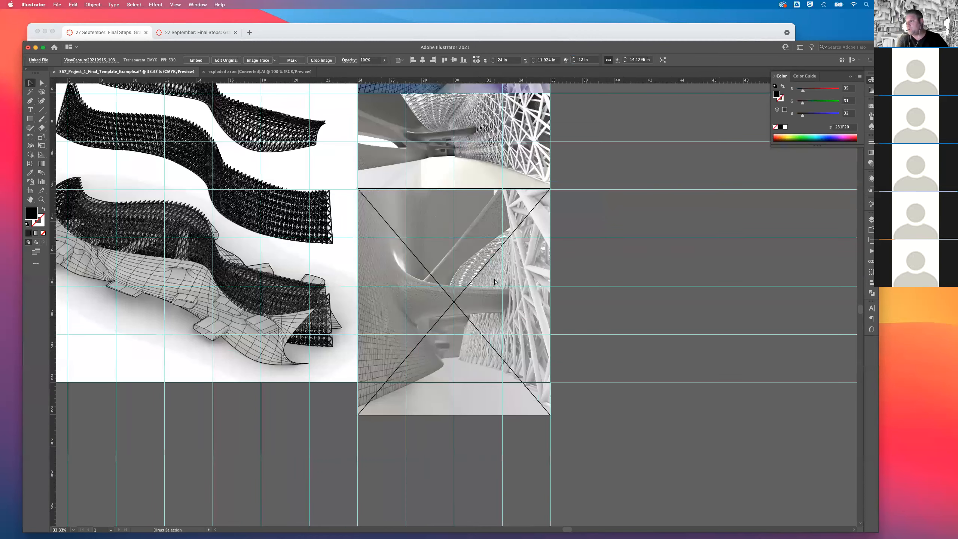
pyautogui.press('Up')
pyautogui.press('Up')
pyautogui.press('Up')
pyautogui.press('Up')
pyautogui.press('Up')
pyautogui.press('Up')
pyautogui.press('Up')
pyautogui.press('Up')
pyautogui.press('Up')
pyautogui.press('Up')
pyautogui.press('Up')
pyautogui.press('Up')
pyautogui.press('Up')
pyautogui.press('Up')
pyautogui.press('Up')
pyautogui.press('Up')
pyautogui.press('Up')
pyautogui.press('Up')
pyautogui.press('Up')
pyautogui.press('Up')
pyautogui.press('Up')
pyautogui.press('Up')
pyautogui.press('Up')
pyautogui.press('Up')
pyautogui.press('Up')
pyautogui.press('Up')
pyautogui.press('Up')
pyautogui.press('Up')
pyautogui.press('Up')
pyautogui.press('Up')
pyautogui.press('Up')
pyautogui.press('Up')
pyautogui.press('Up')
pyautogui.press('Up')
pyautogui.press('Up')
pyautogui.press('Up')
pyautogui.press('Up')
pyautogui.press('Up')
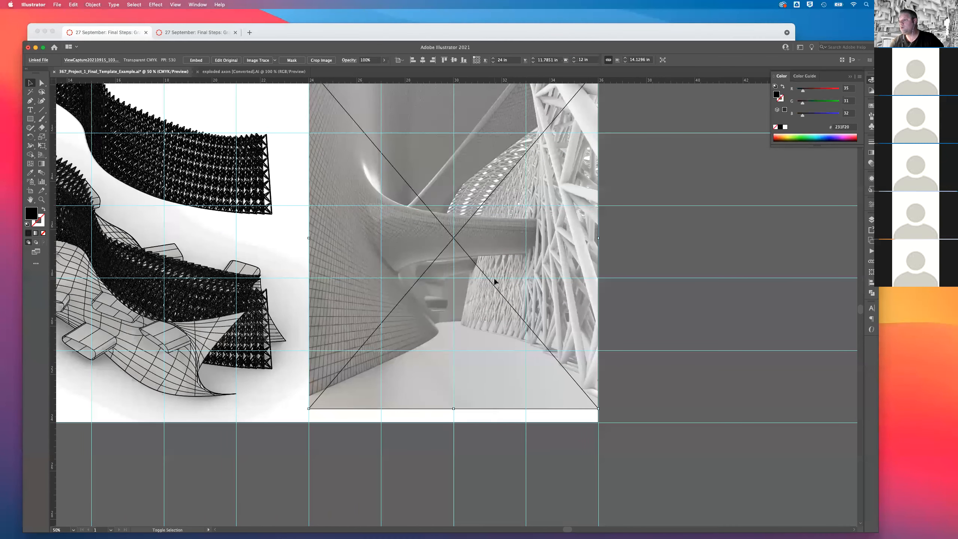
pyautogui.press('Up')
pyautogui.press('Up')
pyautogui.press('Up')
pyautogui.press('Up')
pyautogui.click(687, 246)
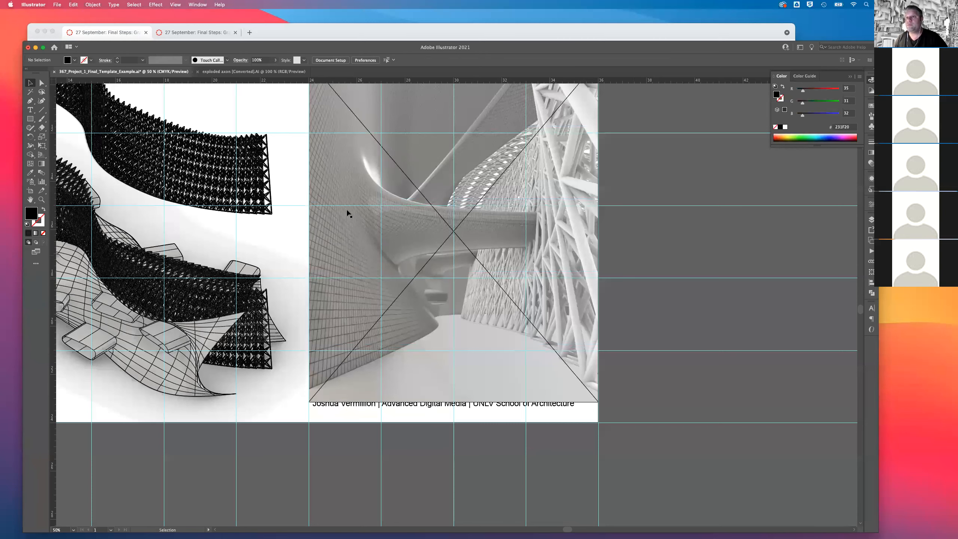
# Cover the column's bottom grid row with a white rectangle about 12 by 3 in, extending its left edge slightly past the image.
pyautogui.press('m')
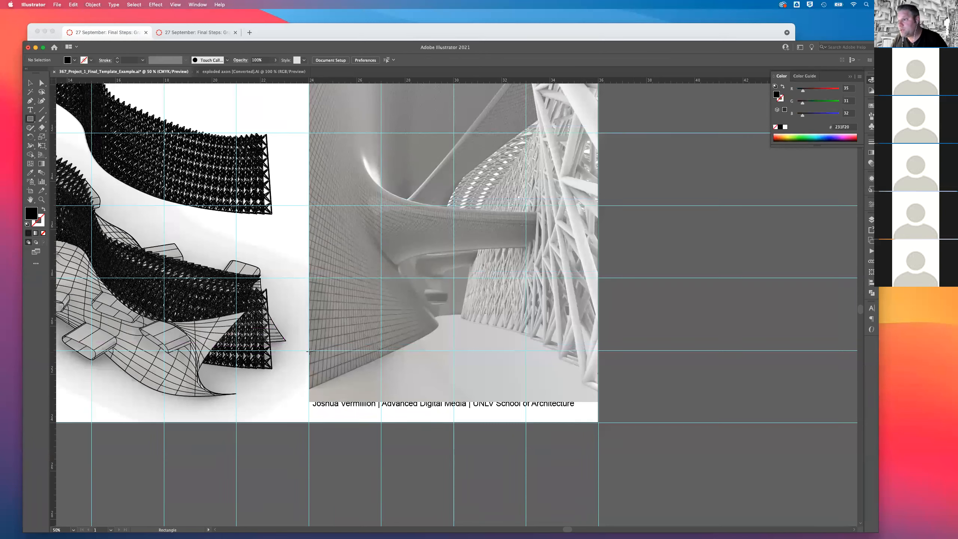
pyautogui.moveTo(309, 351)
pyautogui.mouseDown()
pyautogui.moveTo(595, 413)
pyautogui.moveTo(598, 422)
pyautogui.mouseUp()
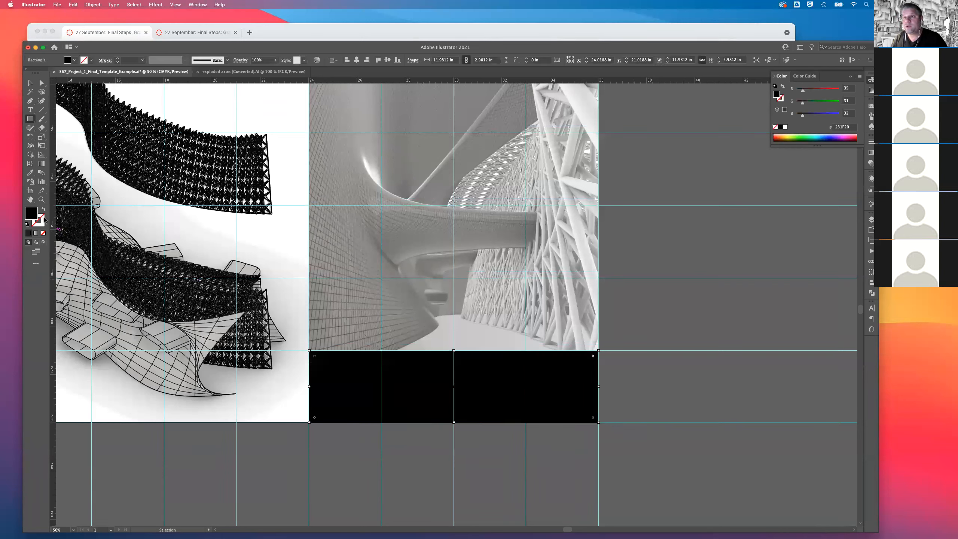
pyautogui.click(785, 128)
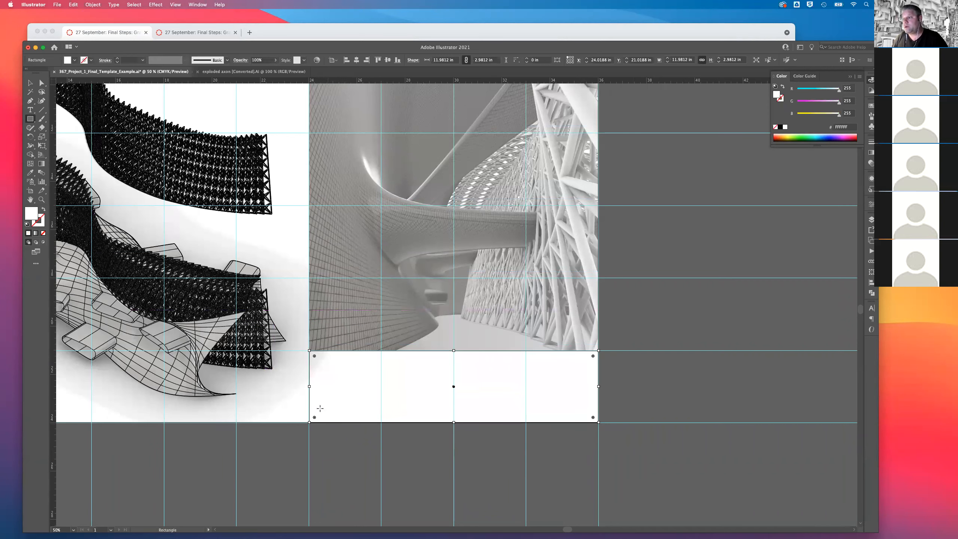
pyautogui.moveTo(308, 385); pyautogui.dragTo(303, 381)
pyautogui.press('v')
pyautogui.click(624, 248)
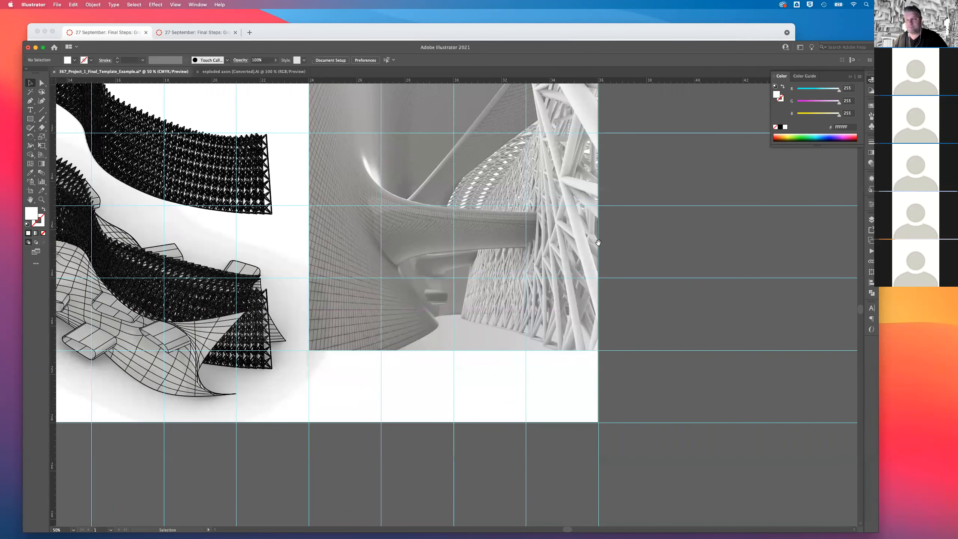
# Bring the middle perspective to the front so it overlaps the tall perspective below it.
pyautogui.scroll(5, 597, 242)
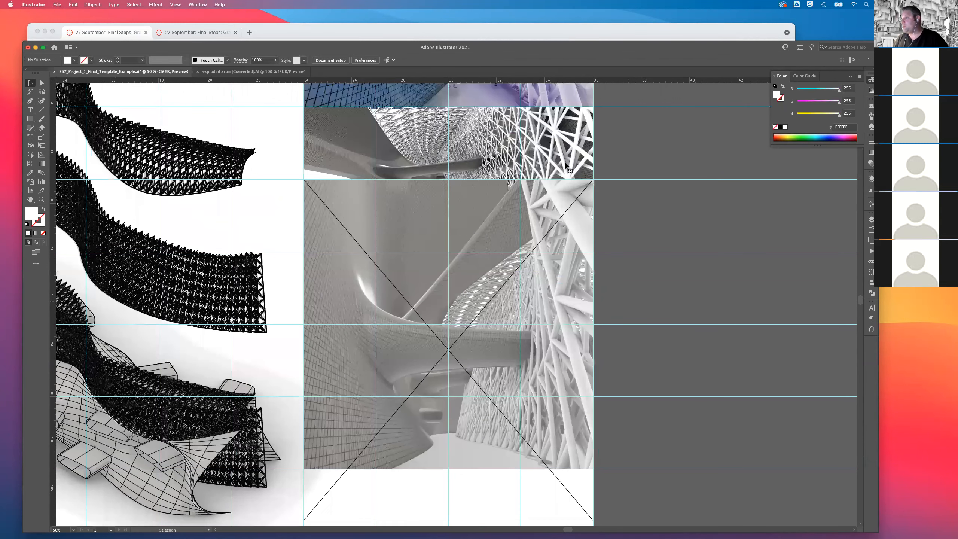
pyautogui.rightClick(560, 163)
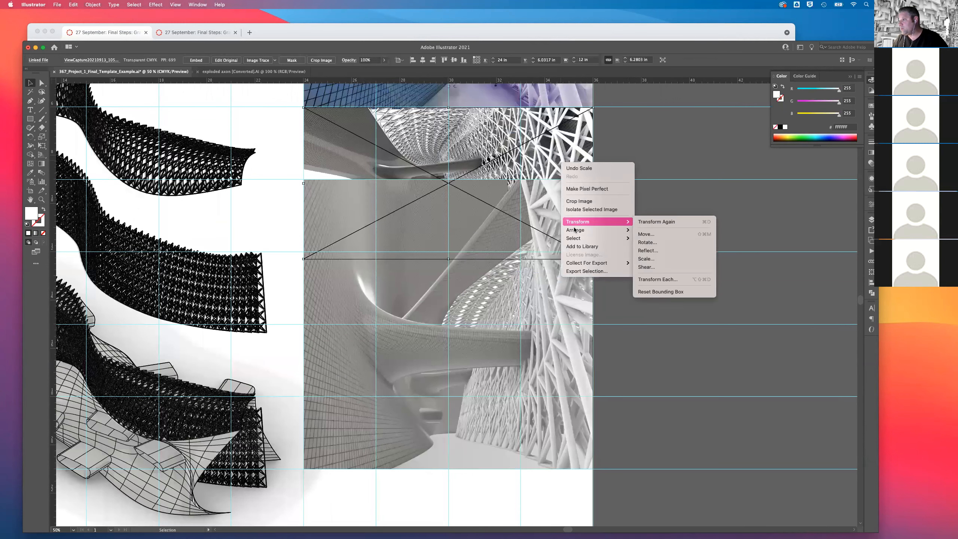
pyautogui.click(649, 230)
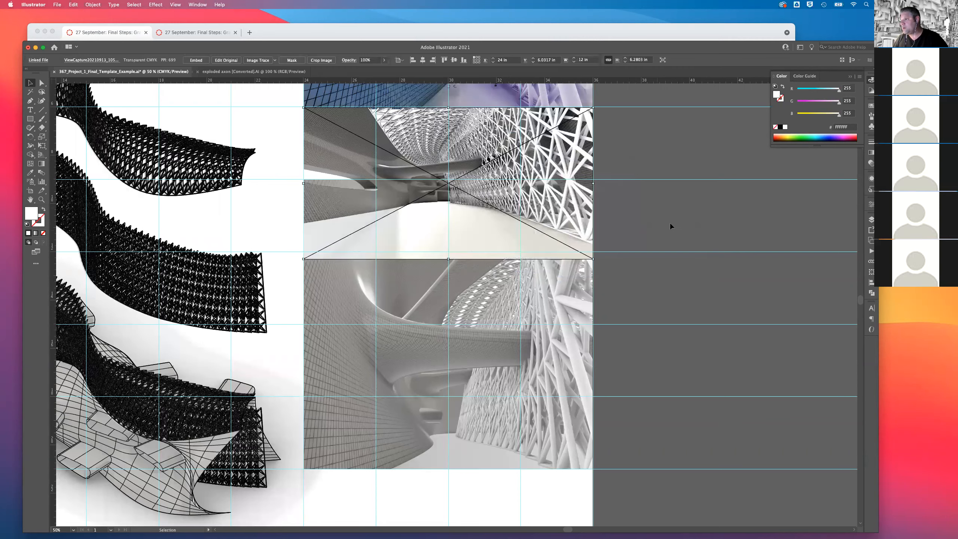
pyautogui.press('super+minus')
pyautogui.press('super+minus')
pyautogui.press('super+minus')
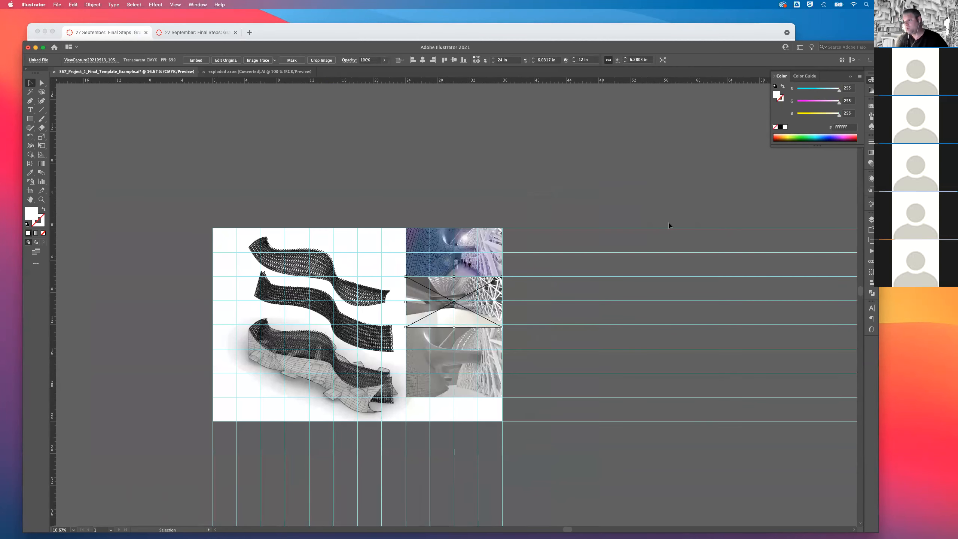
pyautogui.click(449, 413)
pyautogui.rightClick(473, 415)
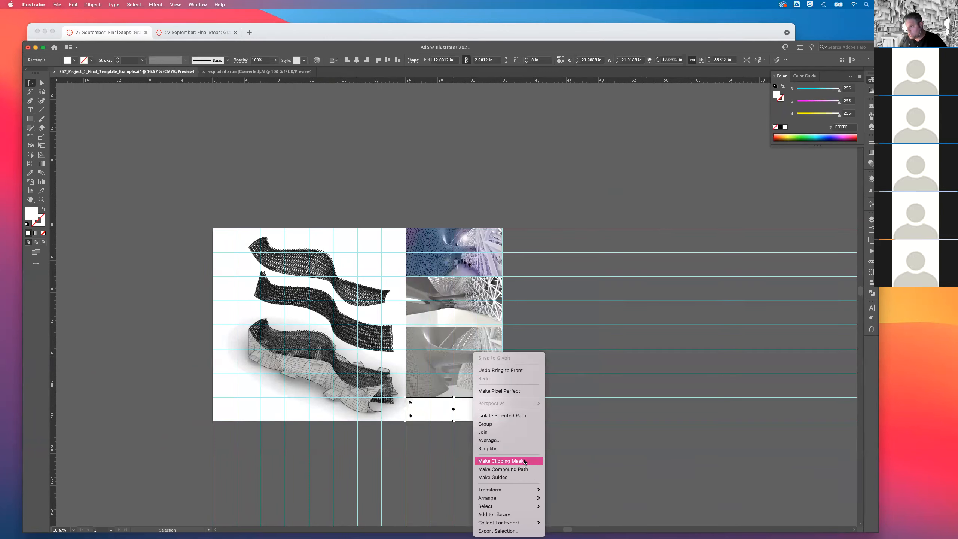
pyautogui.click(500, 370)
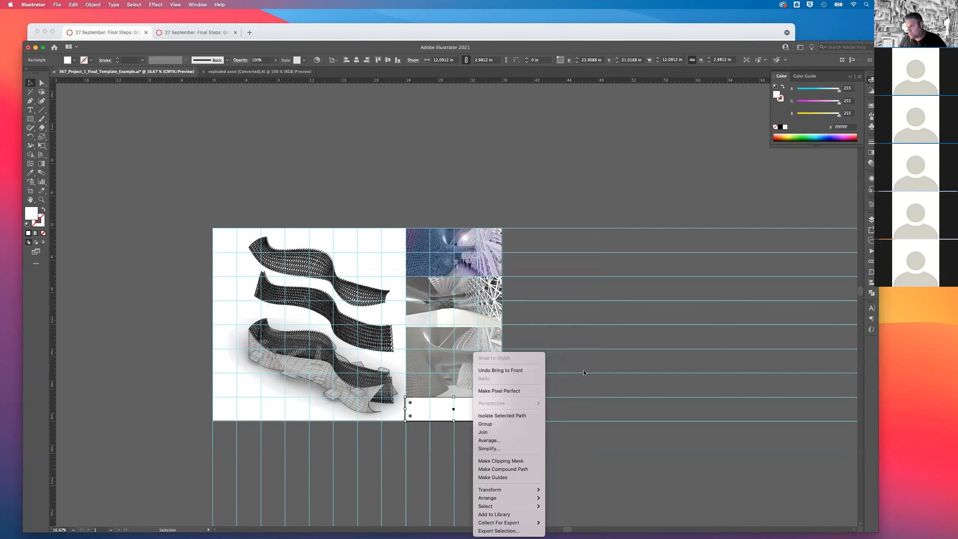
pyautogui.scroll(5, 484, 420)
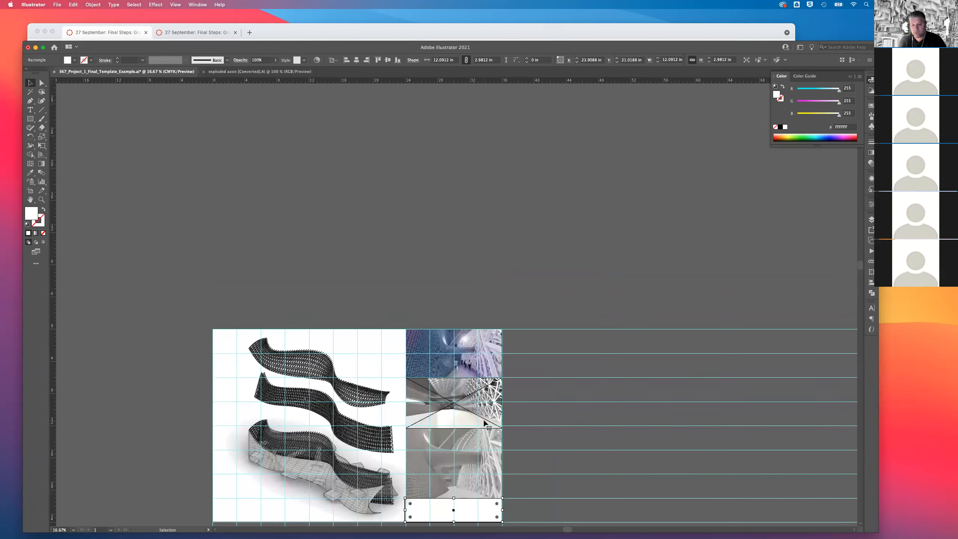
pyautogui.press('super+equal')
pyautogui.press('super+equal')
pyautogui.press('super+equal')
pyautogui.press('super+equal')
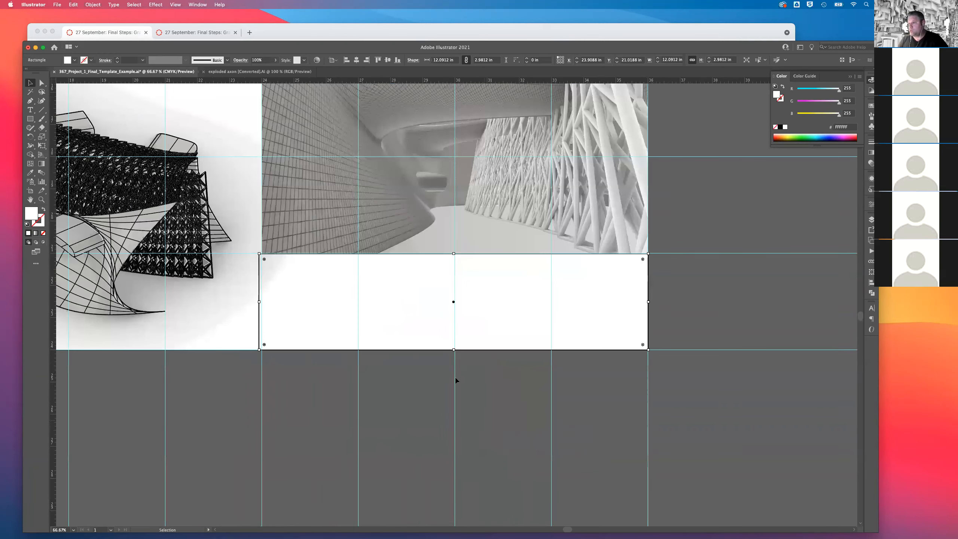
pyautogui.rightClick(498, 305)
pyautogui.click(528, 323)
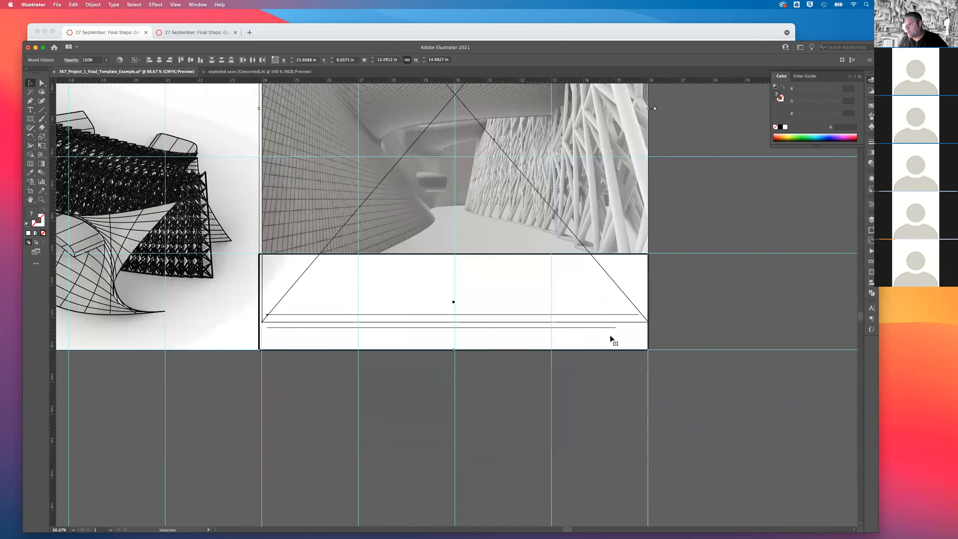
pyautogui.click(759, 303)
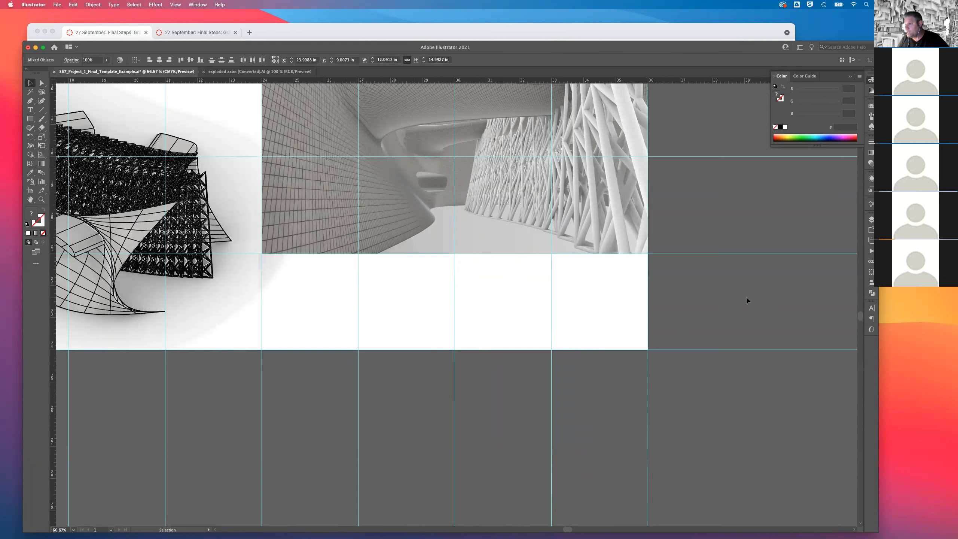
# Send the white rectangle at the base of the image column to the back.
pyautogui.click(632, 338)
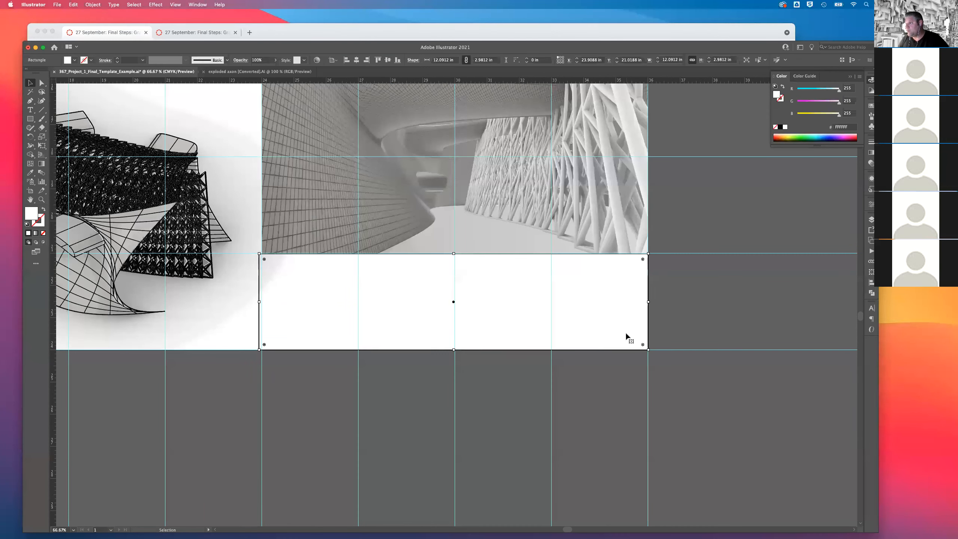
pyautogui.rightClick(627, 335)
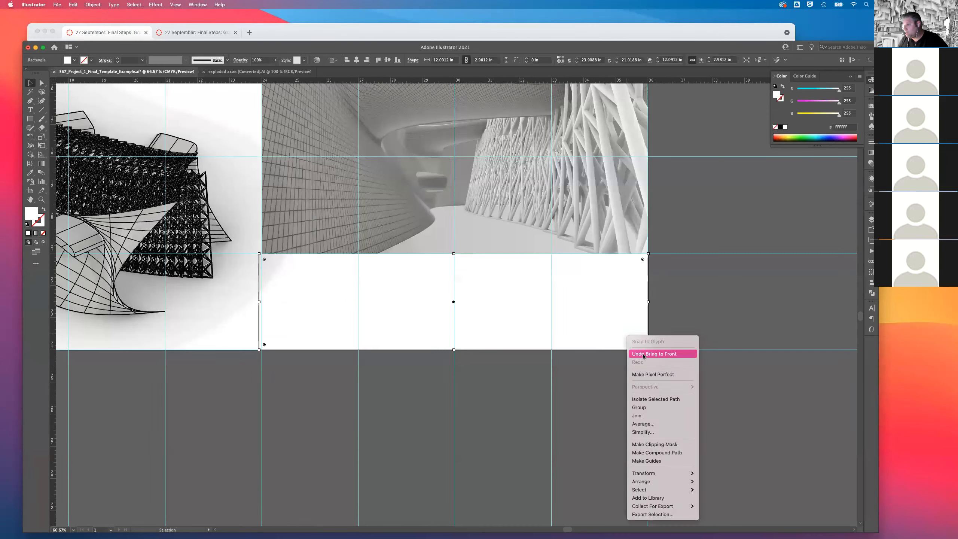
pyautogui.moveTo(673, 481)
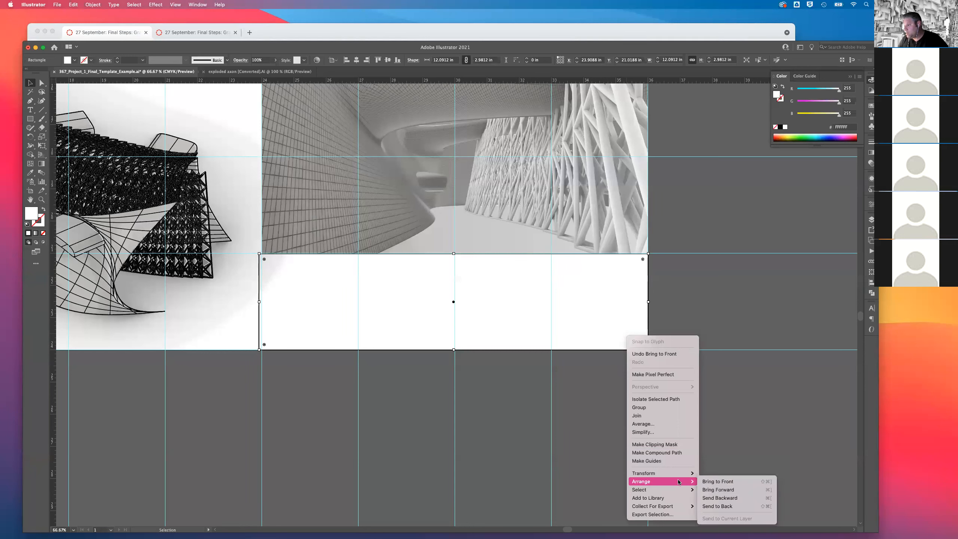
pyautogui.click(715, 506)
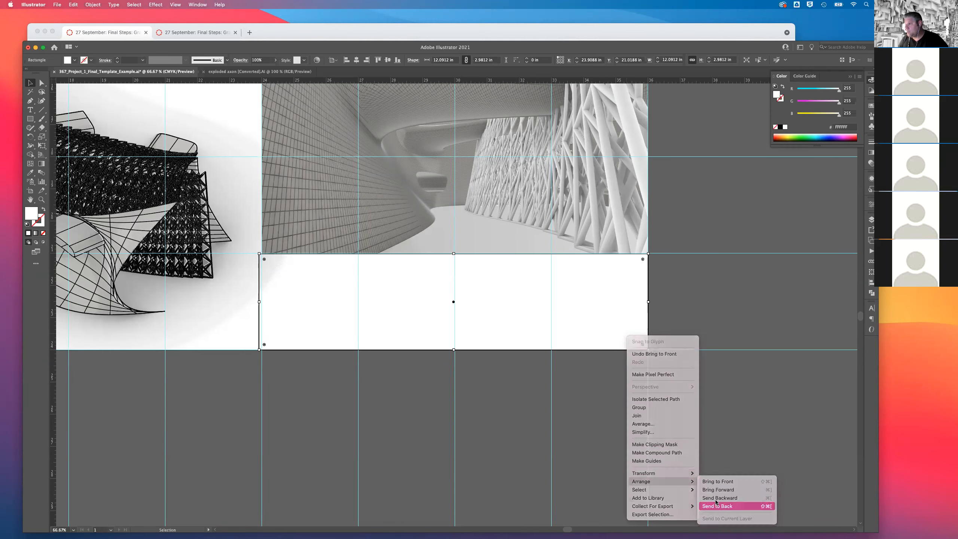
# Bring the title block text to the front, above the tall perspective.
pyautogui.click(532, 326)
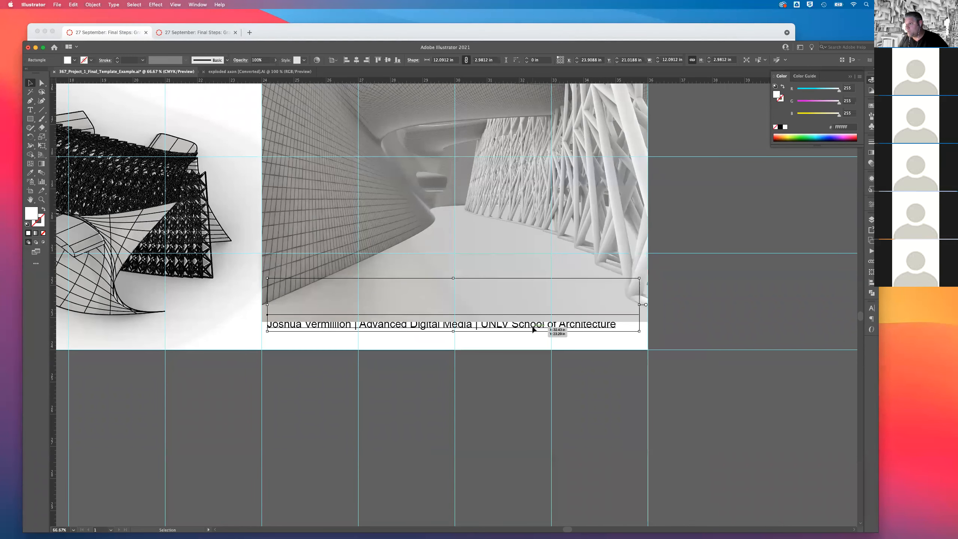
pyautogui.rightClick(532, 326)
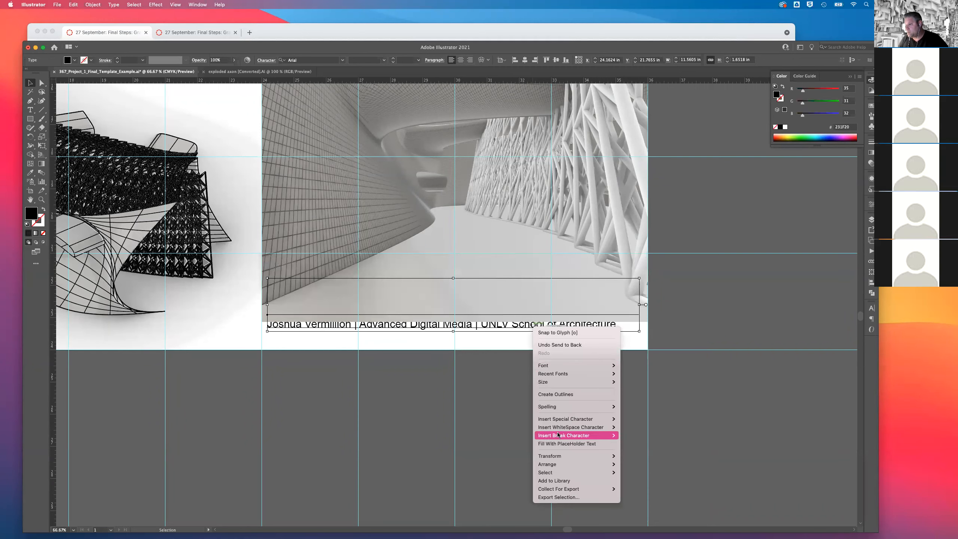
pyautogui.moveTo(554, 465)
pyautogui.click(639, 465)
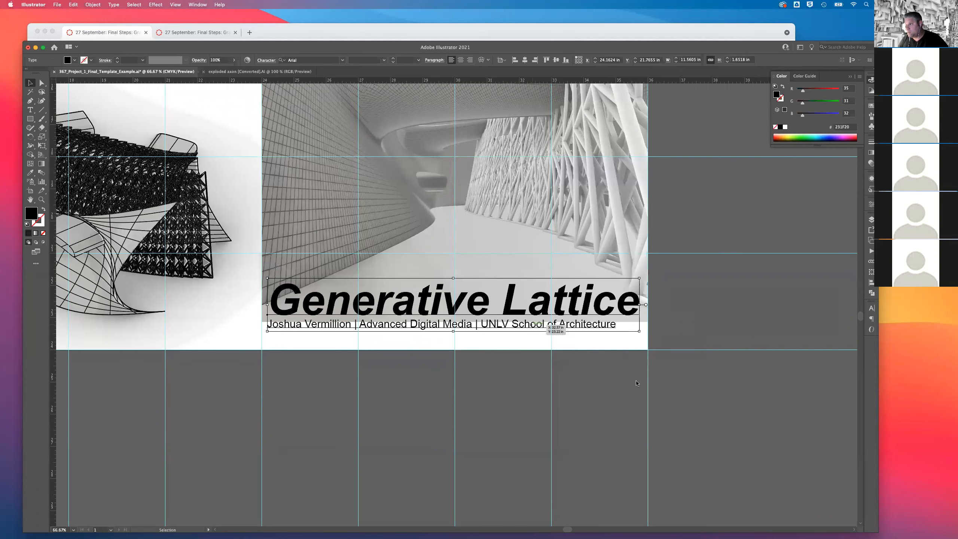
# Bring the white rectangle forward step by step until it covers the perspective's base but stays behind the title text.
pyautogui.click(632, 342)
pyautogui.rightClick(633, 342)
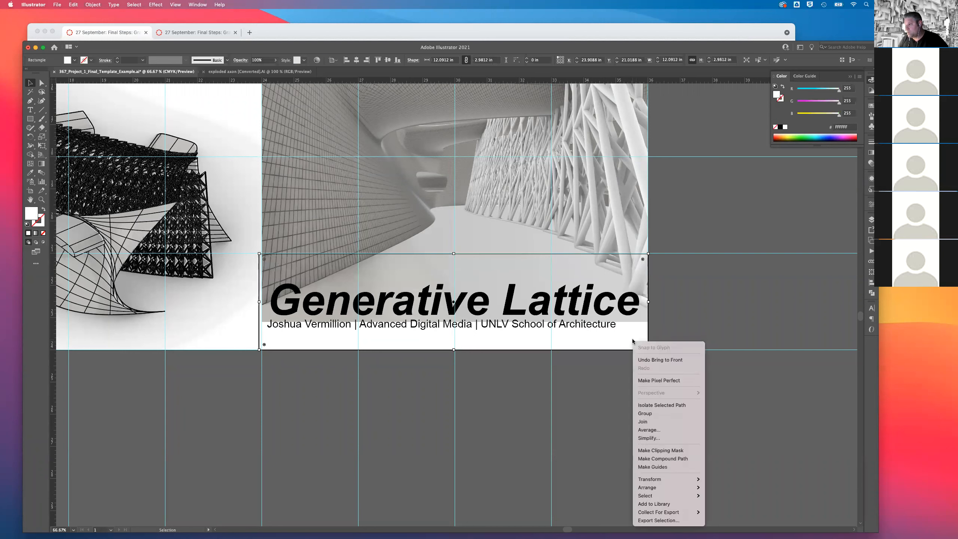
pyautogui.moveTo(651, 482)
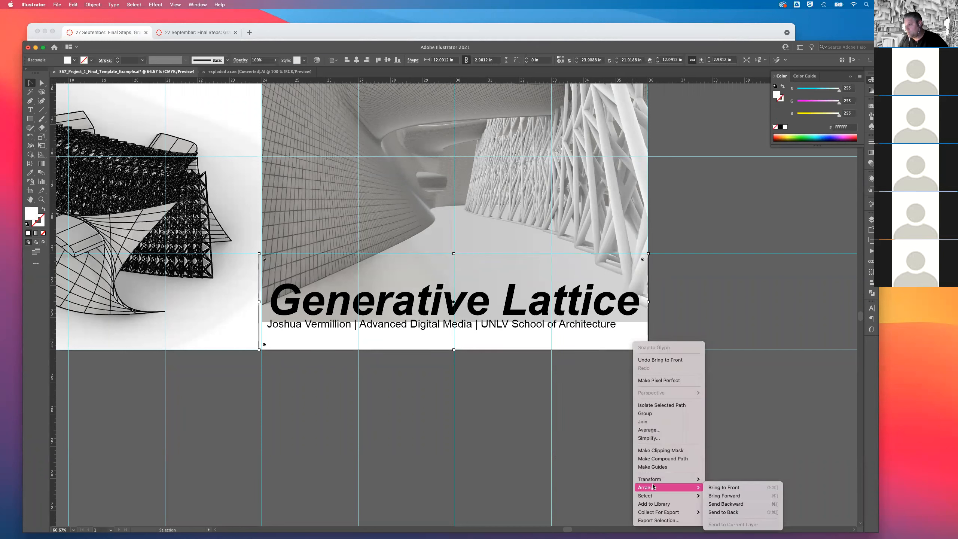
pyautogui.click(727, 495)
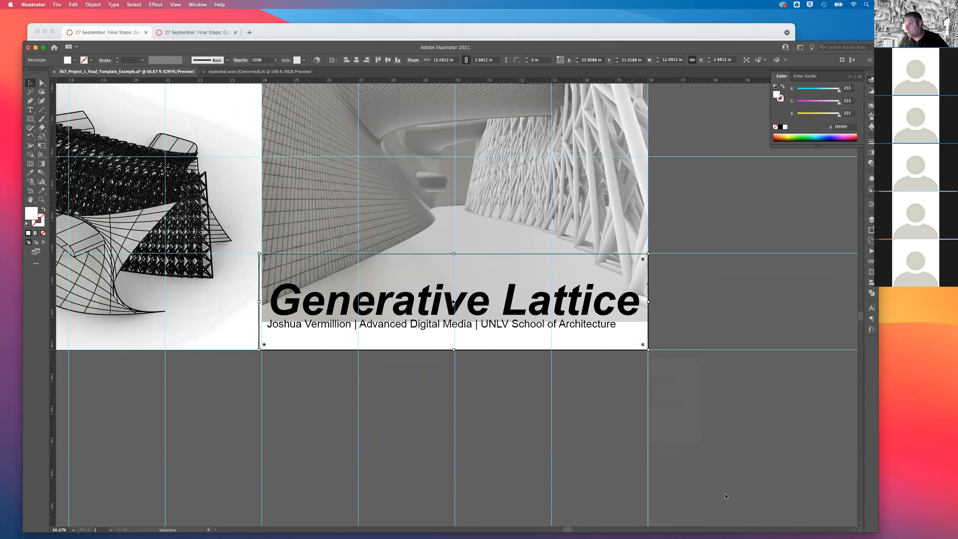
pyautogui.rightClick(625, 354)
pyautogui.moveTo(641, 495)
pyautogui.click(700, 497)
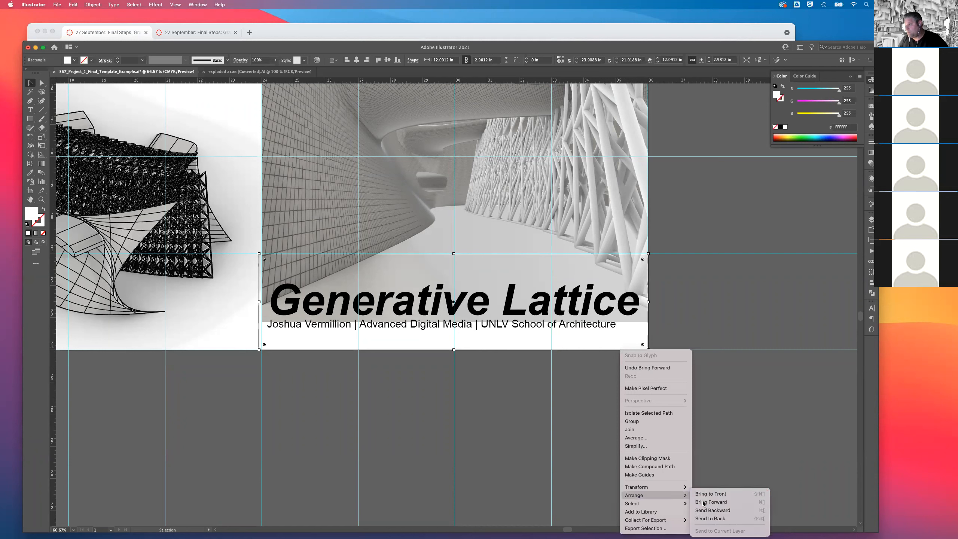
pyautogui.rightClick(606, 346)
pyautogui.moveTo(651, 493)
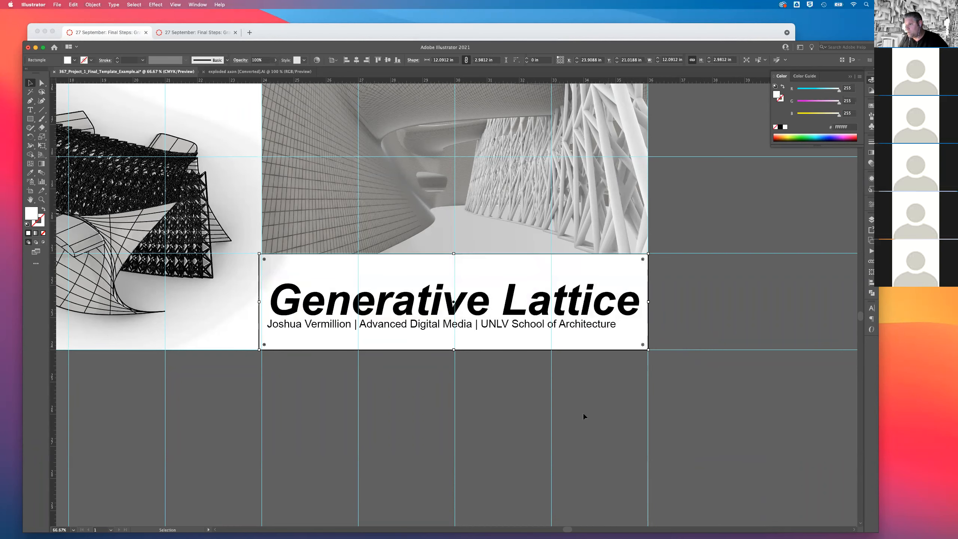
pyautogui.click(701, 294)
# Unlock and expand the axon drawing layer and select all of its artwork.
pyautogui.press('super+minus')
pyautogui.press('super+minus')
pyautogui.press('super+minus')
pyautogui.press('super+minus')
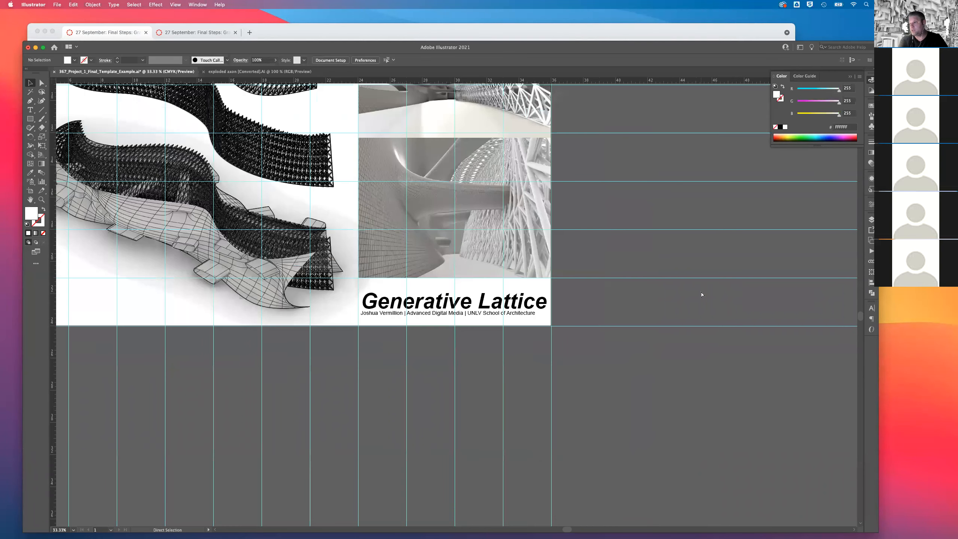
pyautogui.press('super+minus')
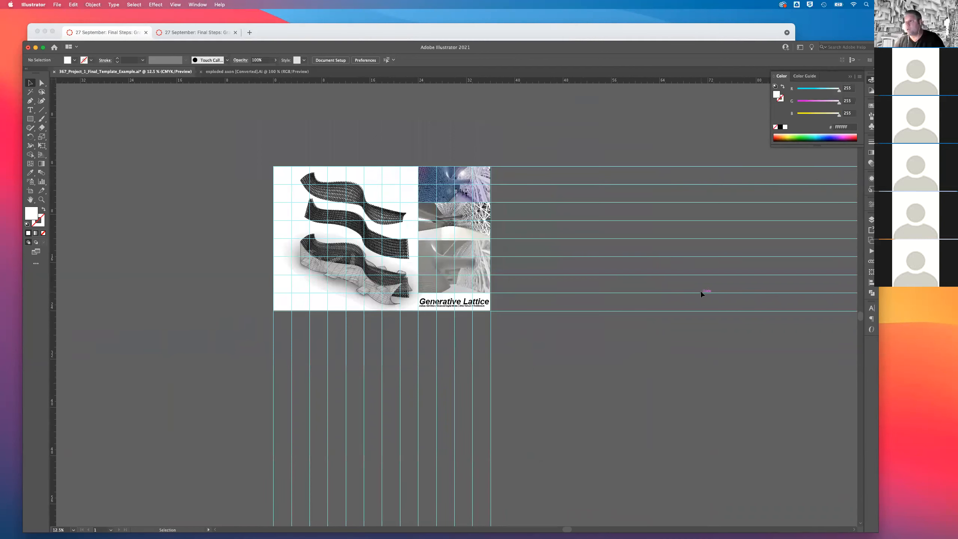
pyautogui.click(871, 220)
pyautogui.click(738, 235)
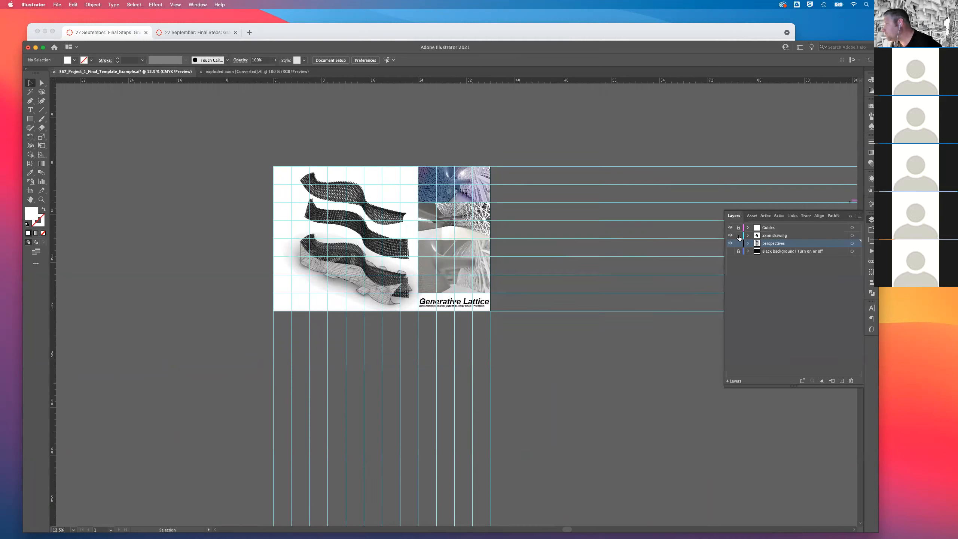
pyautogui.click(748, 235)
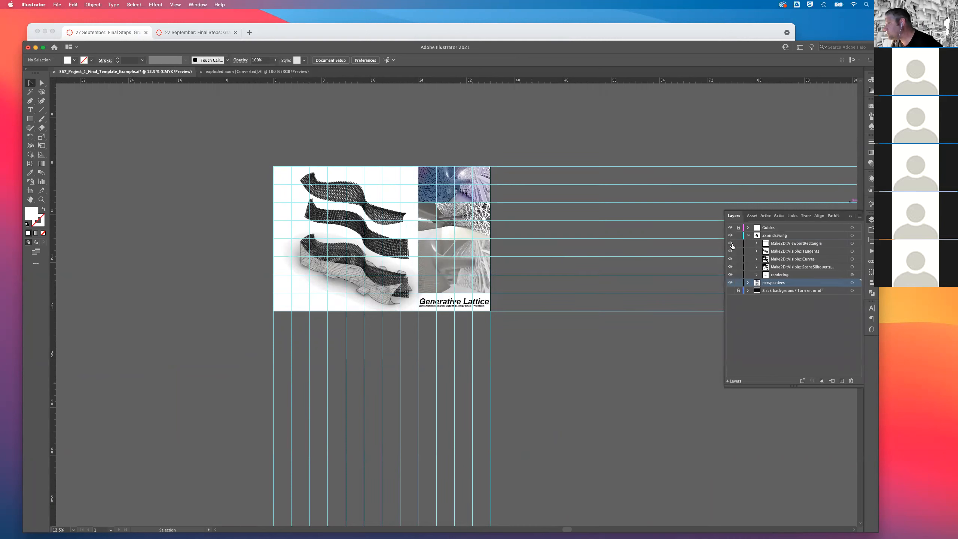
pyautogui.click(852, 235)
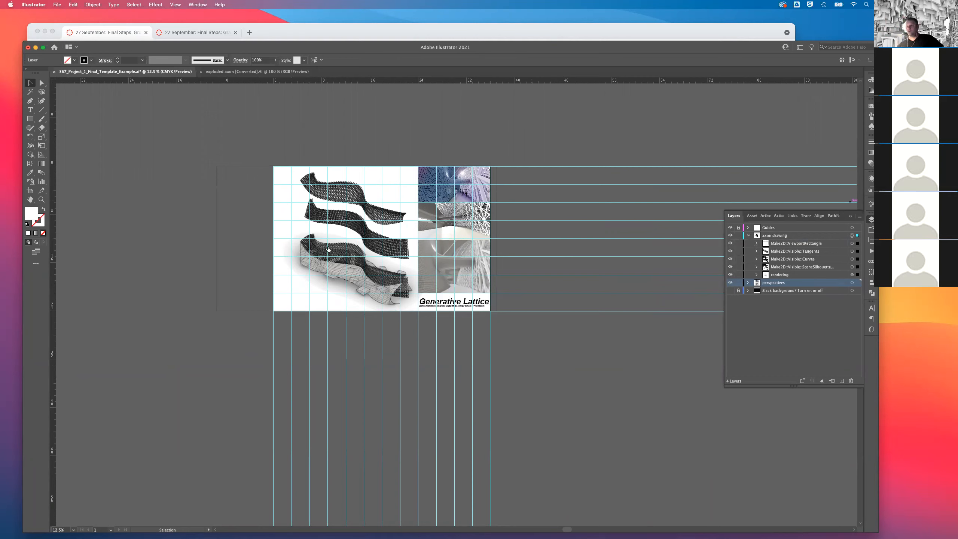
pyautogui.click(328, 249)
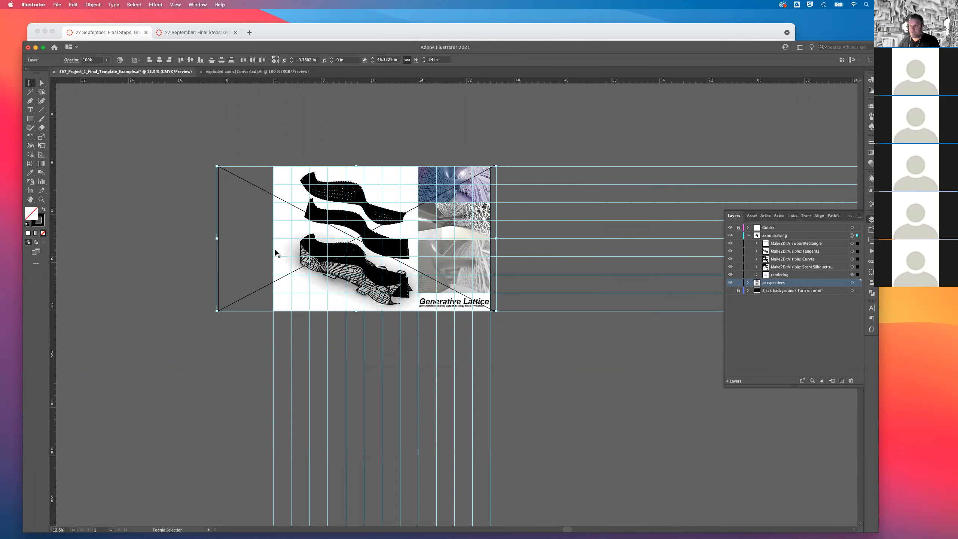
# Nudge the axon artwork horizontally away from the image column to X about -10.07 in, and deselect it.
pyautogui.hotkey('shift', 'Left')
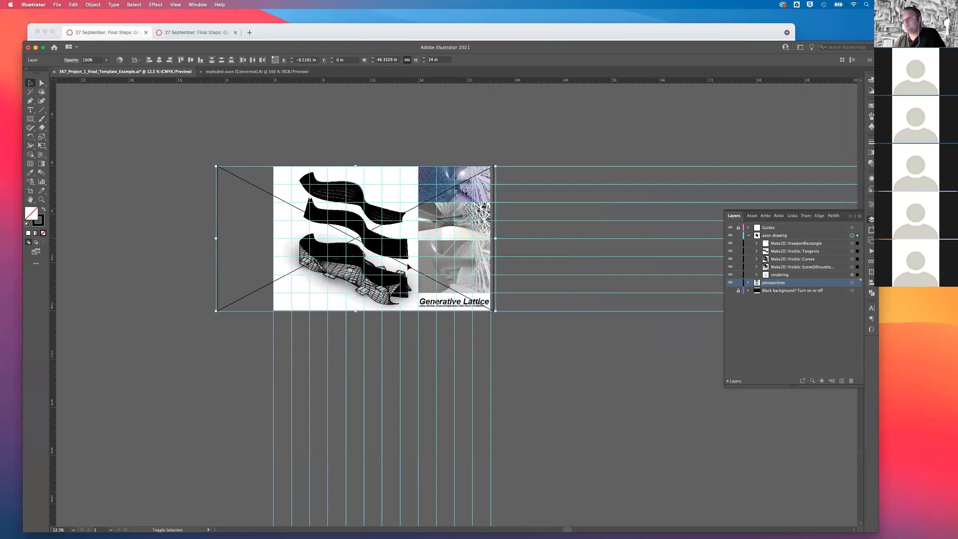
pyautogui.moveTo(408, 266); pyautogui.dragTo(406, 266)
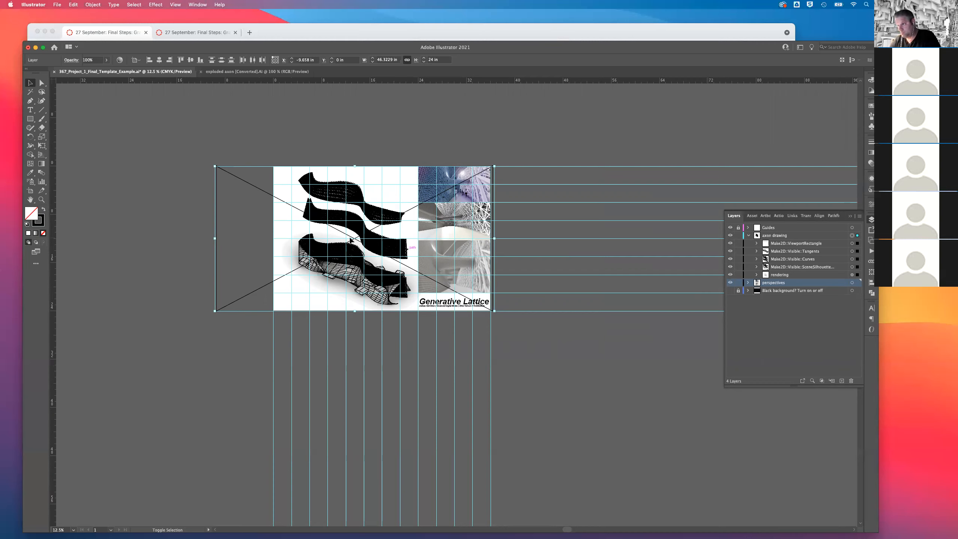
pyautogui.hotkey('shift', 'Left')
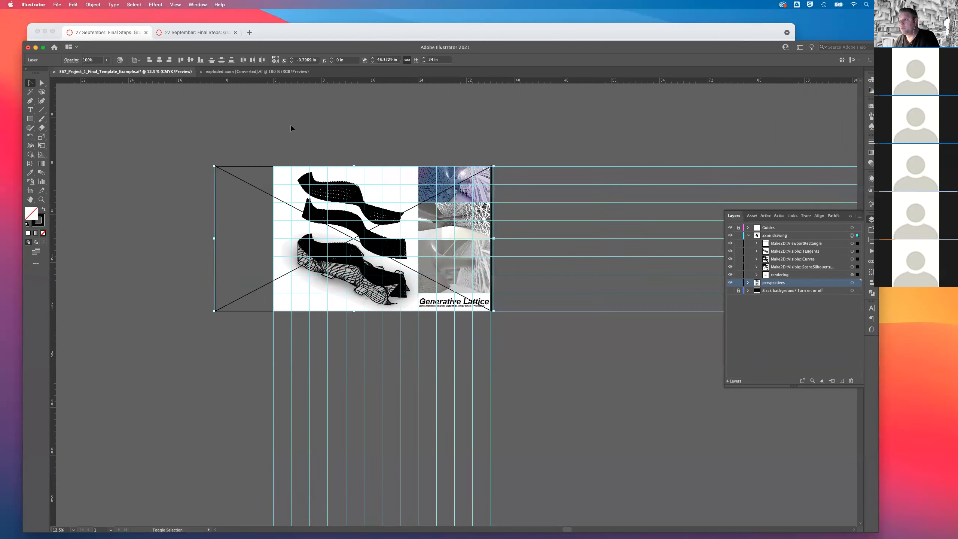
pyautogui.hotkey('shift', 'Left')
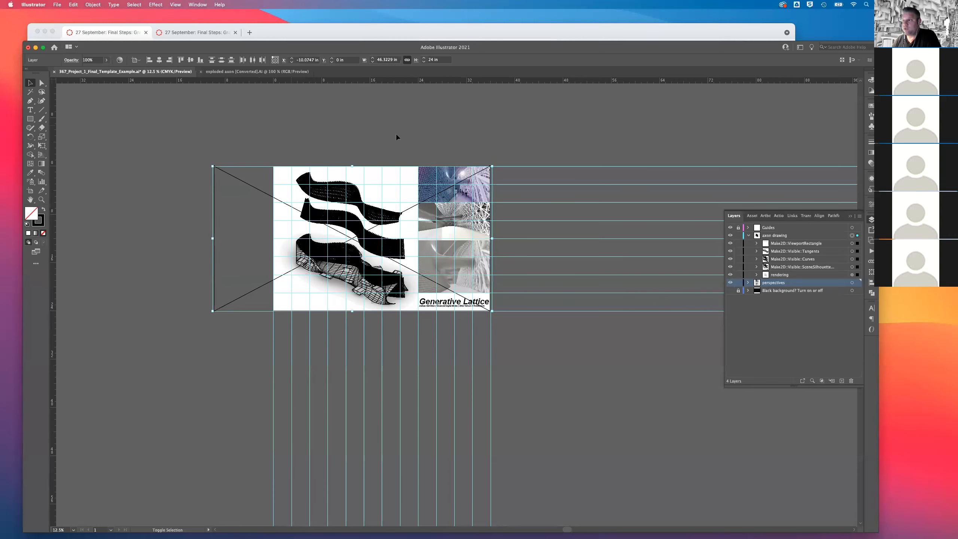
pyautogui.click(396, 135)
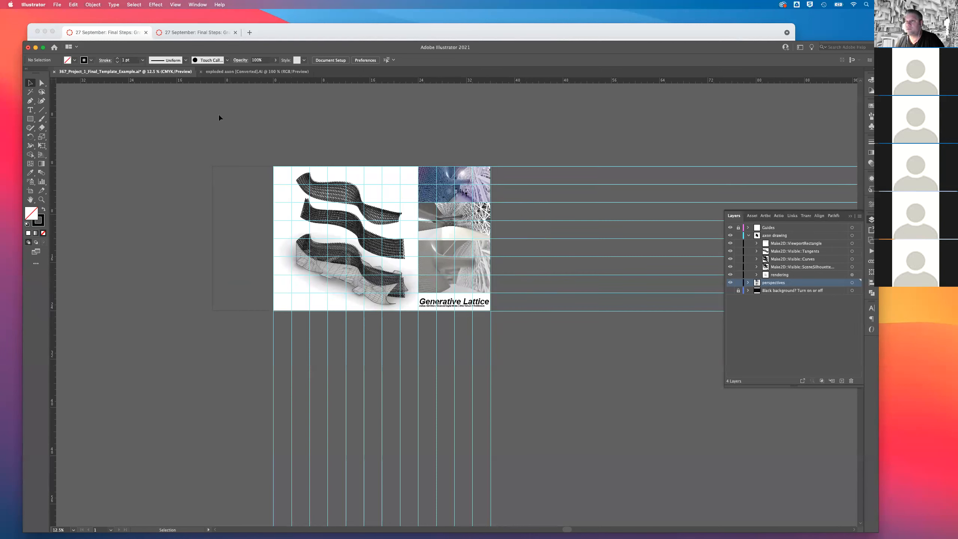
# Save the poster with the Make2D::ViewportRectangle sublayer hidden and the axon drawing layer locked.
pyautogui.click(738, 235)
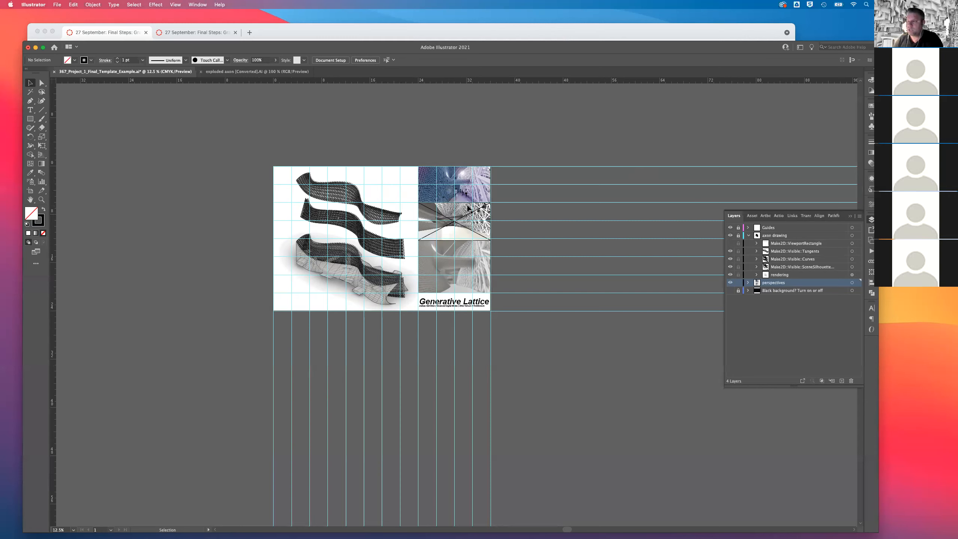
pyautogui.press('a')
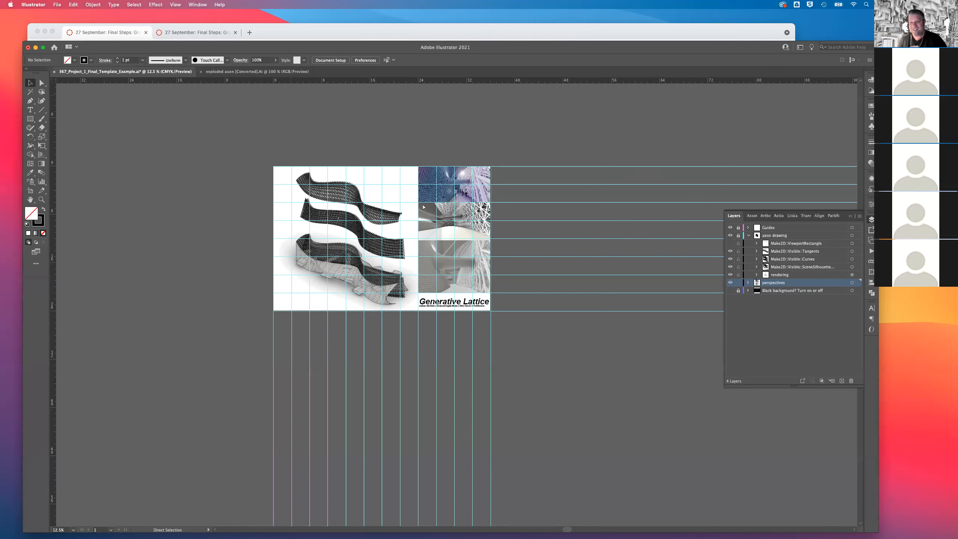
pyautogui.press('super+s')
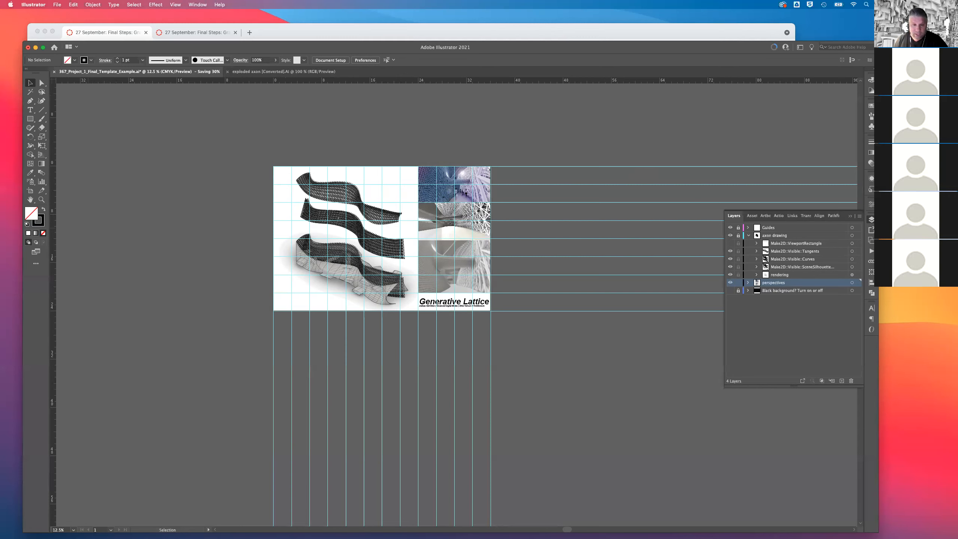
# Switch to Preview to examine an enlarged view of grid02.jpg, and close it to return to Illustrator.
pyautogui.press('super+Tab')
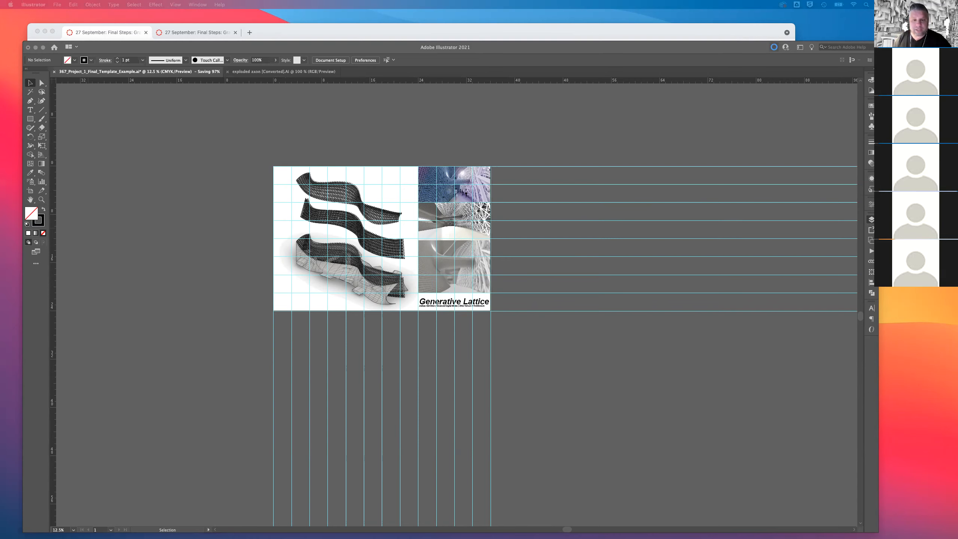
pyautogui.moveTo(1, 48); pyautogui.dragTo(341, 33)
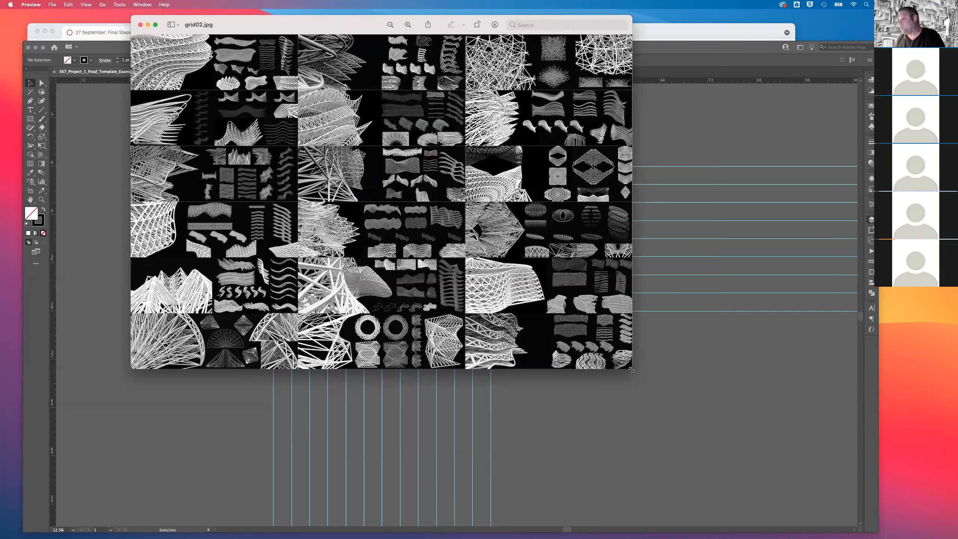
pyautogui.press('super+equal')
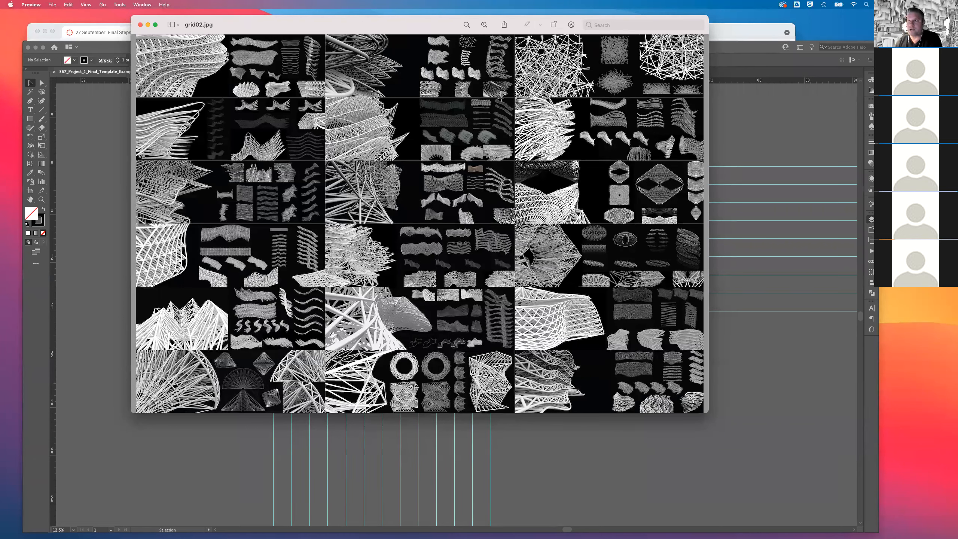
pyautogui.click(140, 24)
pyautogui.click(197, 165)
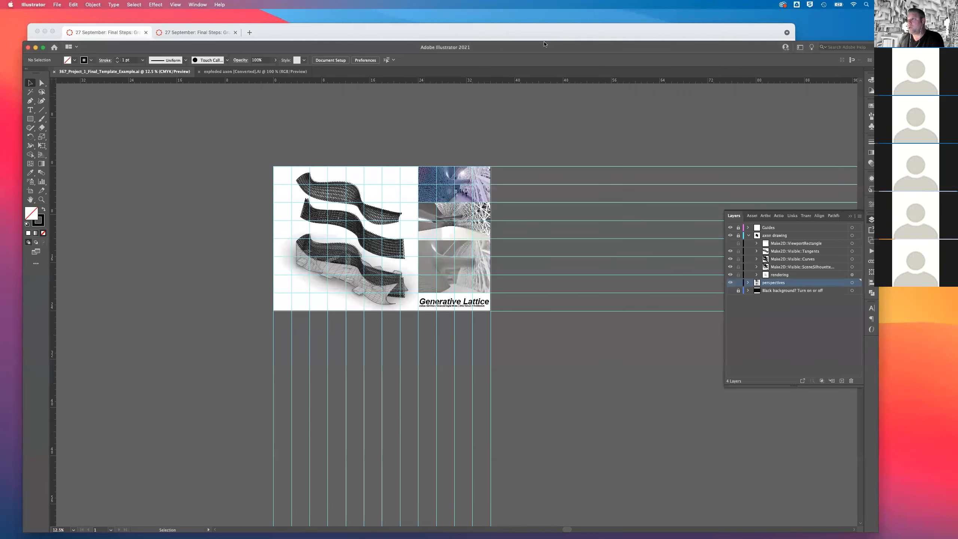